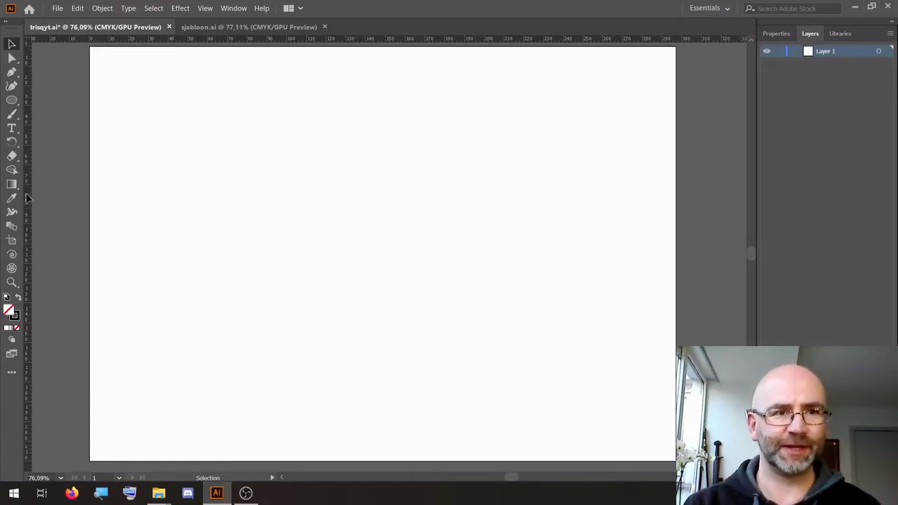
Place a vertical guide at the artboard's centre and draw an unfilled, black-outlined circle touching the guide from its left side.
left_click_drag(26, 198, 384, 217)
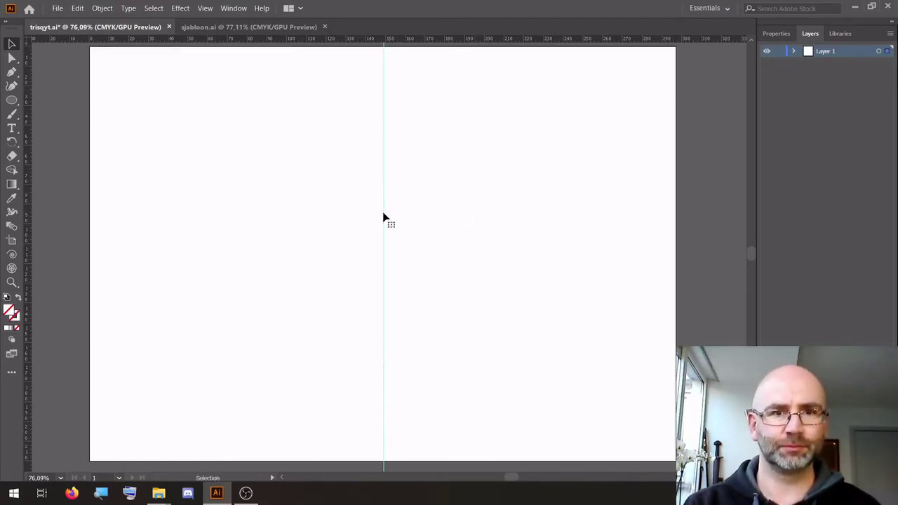
left_click(11, 101)
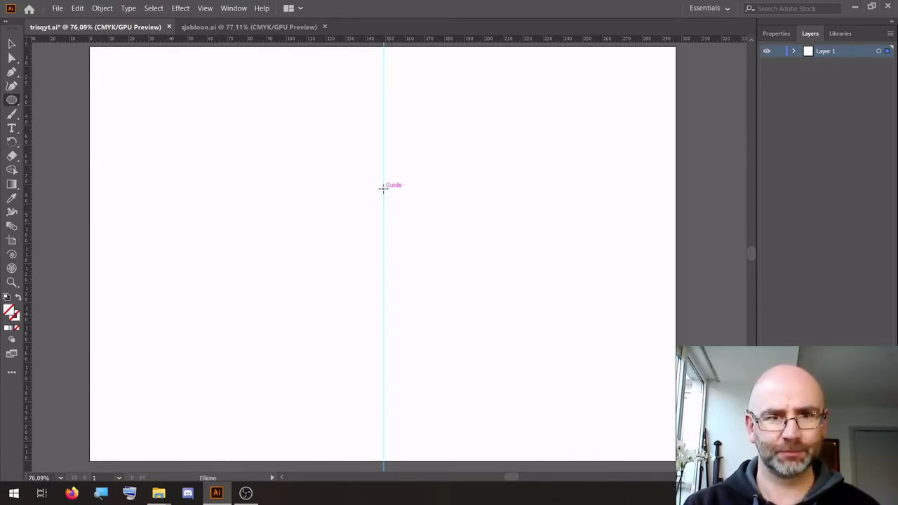
left_click_drag(383, 188, 289, 316)
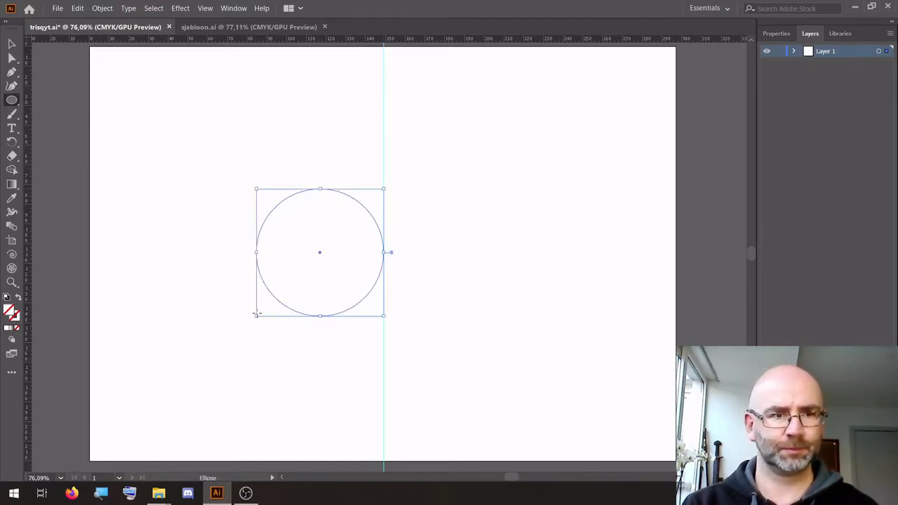
left_click(6, 297)
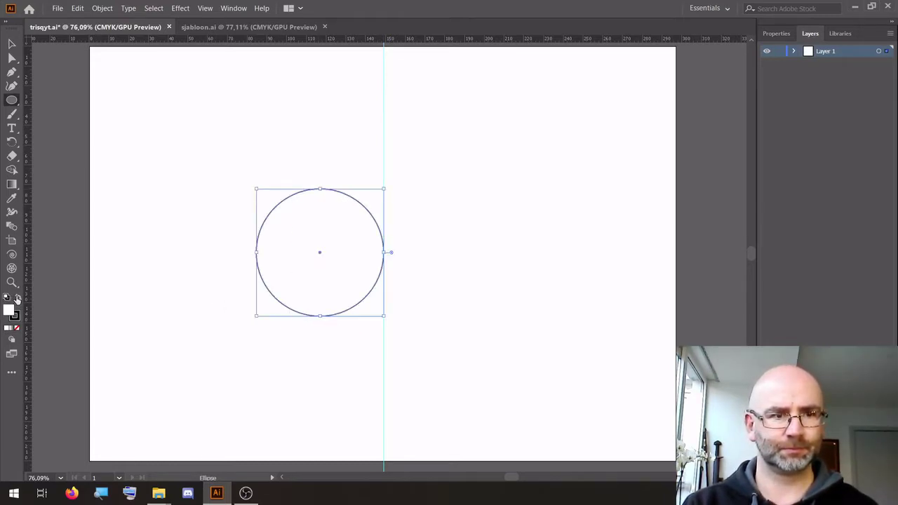
left_click(17, 329)
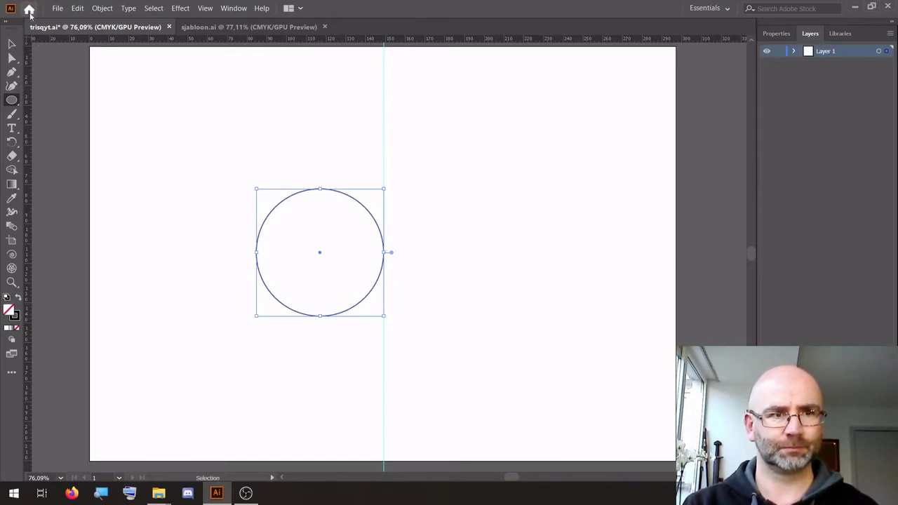
Duplicate the circle to the other side of the guide, then add a third copy above the pair, centred on the guide.
left_click(12, 44)
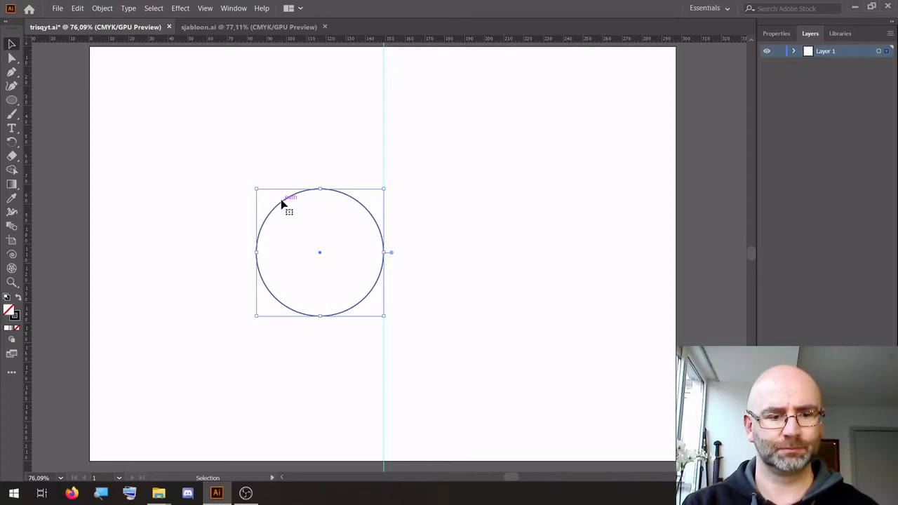
left_click_drag(282, 202, 410, 209)
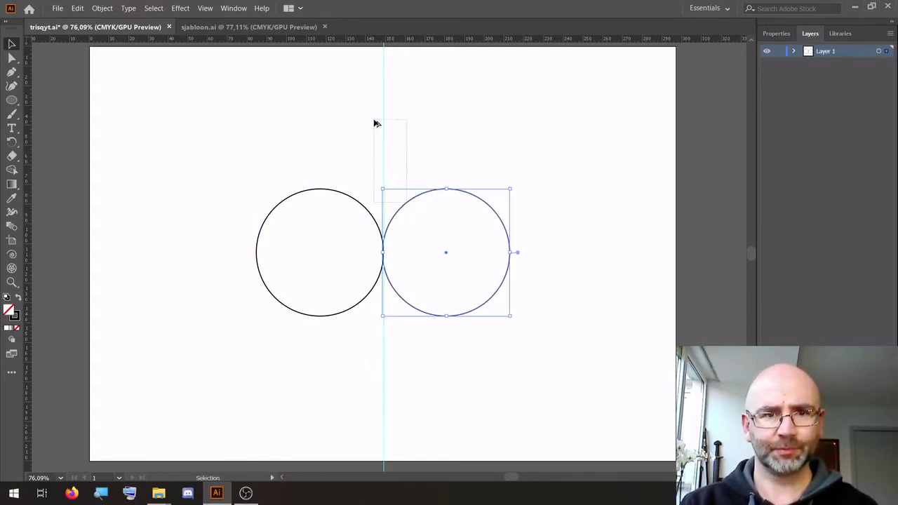
left_click(421, 158)
left_click_drag(459, 167, 352, 84)
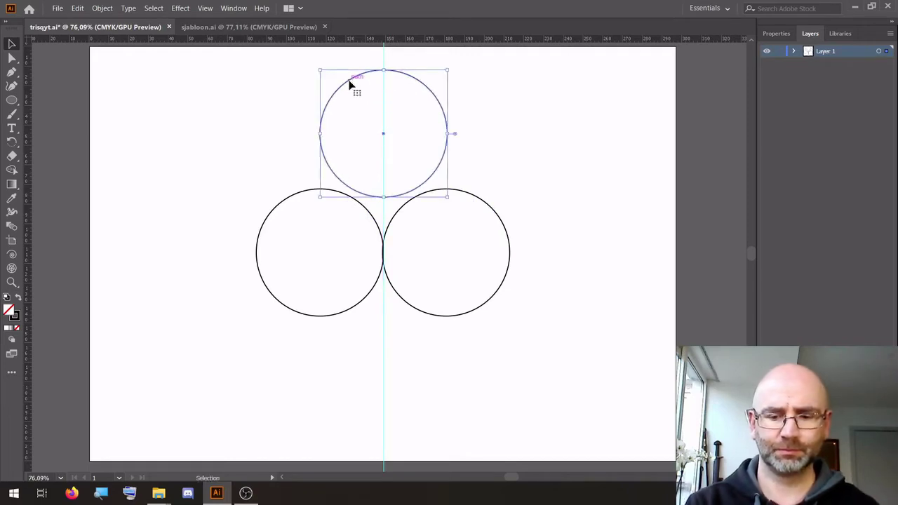
Nudge the upper circle down in small increments until it touches both lower circles, then deselect it.
key("Down")
key("Down")
key("Down")
key("Down")
key("Down")
key("Down")
key("Down")
key("Down")
key("Down")
key("Down")
key("Down")
key("Down")
key("Down")
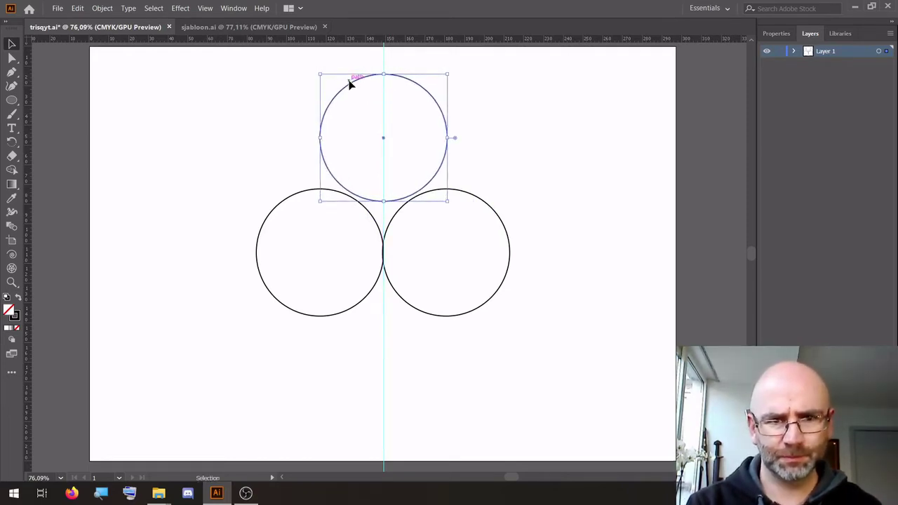
key("Down")
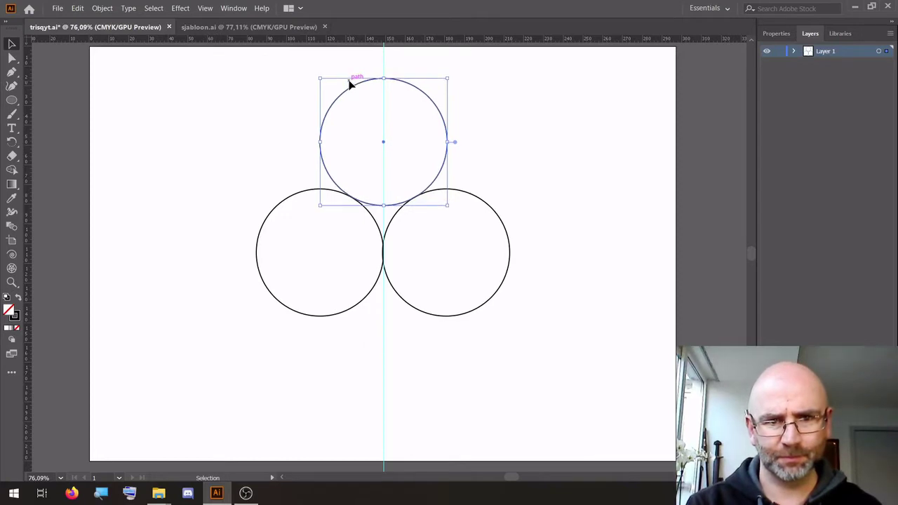
left_click(519, 124)
Draw a straight line about 66 mm long from the lower-left circle's centre through the point where the other two circles touch.
scroll(431, 247, "up", 5)
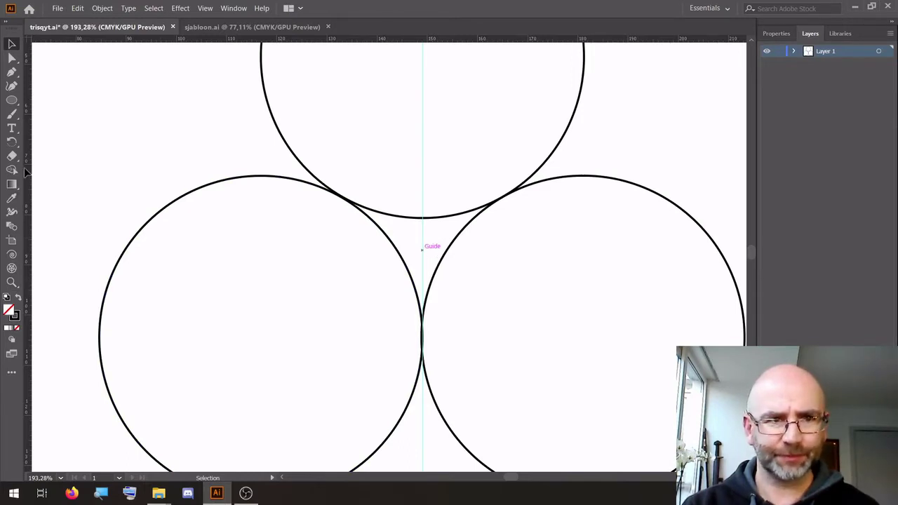
left_click(13, 72)
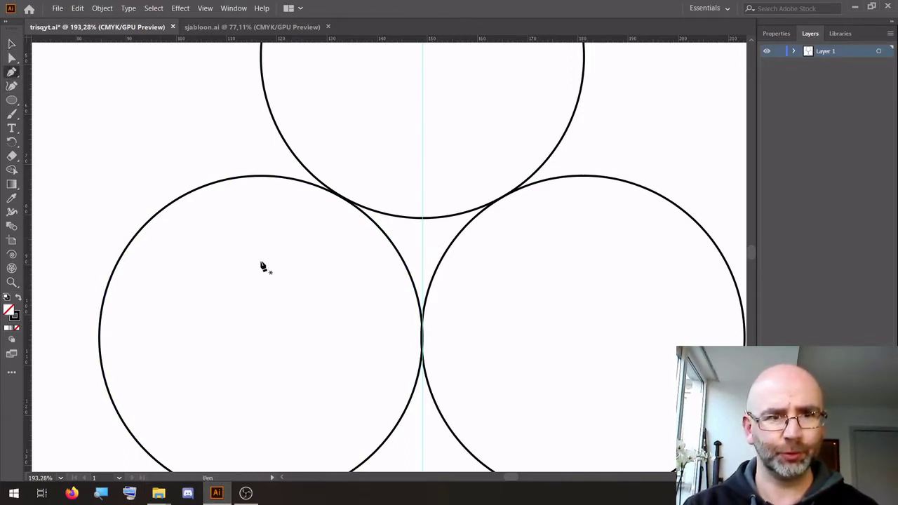
left_click(260, 338)
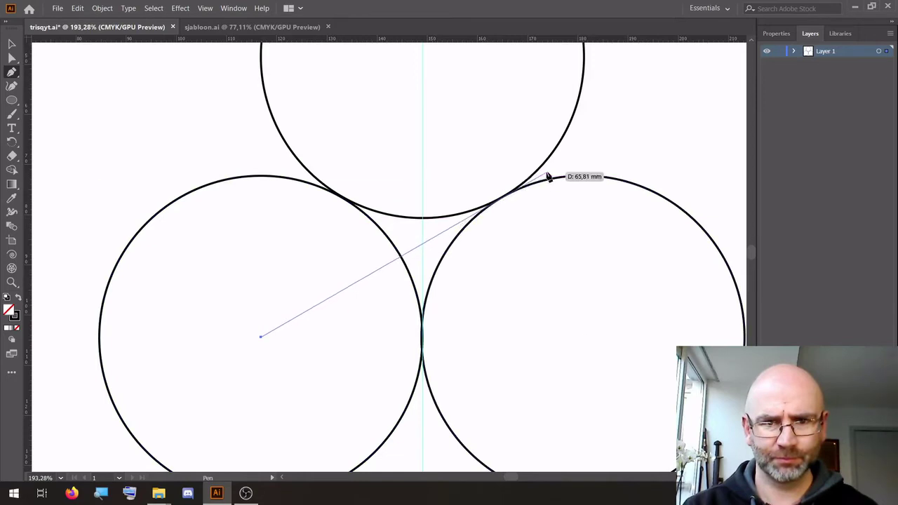
left_click(547, 173)
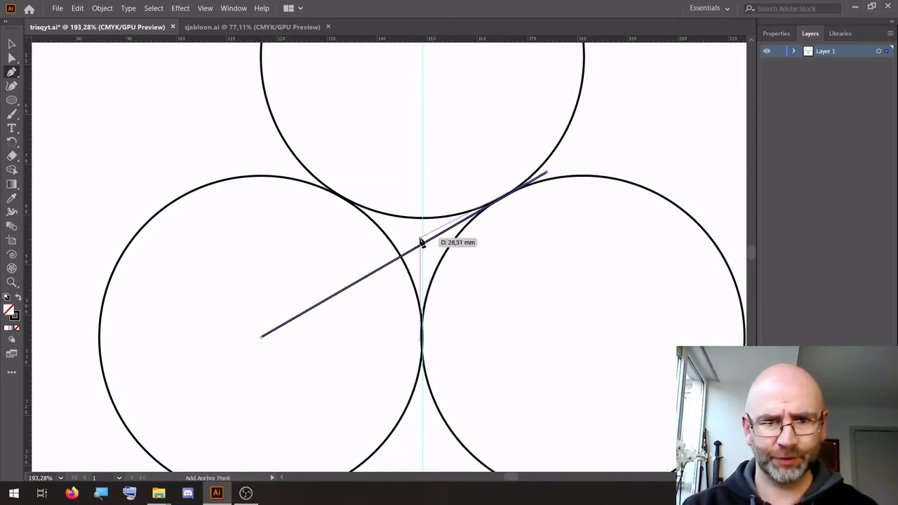
left_click(12, 43)
left_click(107, 95)
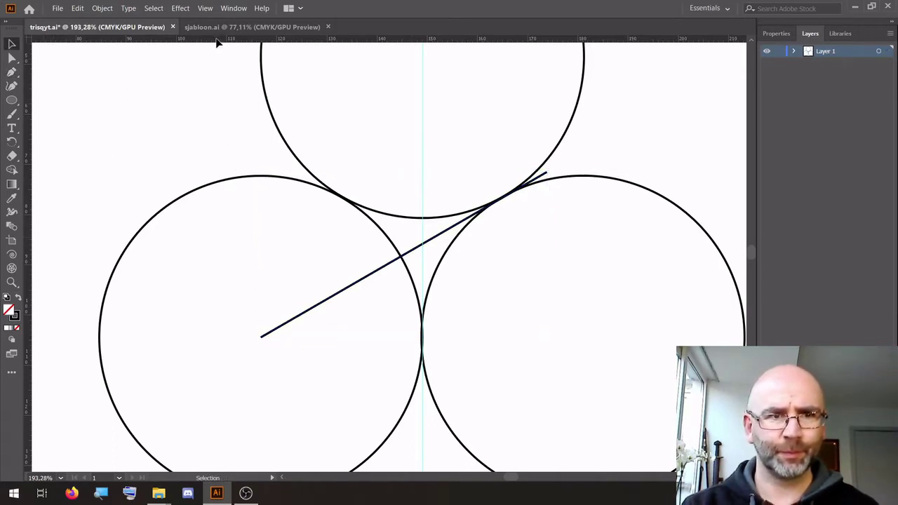
Place a horizontal guide through the point where the diagonal line crosses the vertical guide.
left_click_drag(217, 42, 248, 249)
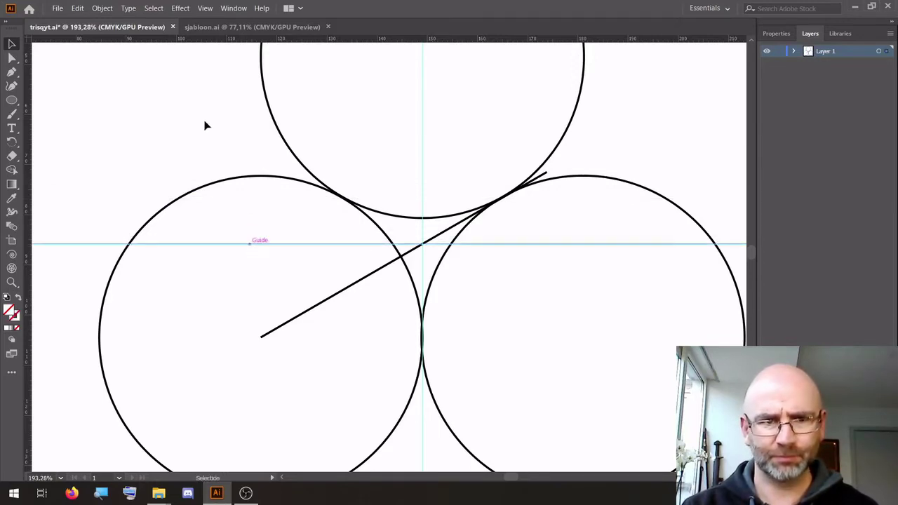
left_click(54, 249)
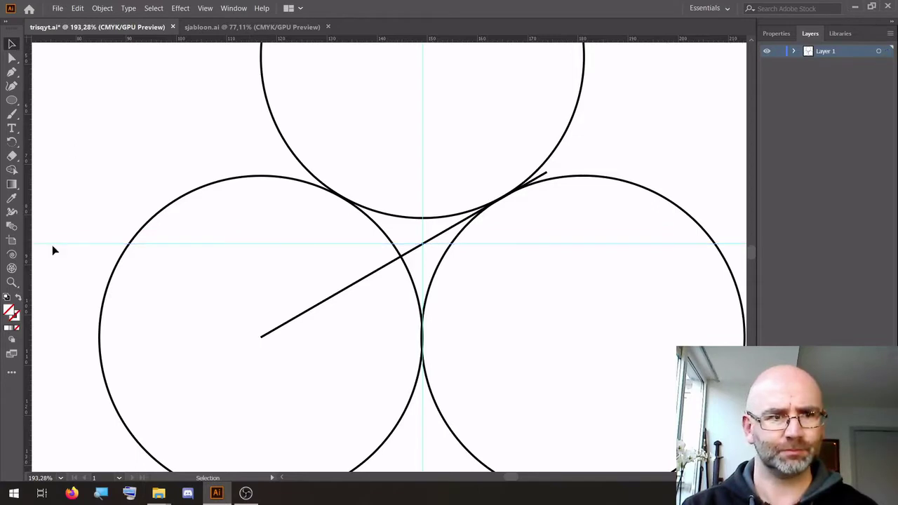
key("ctrl+0")
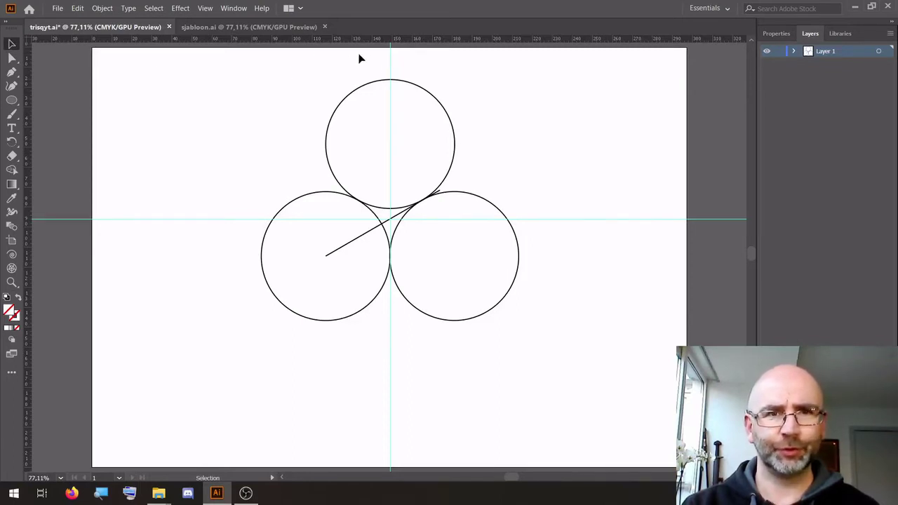
Move both guides in place from Layer 1 onto a new Layer 2, and lock both layers.
left_click(391, 71)
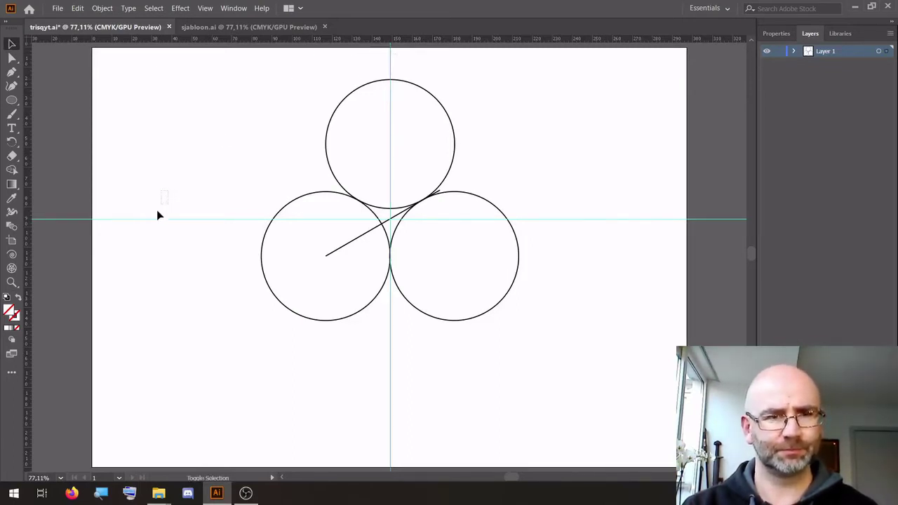
left_click(152, 219, "shift")
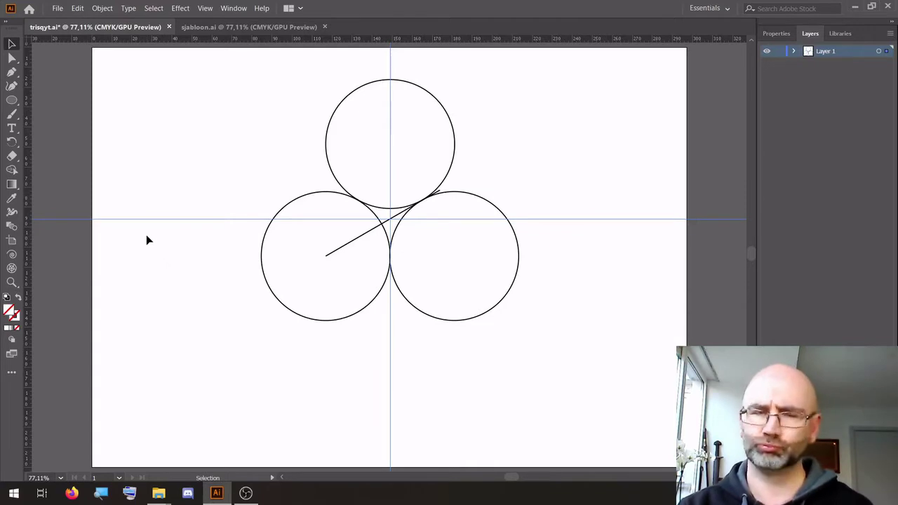
key("Delete")
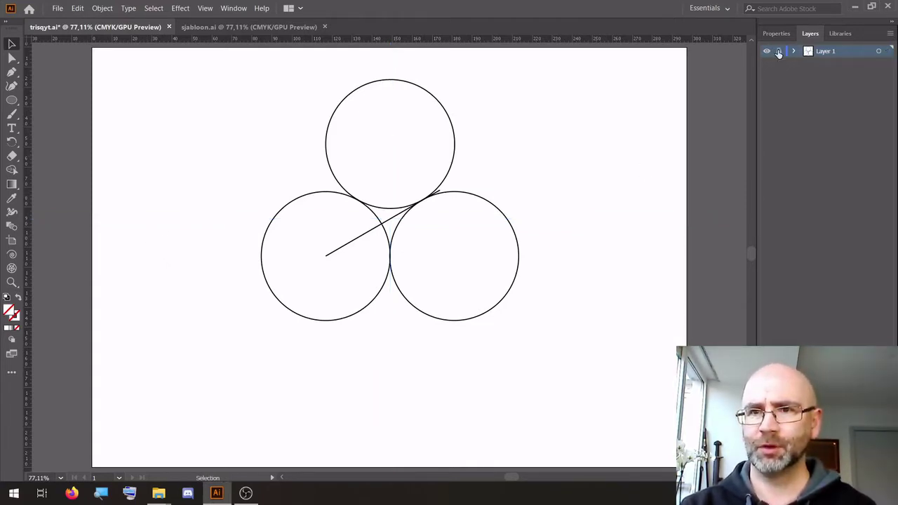
key("ctrl+l")
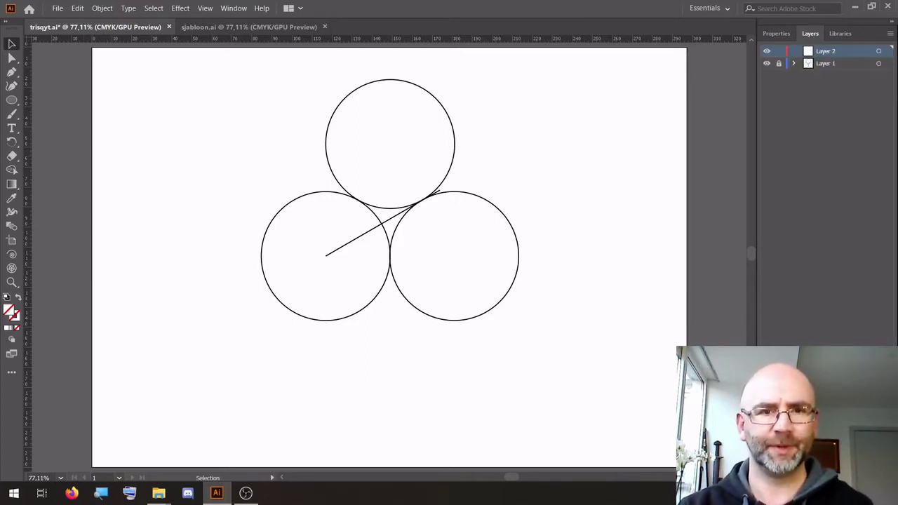
key("ctrl+f")
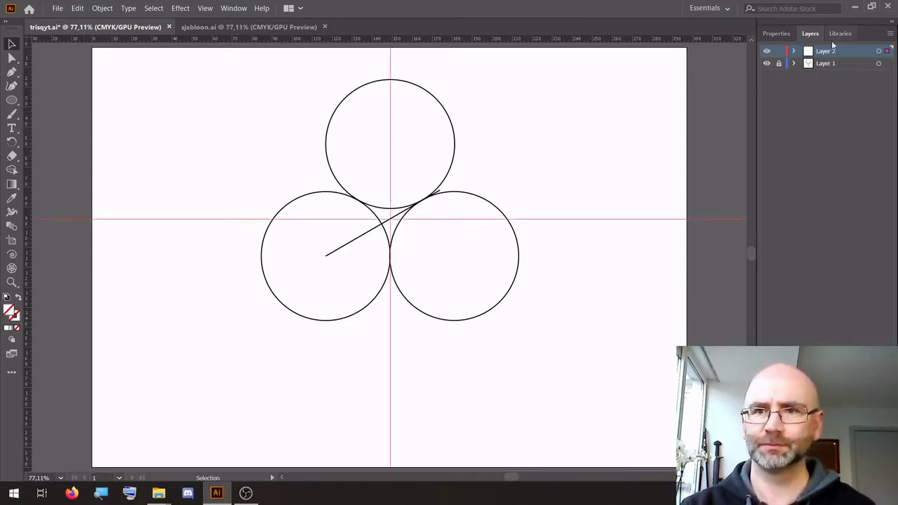
left_click(779, 52)
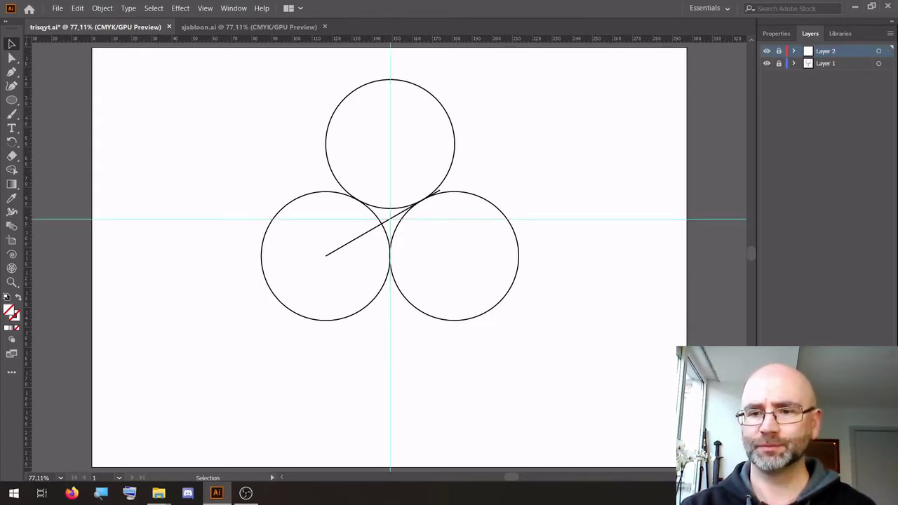
Create a new Layer 3 and position it between Layer 2 and Layer 1.
key("ctrl+l")
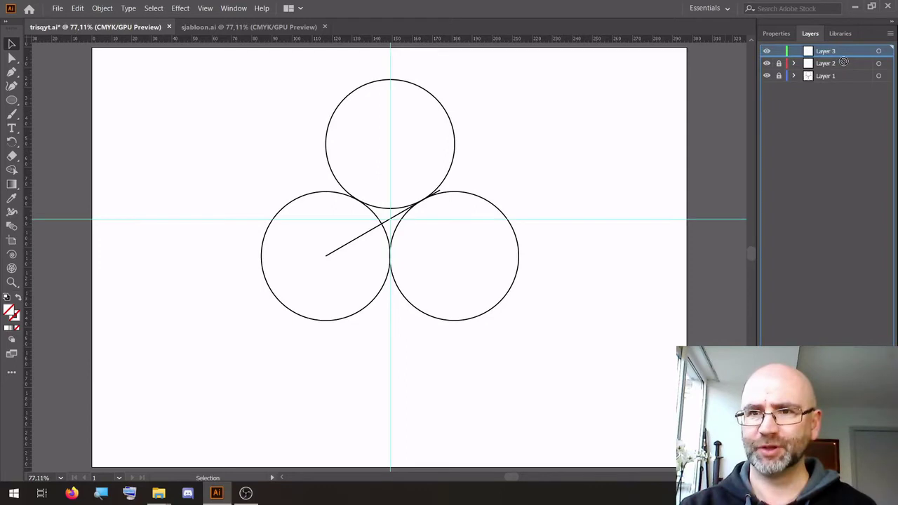
left_click_drag(843, 66, 842, 69)
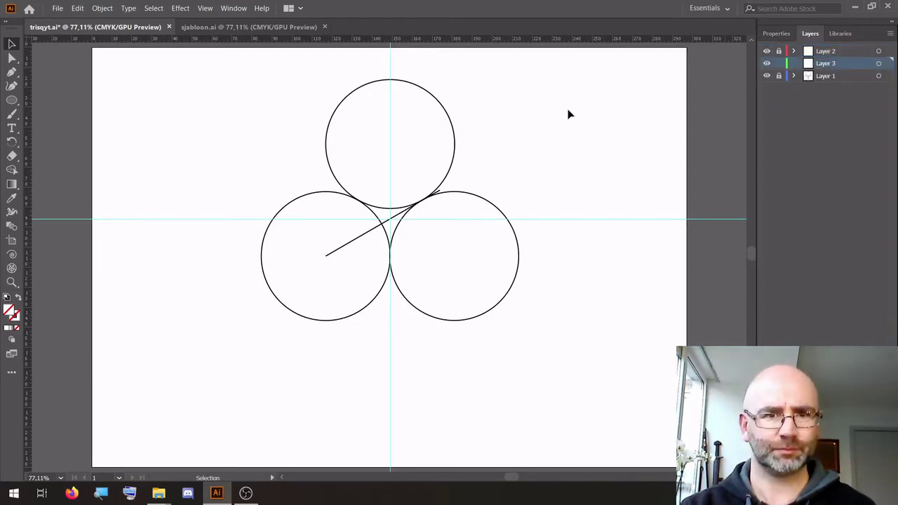
Create a 35.28 mm polar grid with 4 concentric and 0 radial dividers below the lower-left circle, with black outlines and no fill.
left_click(8, 271)
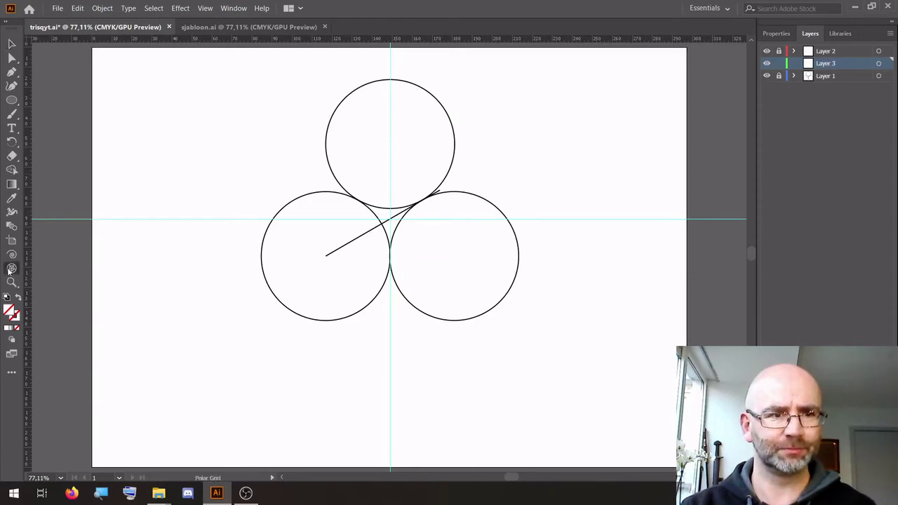
left_click(191, 299)
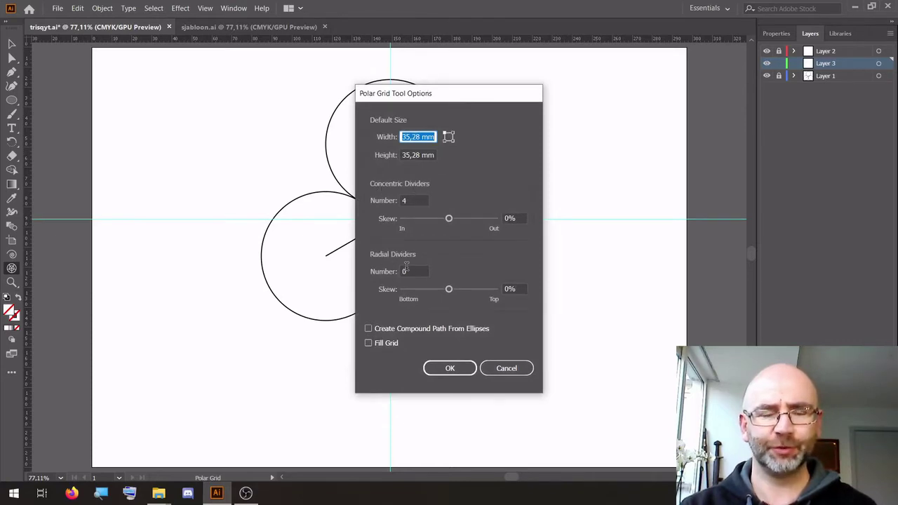
left_click(459, 363)
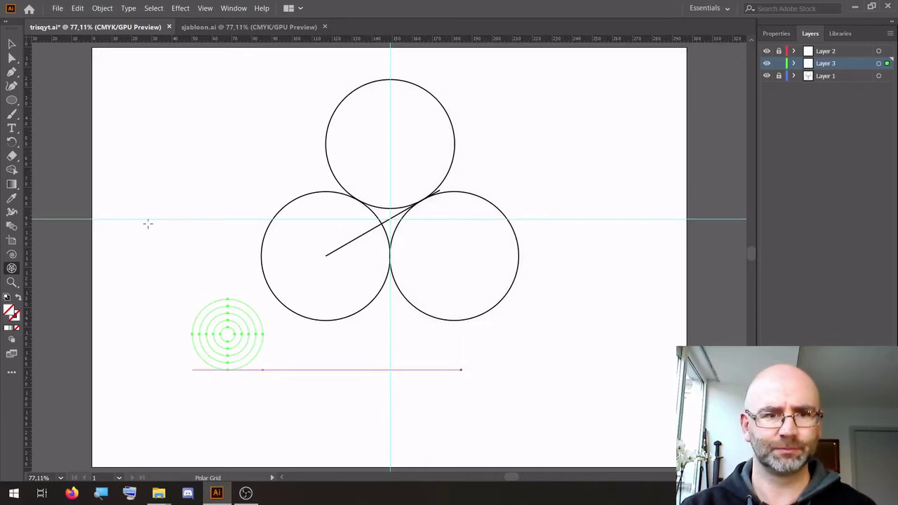
key("ctrl+shift+a")
left_click(11, 59)
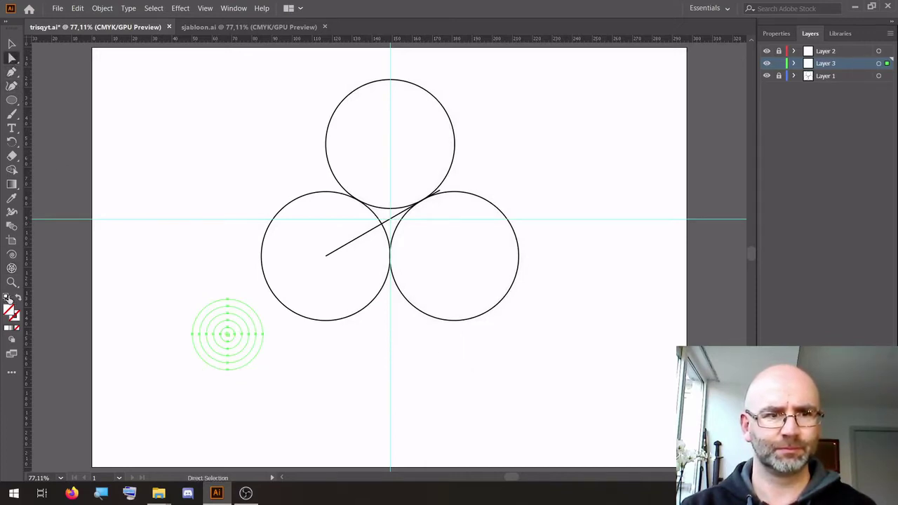
left_click(7, 298)
left_click(16, 328)
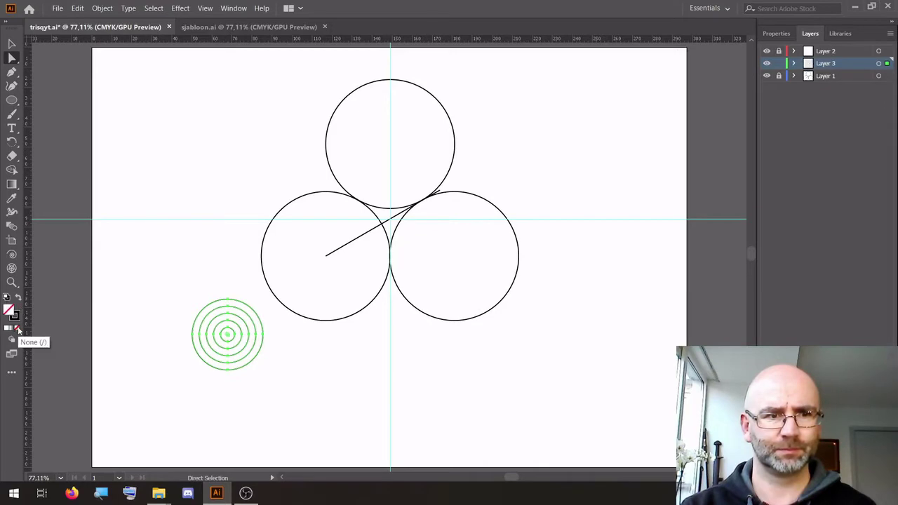
Cut the lower halves of all the concentric rings and paste them back in place as separate arcs.
left_click(11, 282)
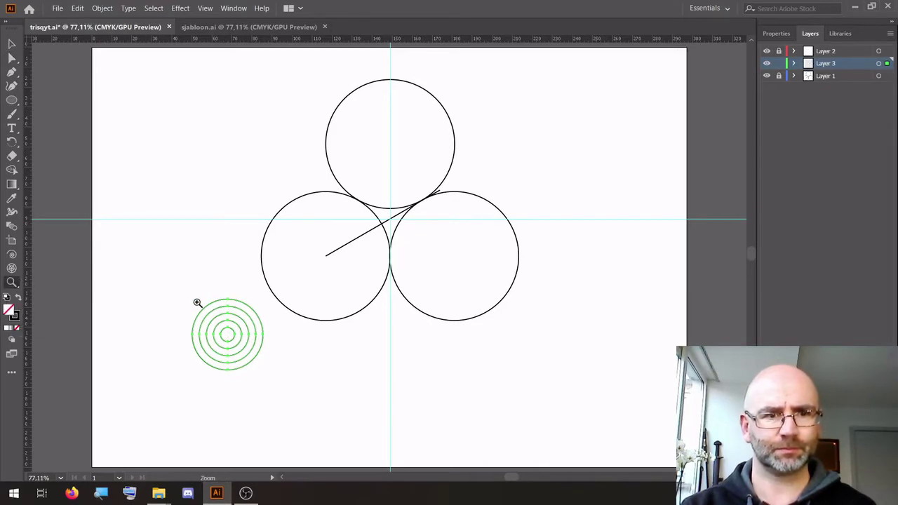
left_click_drag(189, 301, 324, 387)
key("ctrl+a")
scroll(321, 375, "down", 5)
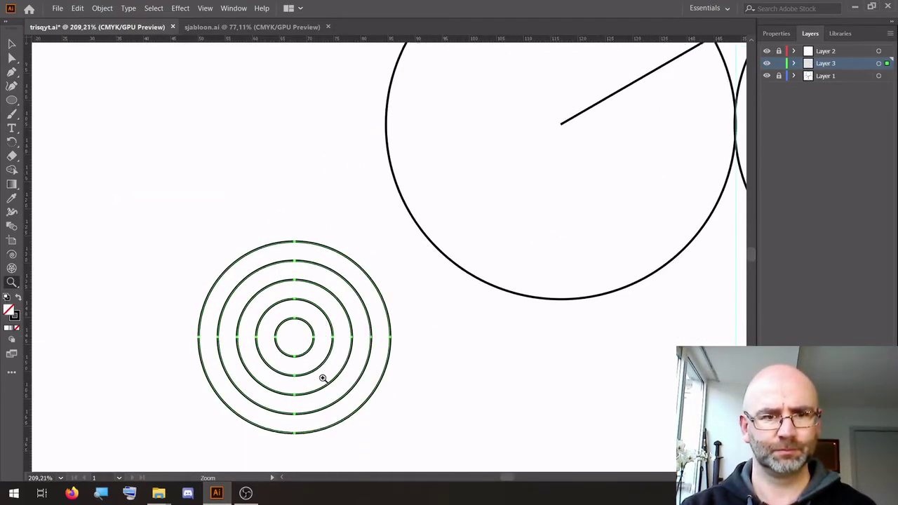
left_click(10, 58)
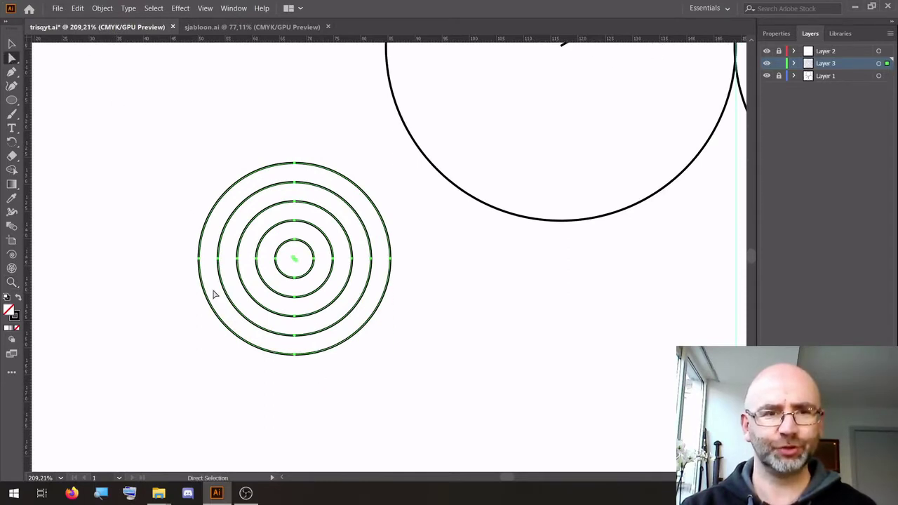
left_click_drag(204, 364, 402, 275)
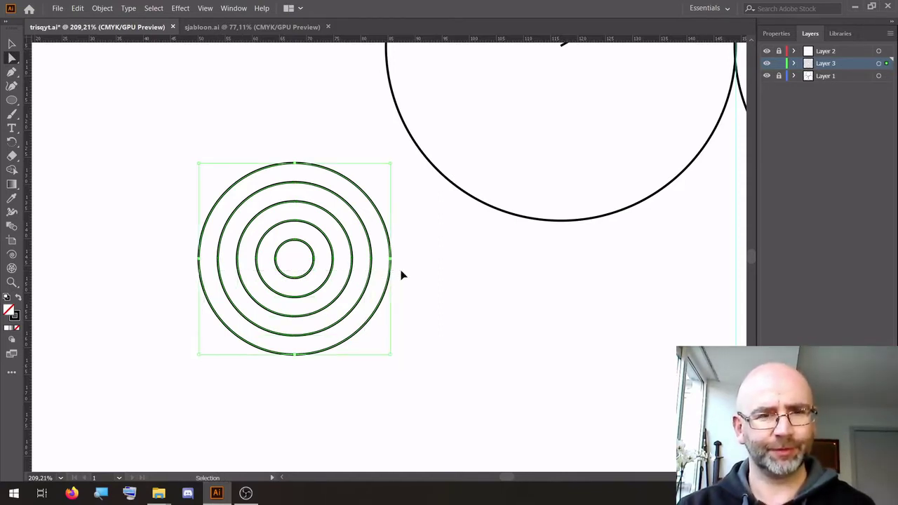
key("Delete")
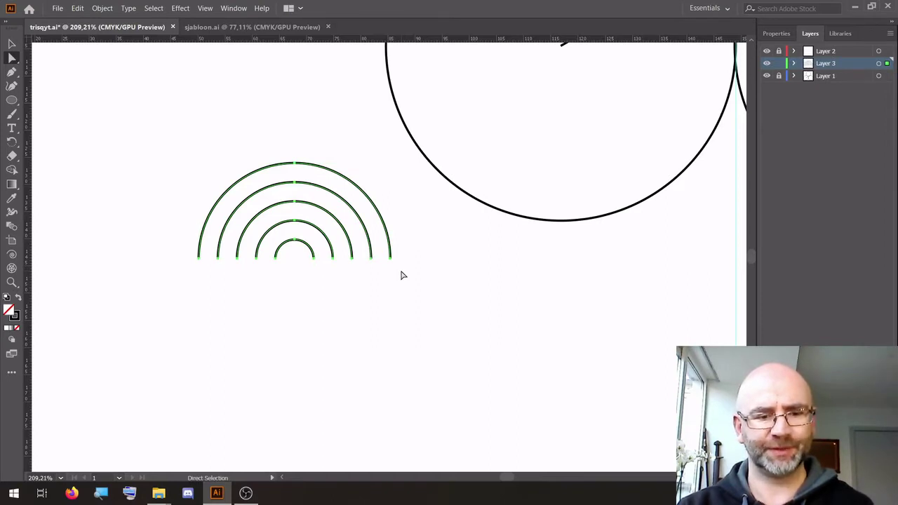
key("v")
key("ctrl+z")
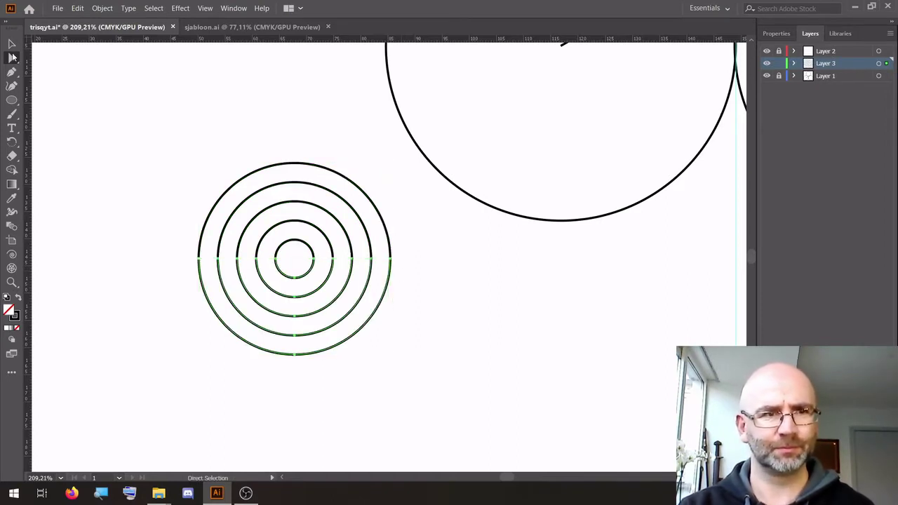
Shift the lower arcs right by one ring spacing so their ends meet the upper arcs in two interleaved spirals.
left_click(11, 44)
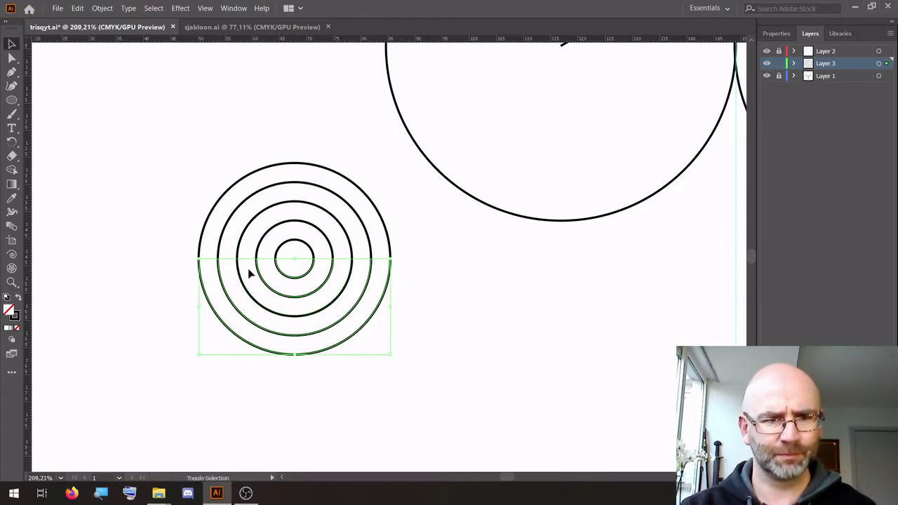
left_click_drag(181, 393, 371, 275)
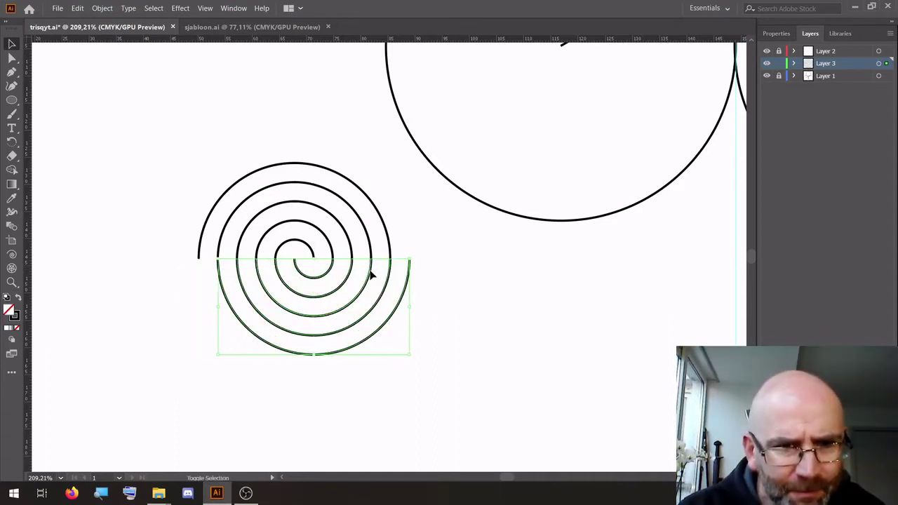
left_click(445, 300)
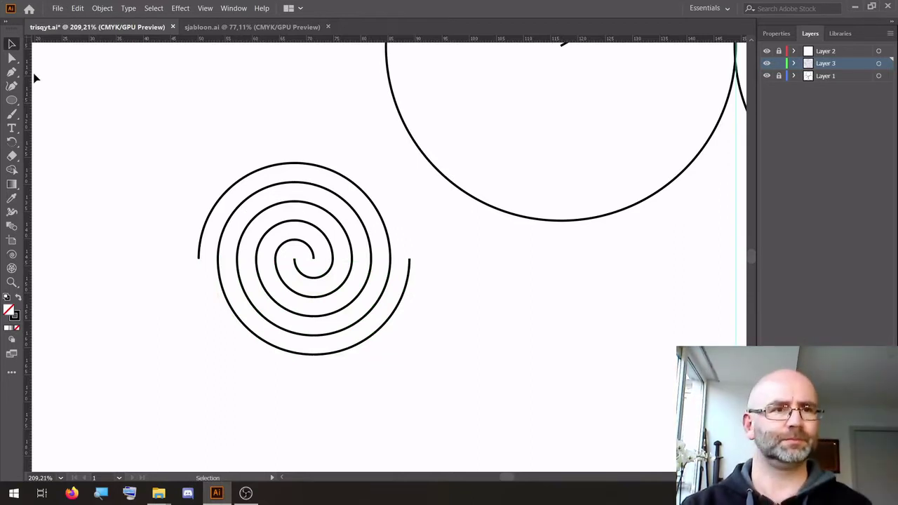
Join all the arcs into one path, and delete the short straight segment connecting the two spirals at the centre.
left_click_drag(190, 168, 409, 358)
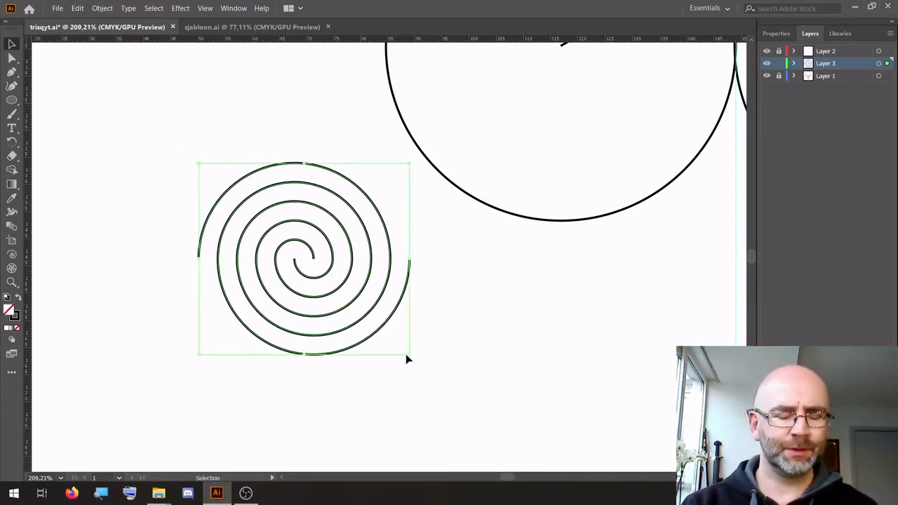
key("ctrl+j")
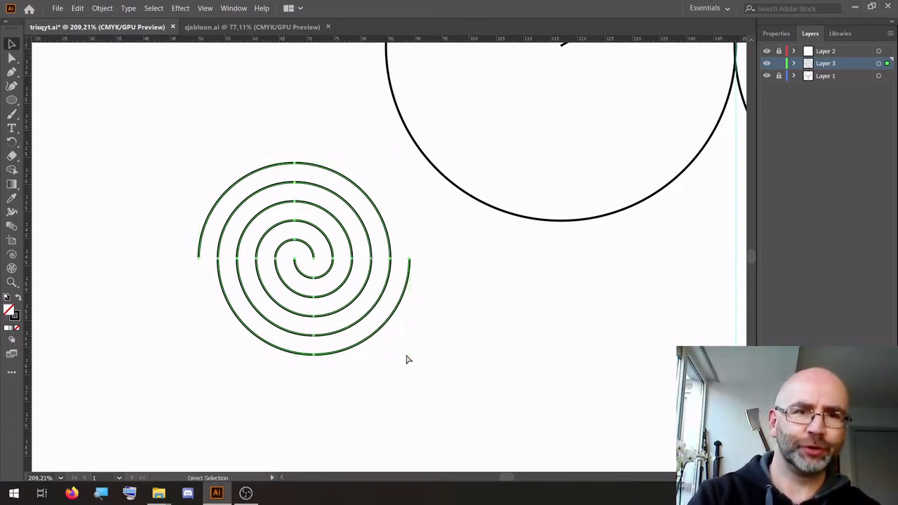
left_click(11, 58)
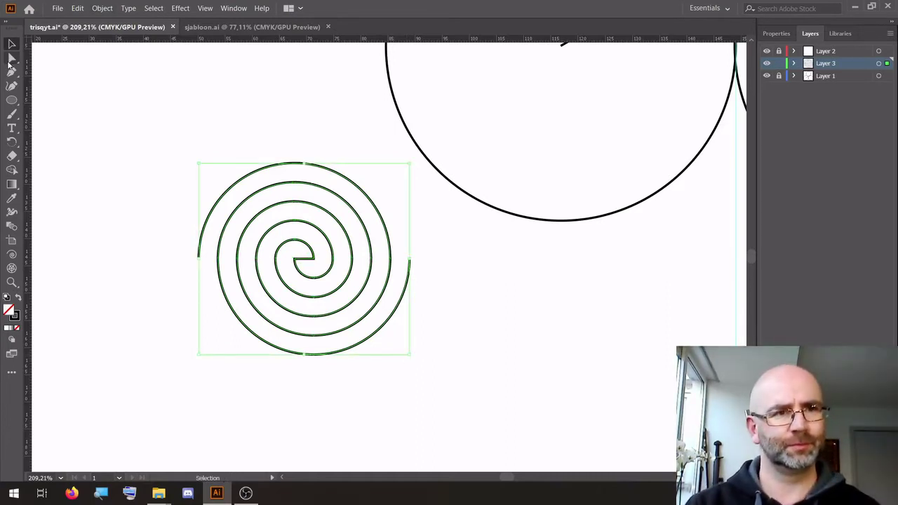
left_click(138, 193)
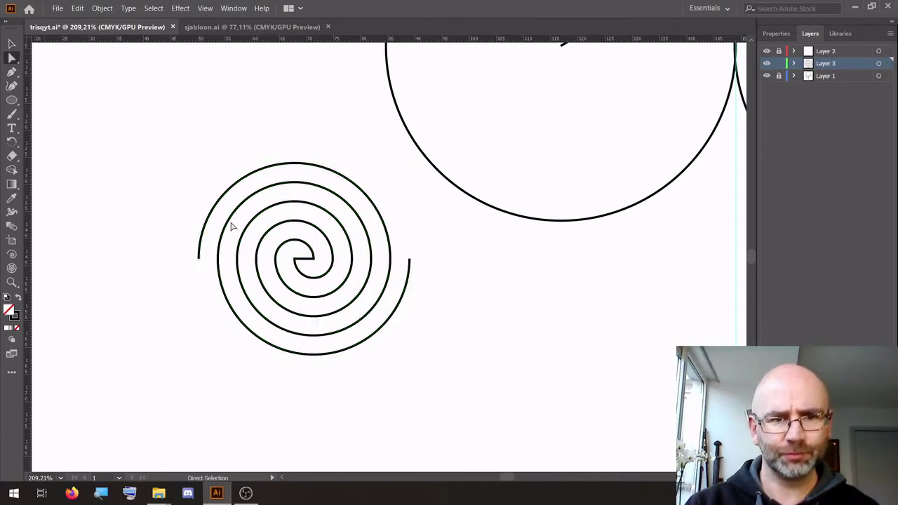
left_click(300, 260)
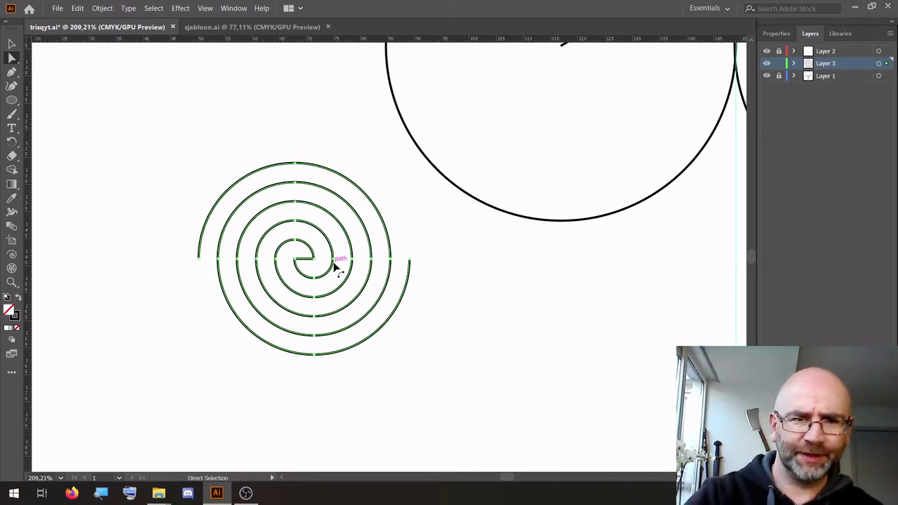
key("Delete")
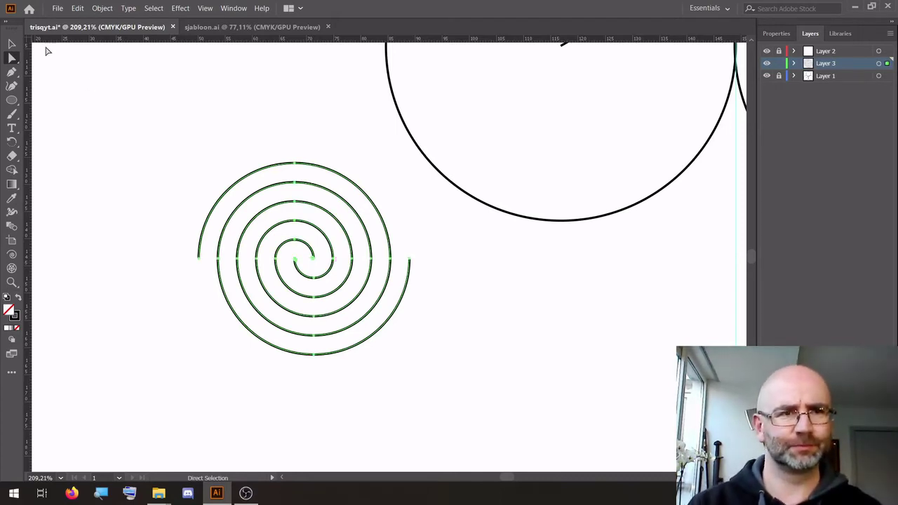
Move one spiral up and to the left, clear of the other, and delete the spiral that stayed behind.
left_click(12, 44)
left_click(254, 146)
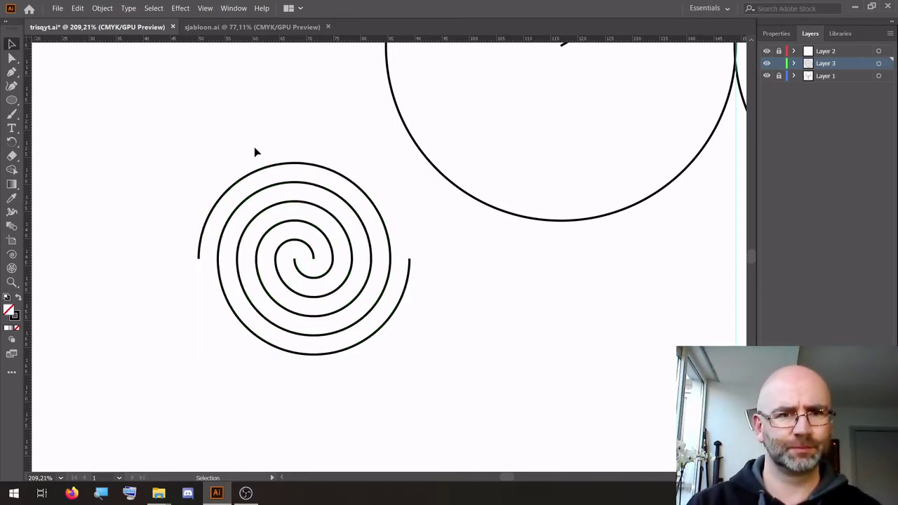
left_click_drag(275, 172, 148, 133)
left_click(316, 220)
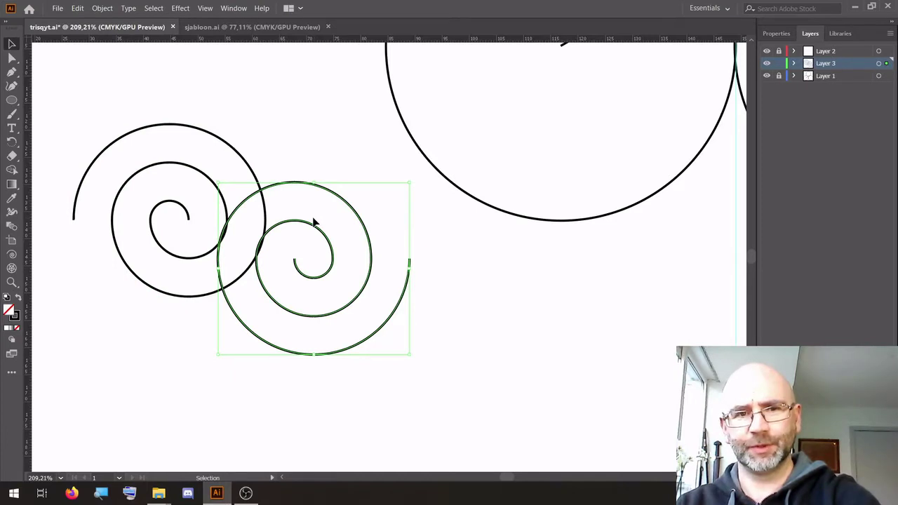
key("Delete")
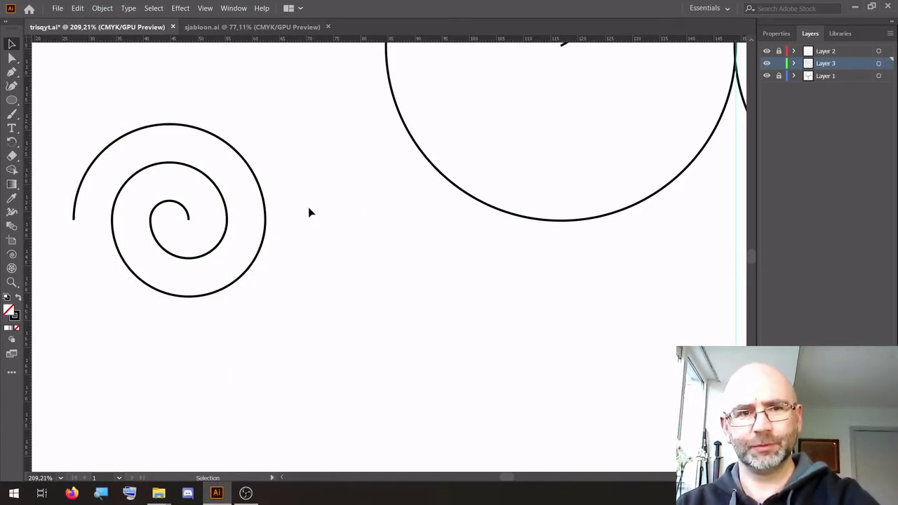
Rotate the remaining spiral 90° counterclockwise and move it inside the top circle.
left_click(11, 282)
left_click(455, 183, "alt")
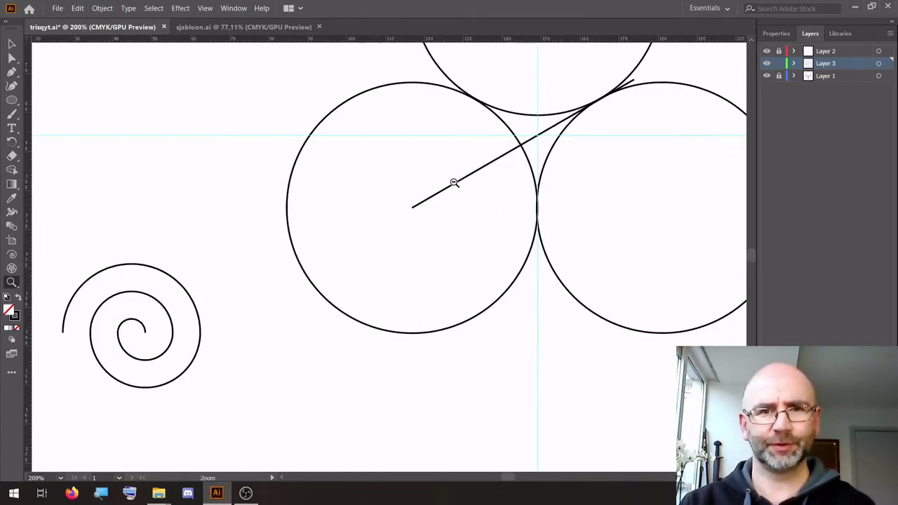
left_click(414, 186, "alt")
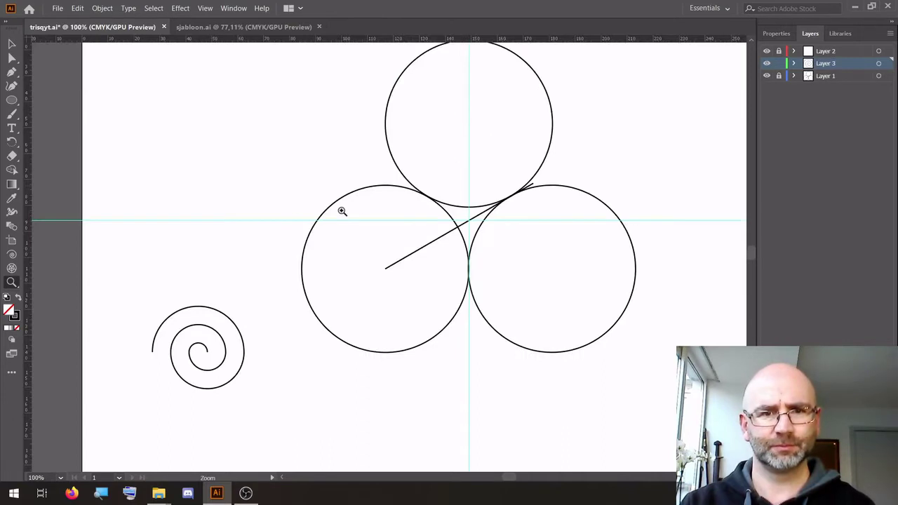
left_click(12, 44)
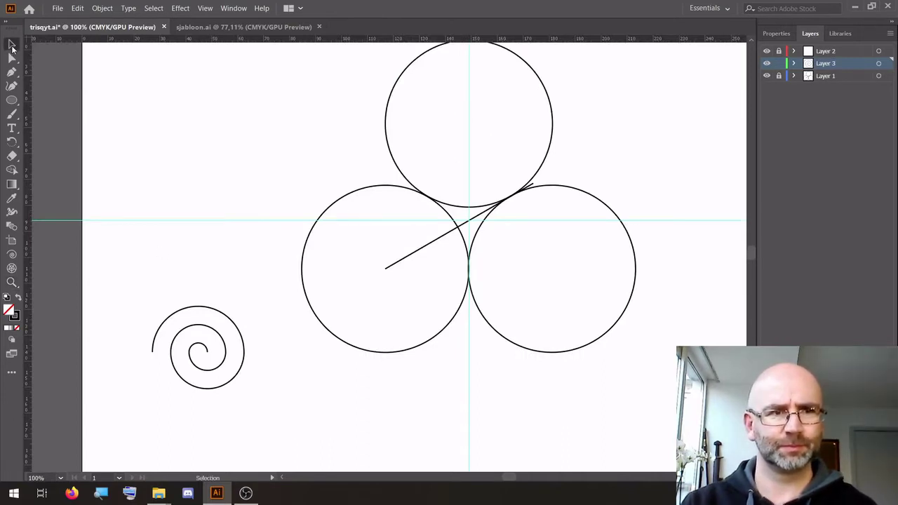
left_click(193, 309)
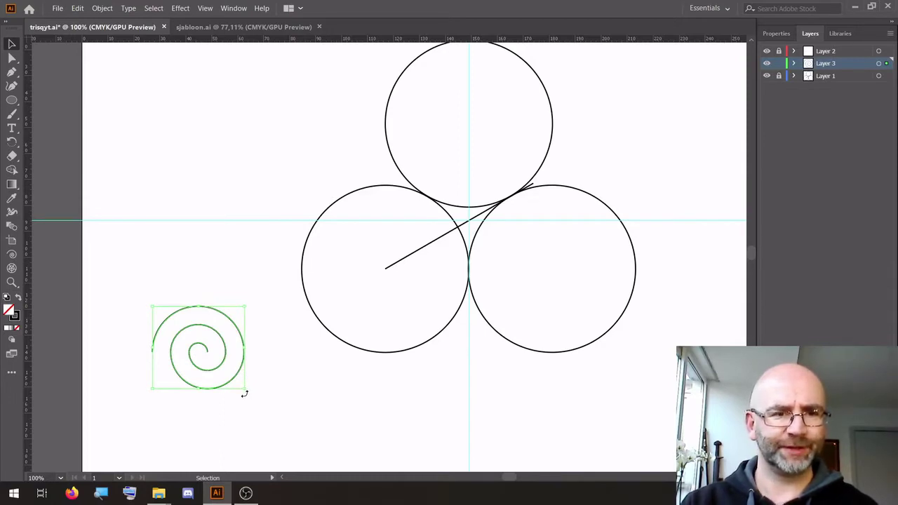
left_click_drag(245, 394, 482, 78)
Scale the spiral up proportionally to the top circle's height, and nudge it vertically to match the circle's top and bottom edges.
scroll(589, 227, "up", 3)
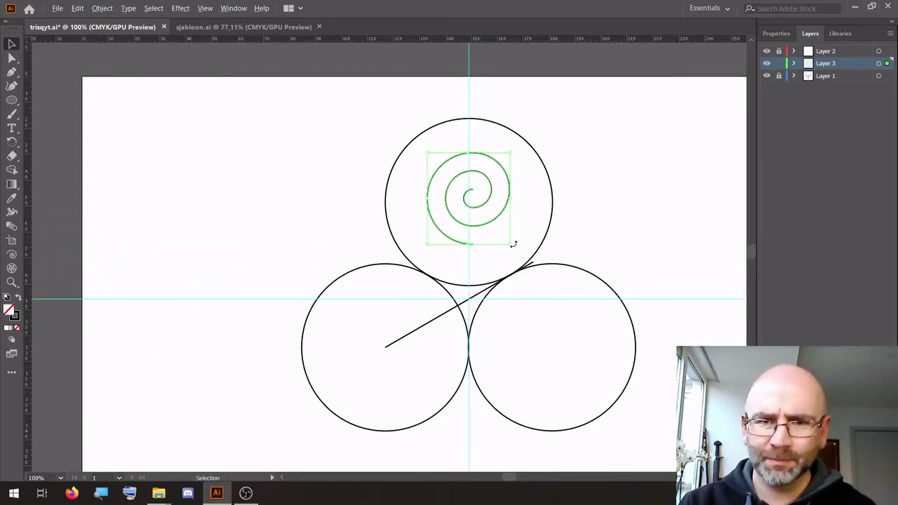
left_click_drag(510, 243, 560, 284)
key("Down")
key("Down")
key("Down")
key("Down")
key("Down")
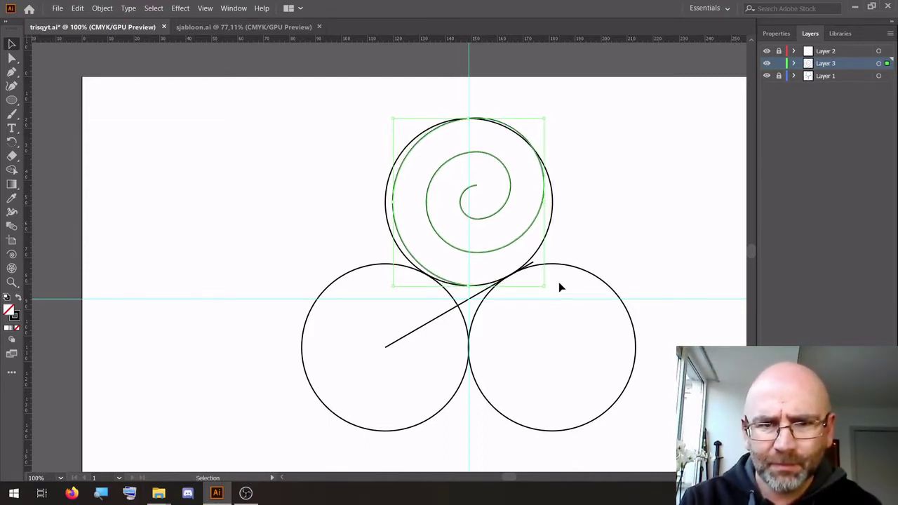
Nudge the spiral left until its outer turn lies on the left edge of the top circle.
key("Left")
key("Left")
key("Left")
key("Left")
key("Left")
key("Left")
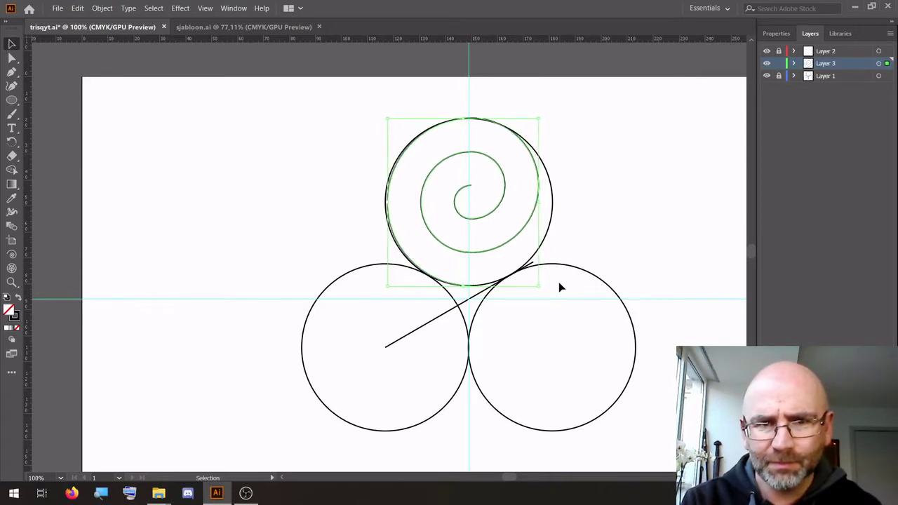
key("Left")
key("Left")
key("Left")
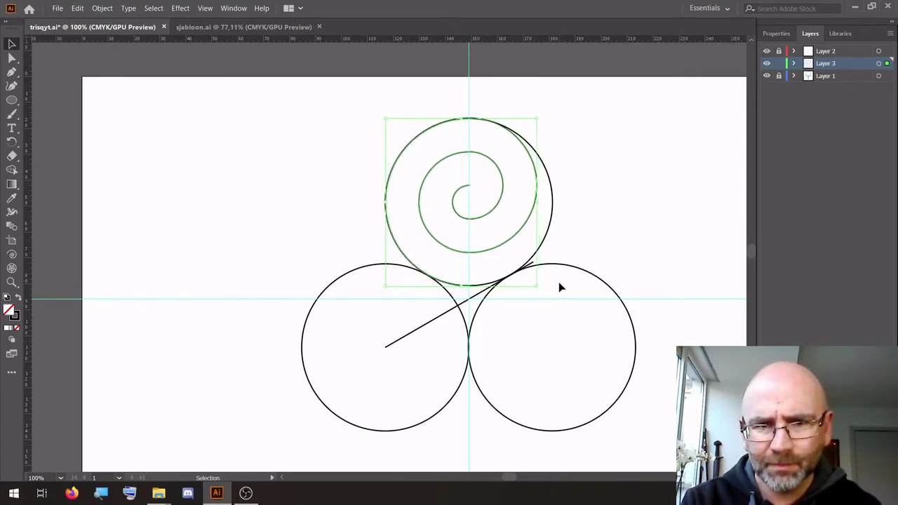
left_click(605, 240)
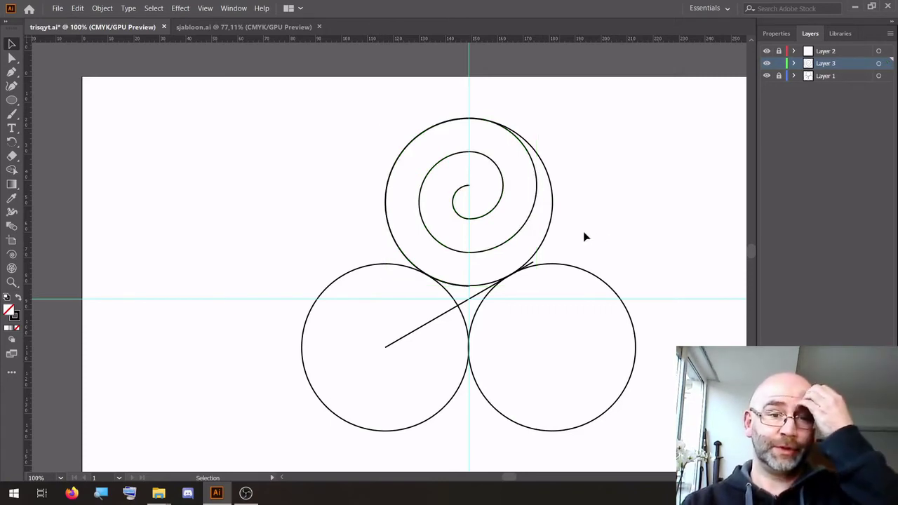
Change the spiral's stroke to a crimson red with a hue of 347°.
left_click(502, 221)
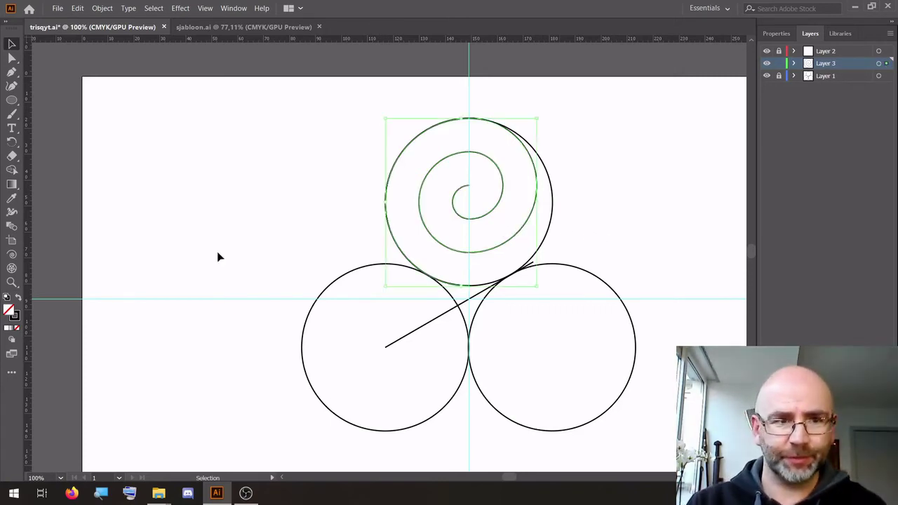
double_click(14, 314)
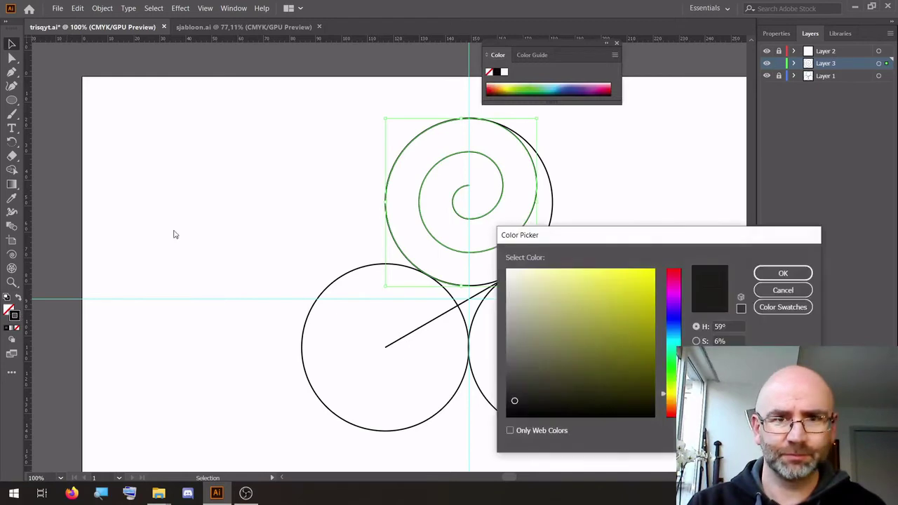
left_click(674, 275)
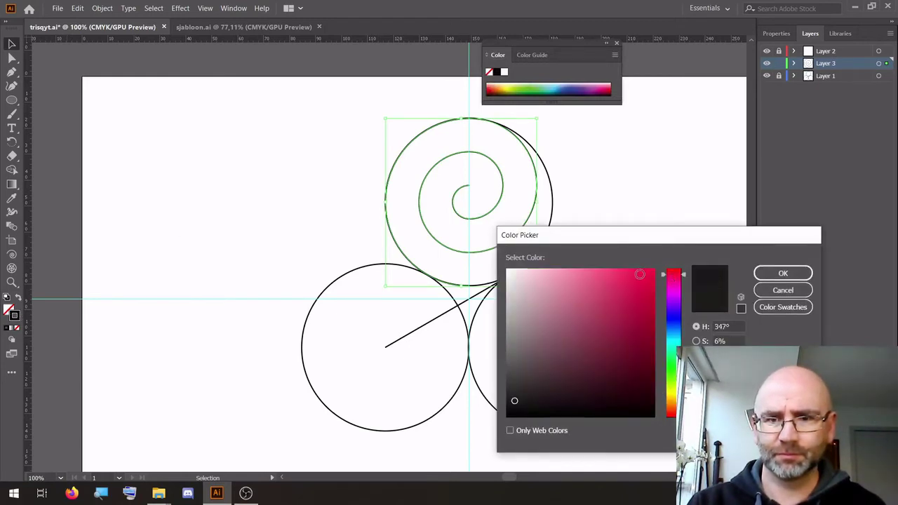
left_click(638, 275)
left_click(783, 274)
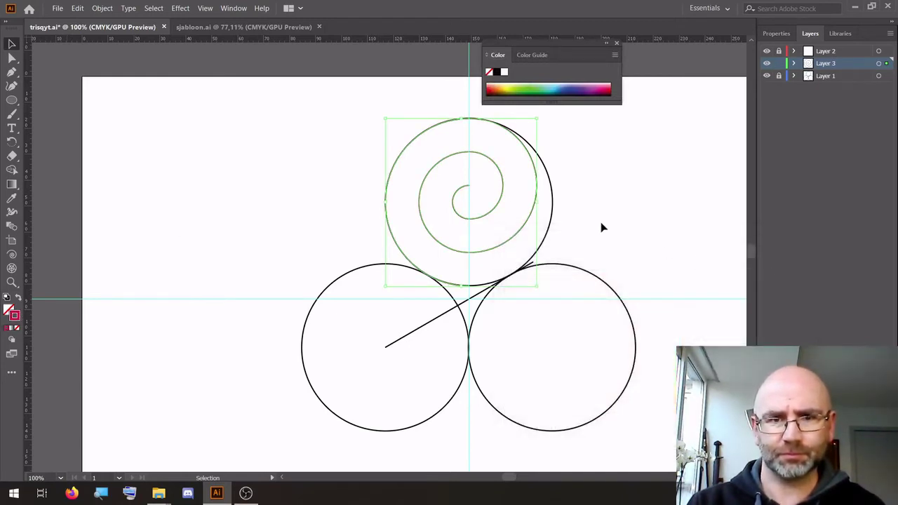
left_click(602, 225)
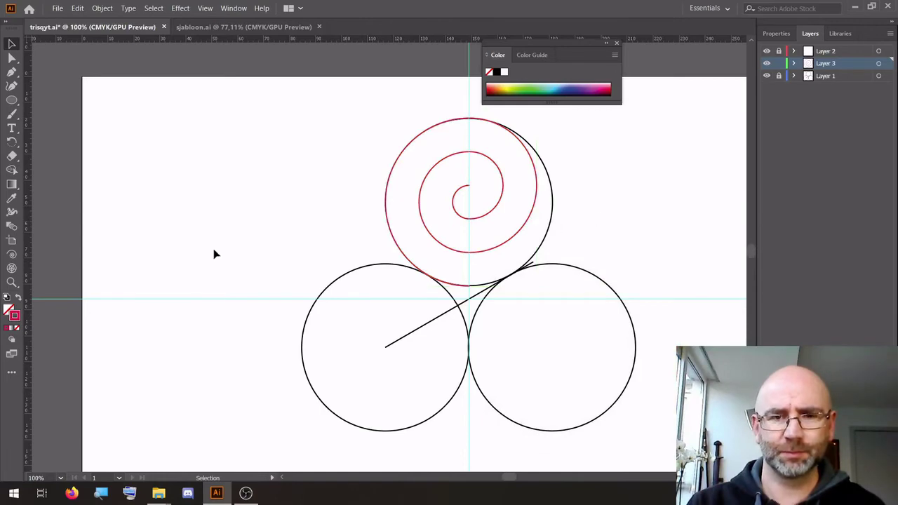
Inspect up close how the red spiral's outer end and centre line up with the top circle and the vertical guide.
left_click(11, 282)
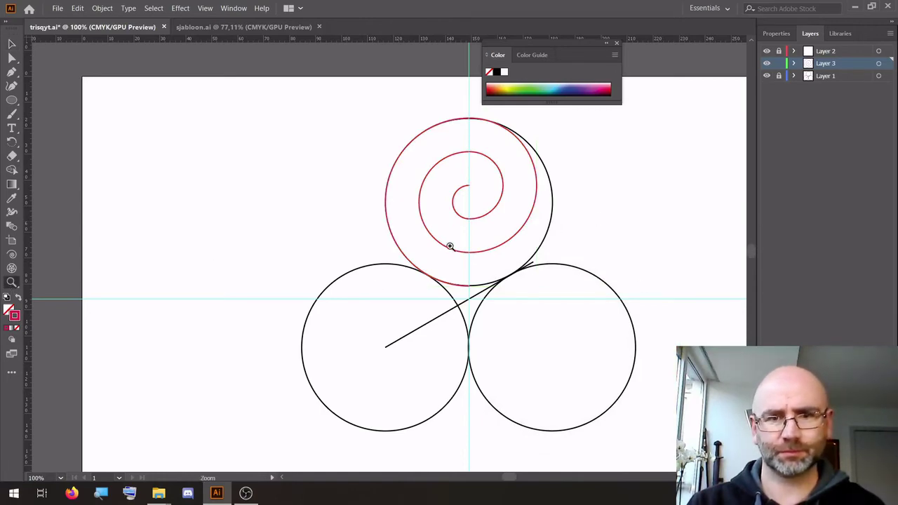
left_click_drag(450, 246, 612, 359)
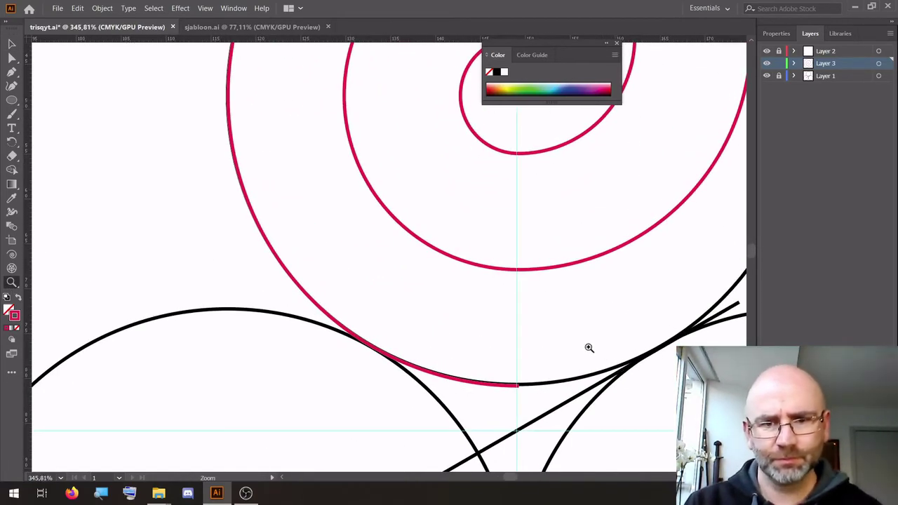
scroll(590, 349, "up", 4)
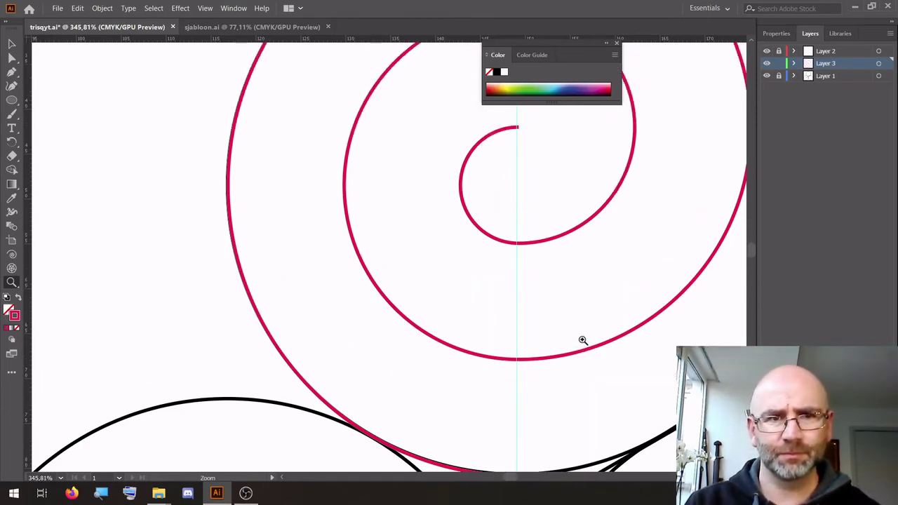
Extend the red spiral's outer end with a straight Pen segment to the tangent point of the top and lower-right circles.
scroll(582, 340, "up", 6)
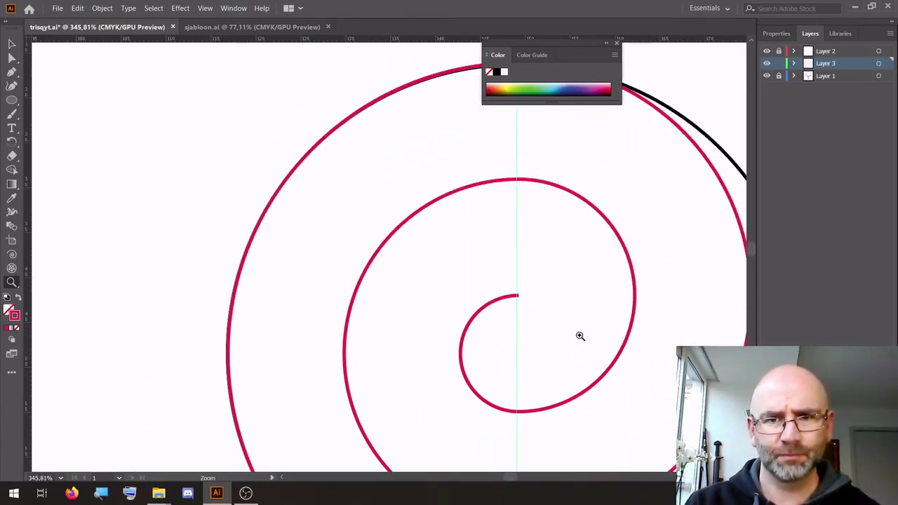
scroll(581, 336, "down", 9)
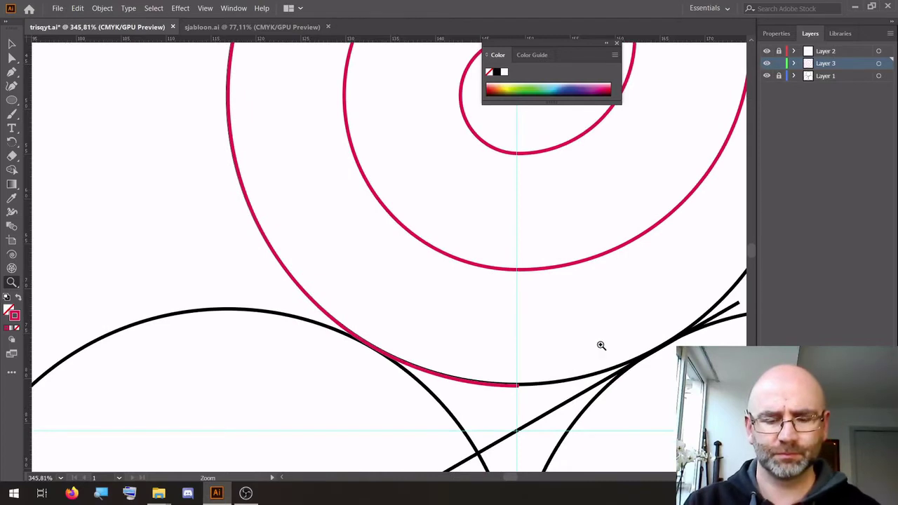
left_click_drag(602, 343, 379, 289)
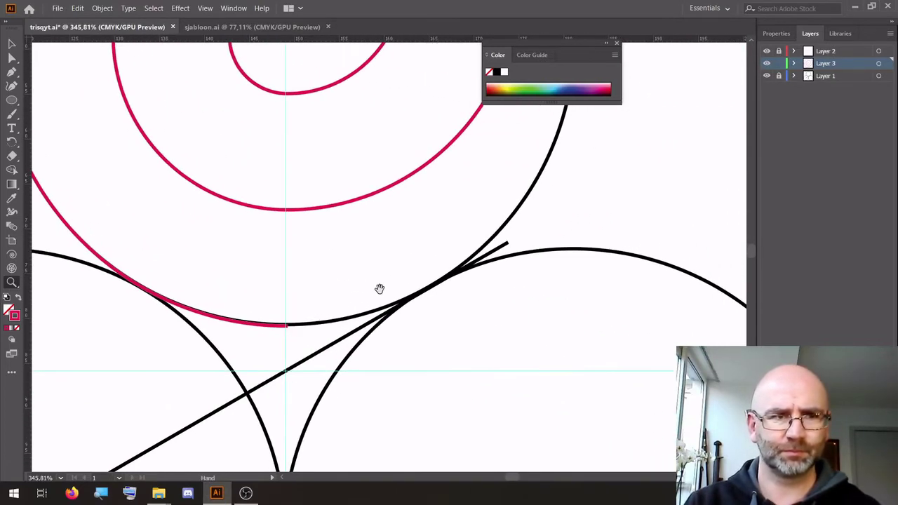
left_click(11, 72)
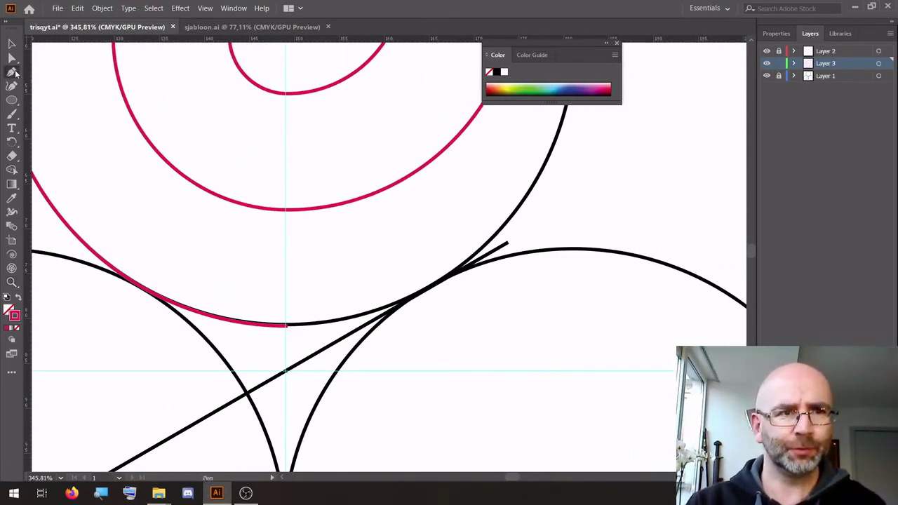
left_click(287, 325)
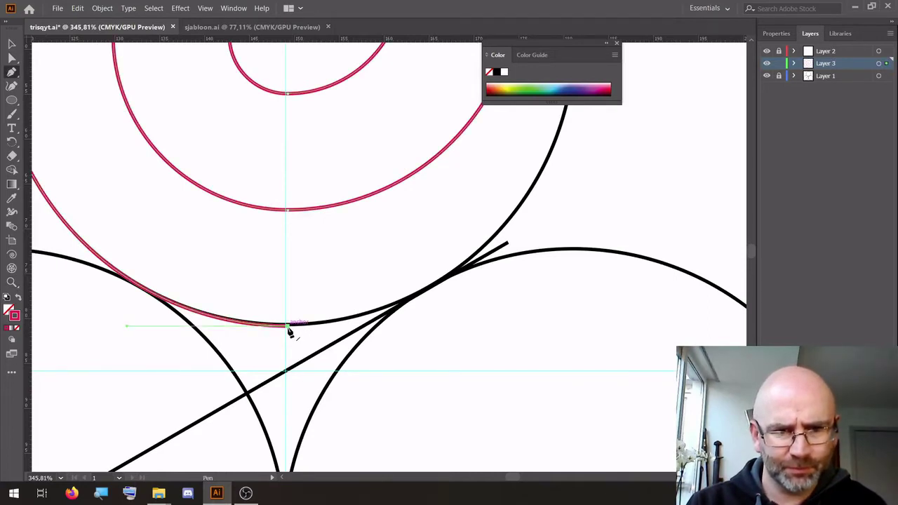
left_click(441, 280)
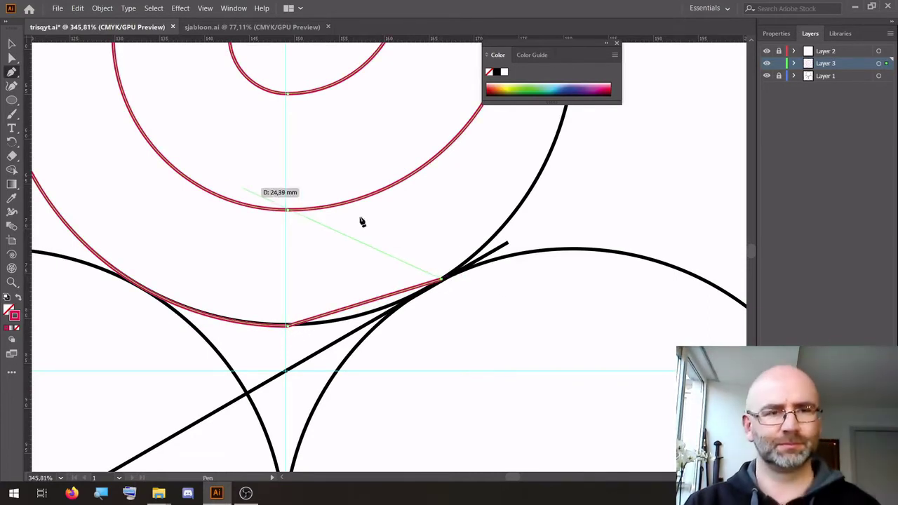
left_click(603, 215, "ctrl")
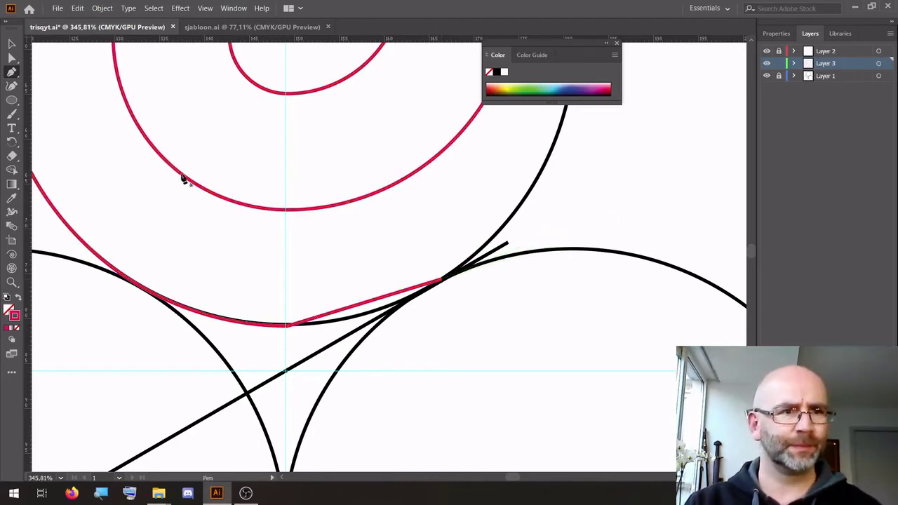
Bend the spiral's new straight end segment with the Curvature tool so it follows the top circle's lower edge.
left_click(11, 86)
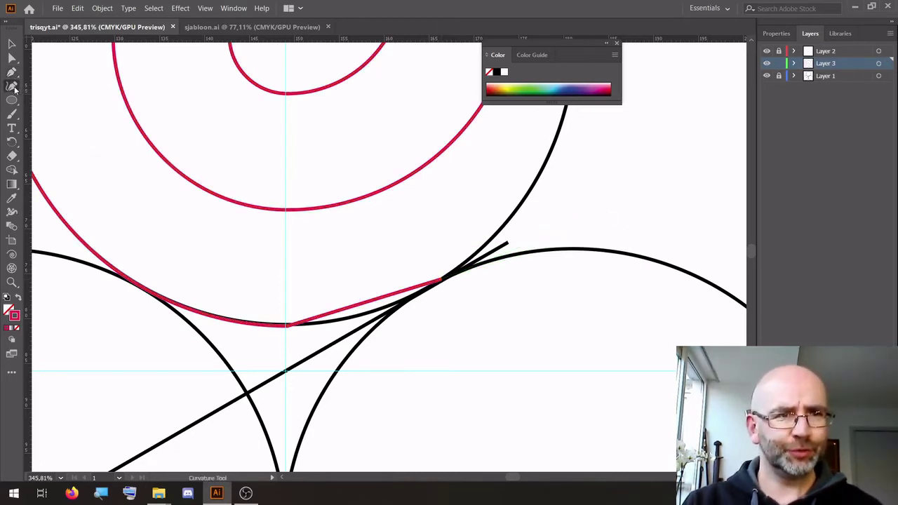
left_click(371, 305)
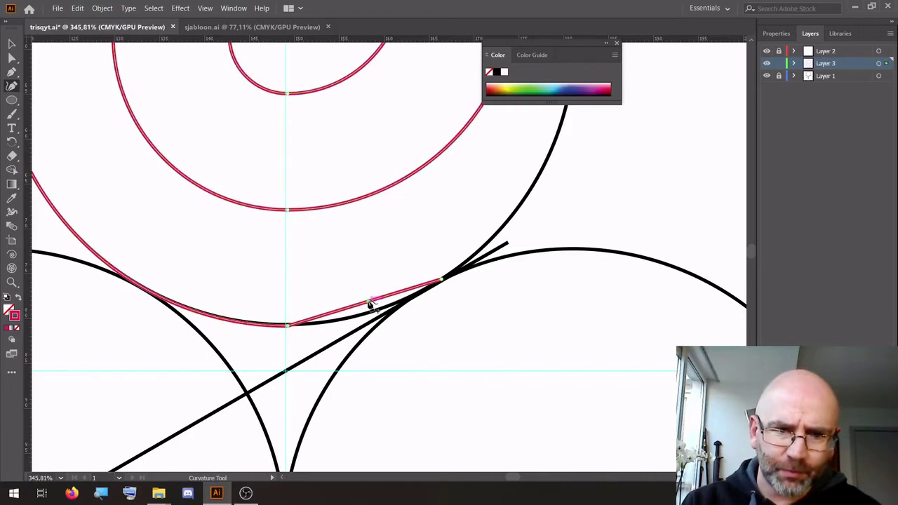
left_click_drag(371, 304, 373, 317)
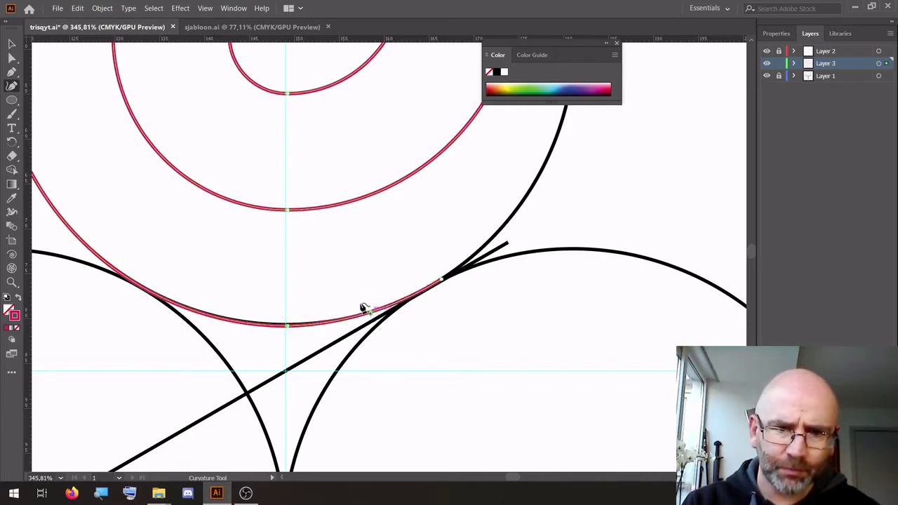
left_click(11, 44)
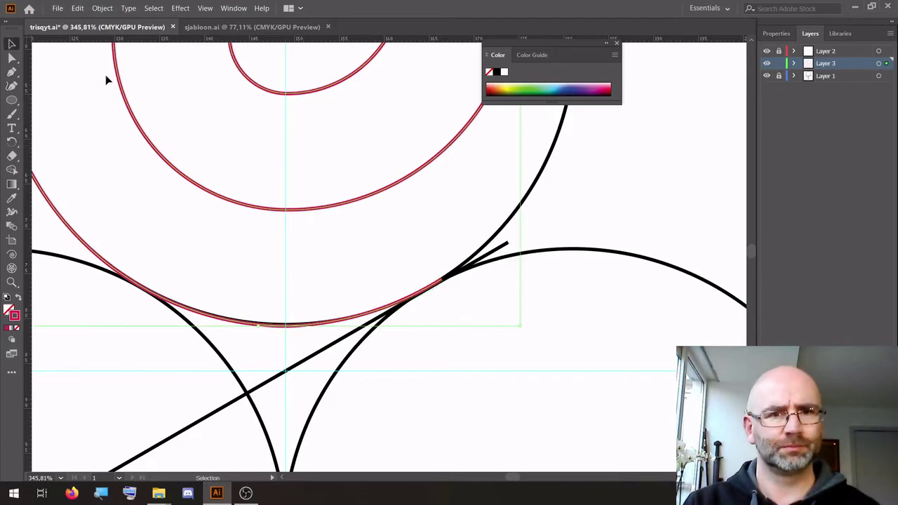
left_click(660, 229)
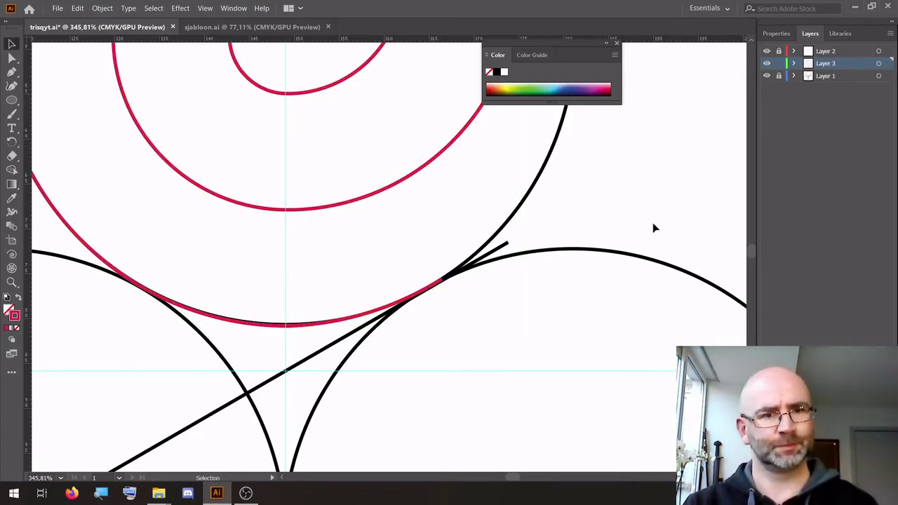
Make a copy of the spiral rotated 120° about the intersection of the guides, placing it in the lower-left circle.
left_click(11, 282)
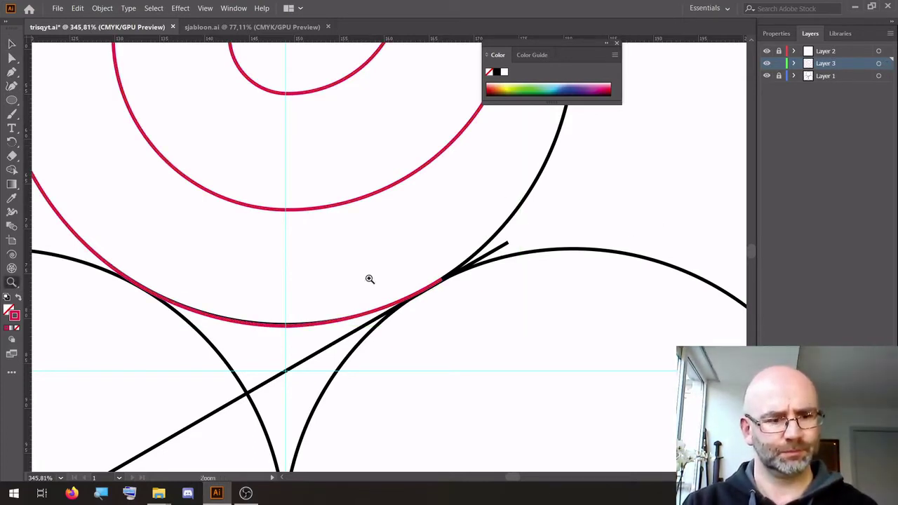
left_click(341, 263, "alt")
left_click(340, 281, "alt")
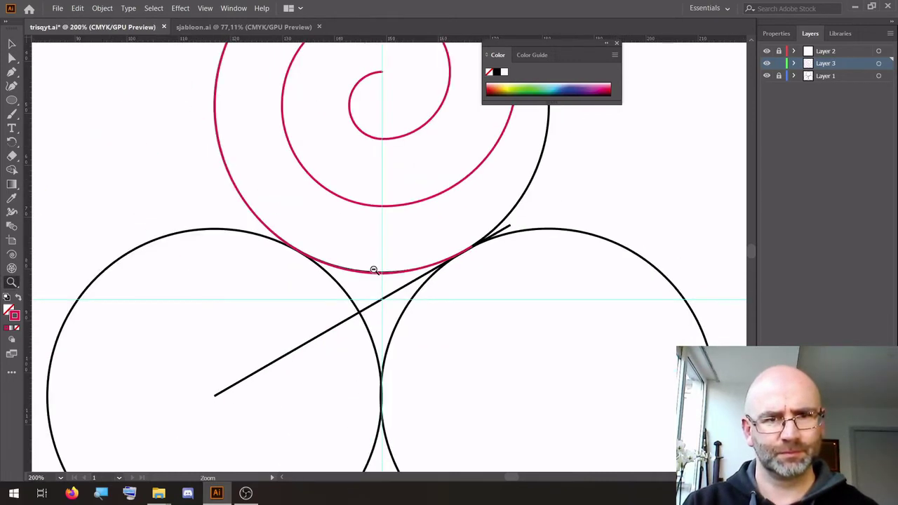
left_click(373, 270, "alt")
left_click(11, 43)
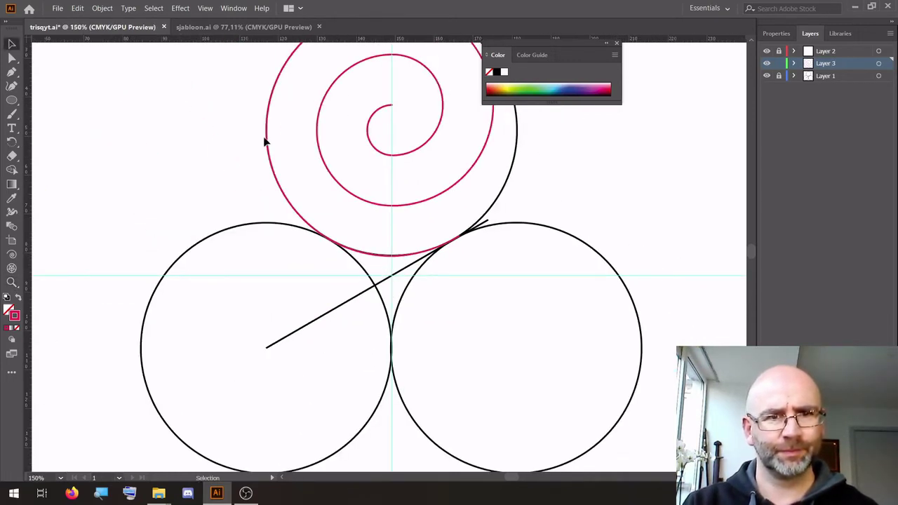
left_click(268, 143)
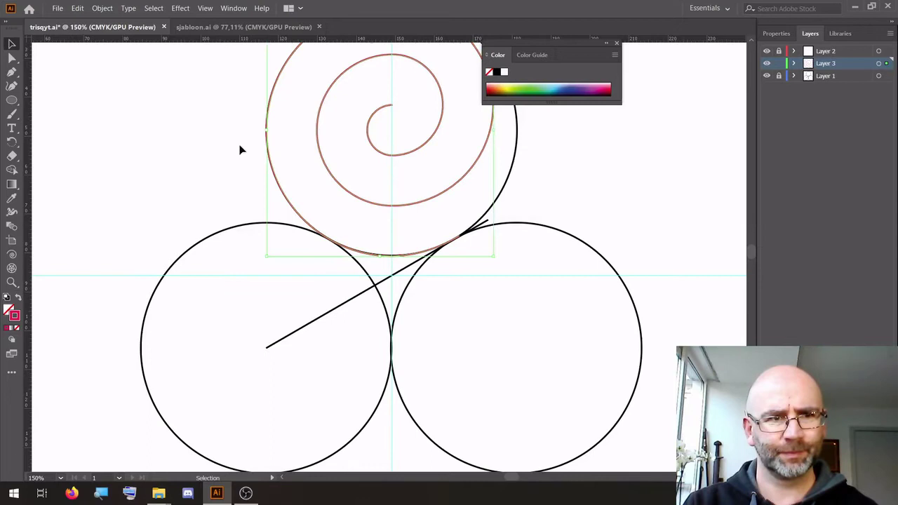
left_click(12, 142)
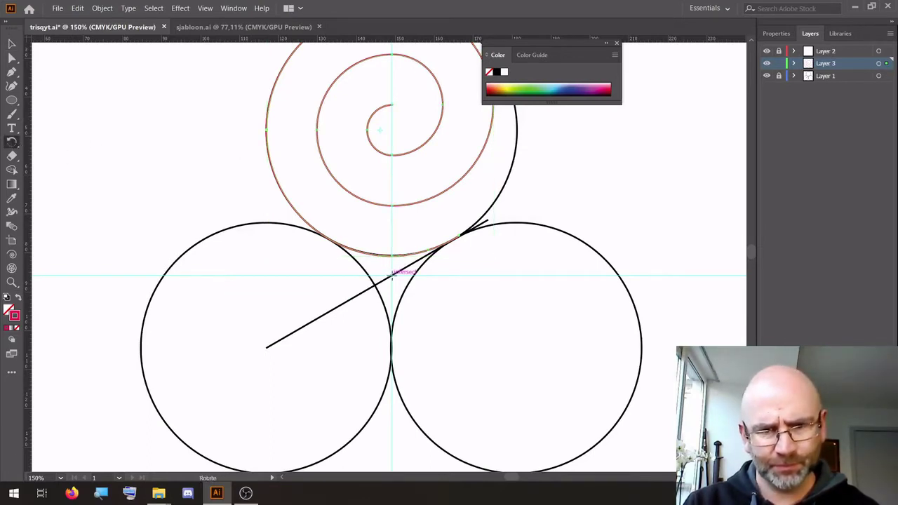
left_click(393, 276, "alt")
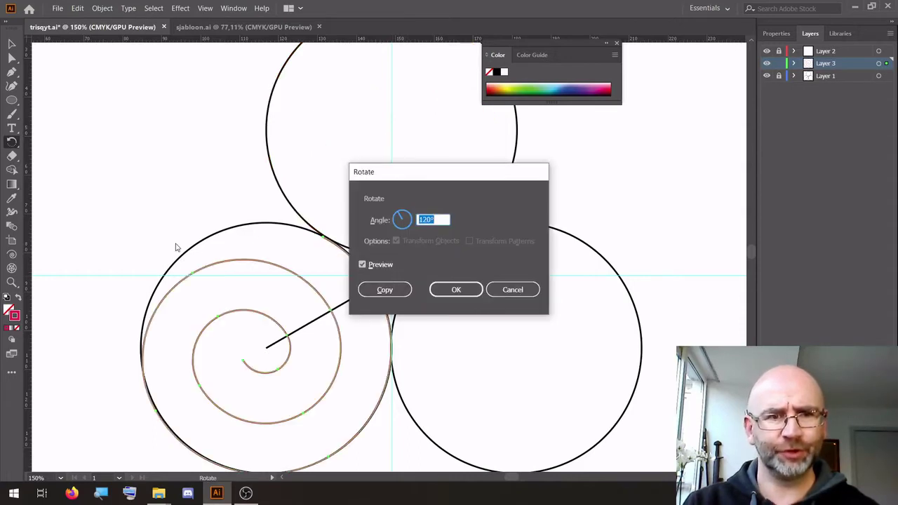
left_click(399, 288)
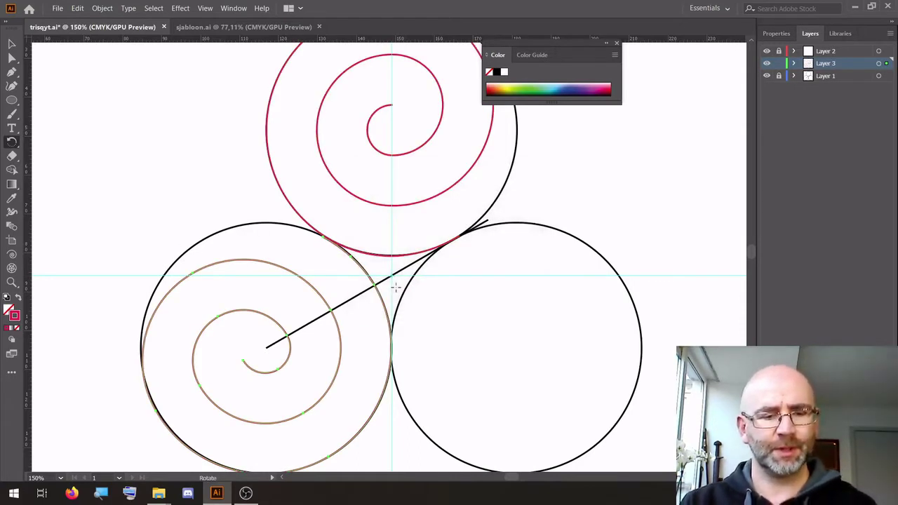
Repeat the rotated copy once more to place a third spiral in the lower-right circle, and deselect it.
key("v")
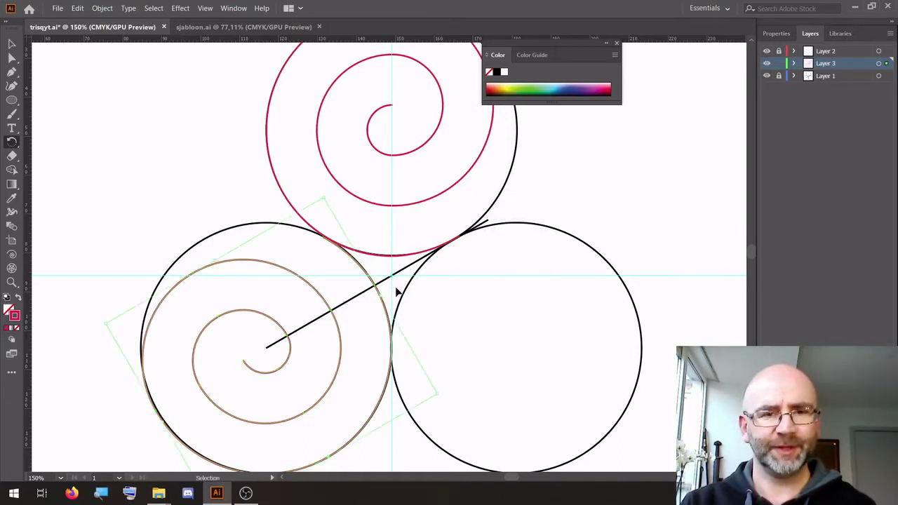
key("r")
key("ctrl+d")
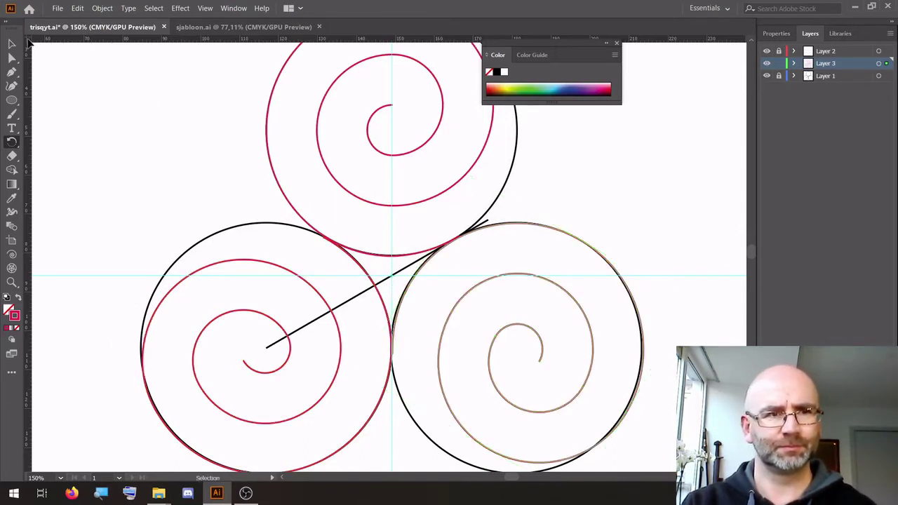
left_click(11, 46)
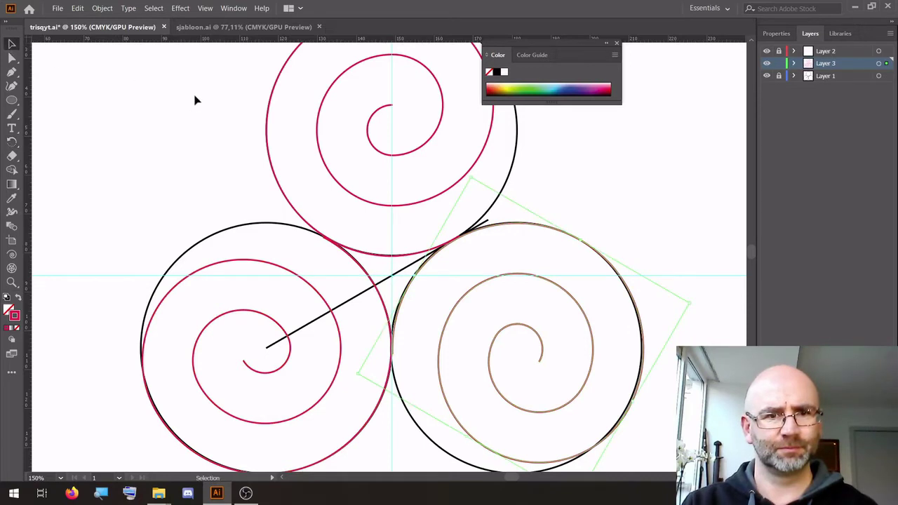
left_click(182, 112)
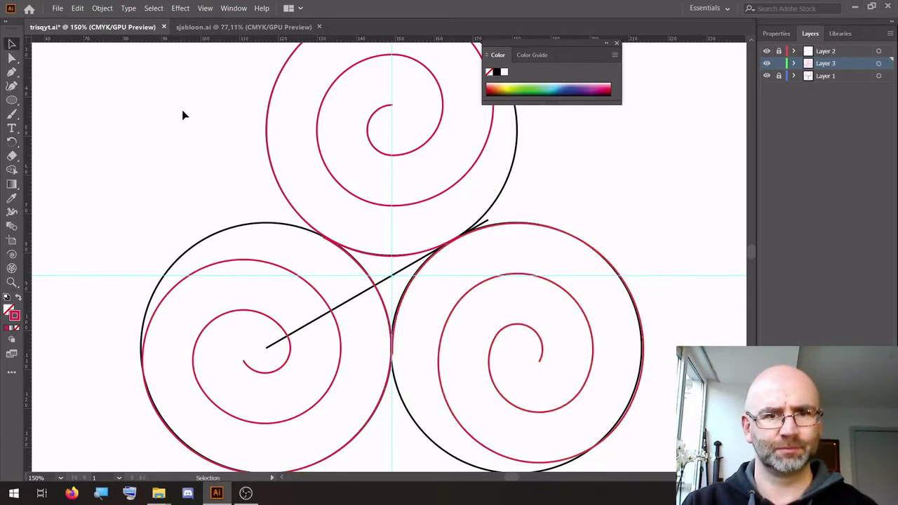
Hide Layer 1 with the black construction circles and lock Layer 3 with the spirals.
left_click(768, 75)
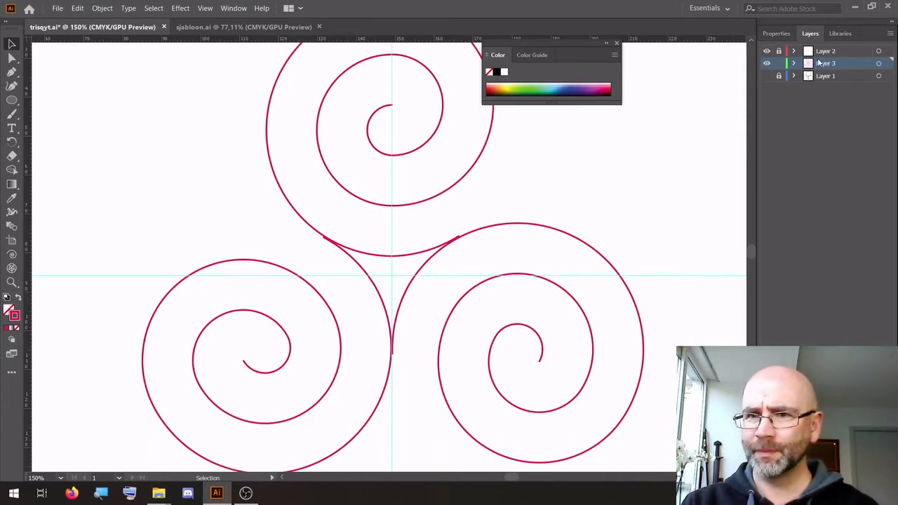
left_click(779, 64)
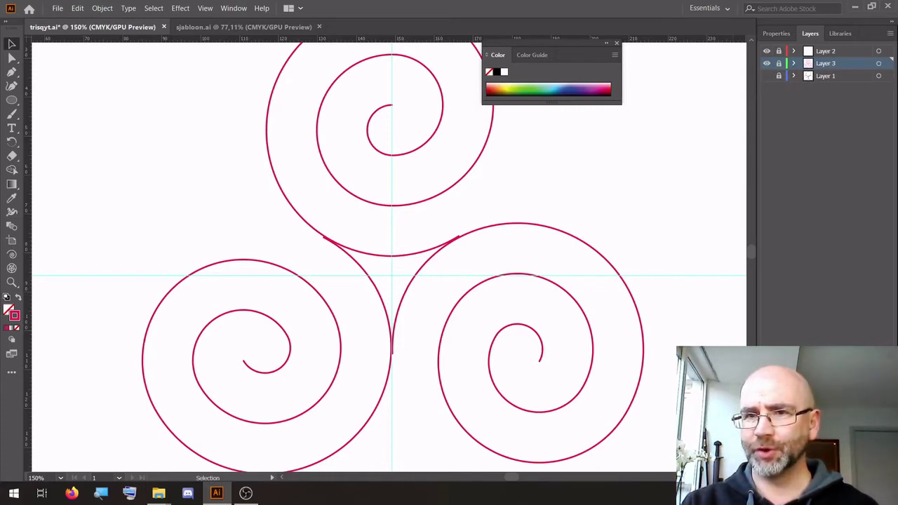
Add a new layer above the spirals and draw on it a circle centred on the guides' intersection that encloses all three spirals.
key("ctrl+l")
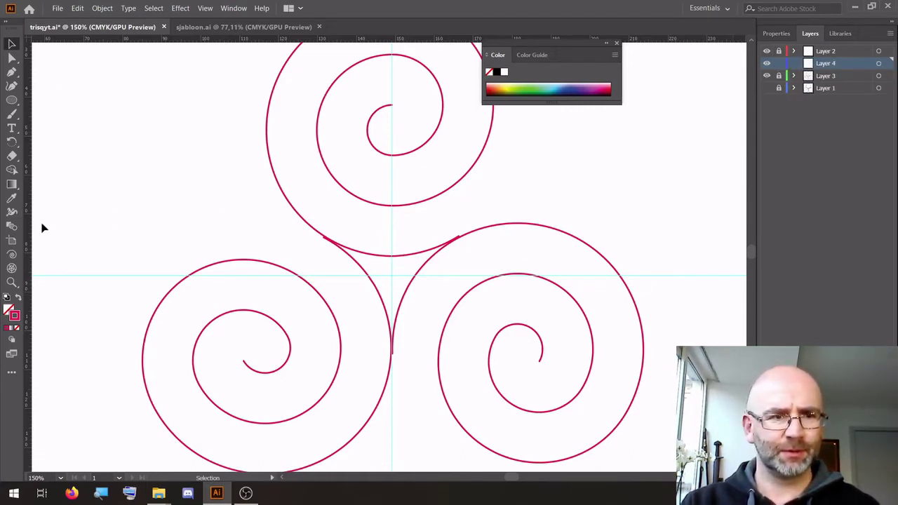
left_click(12, 282)
left_click(409, 227, "alt")
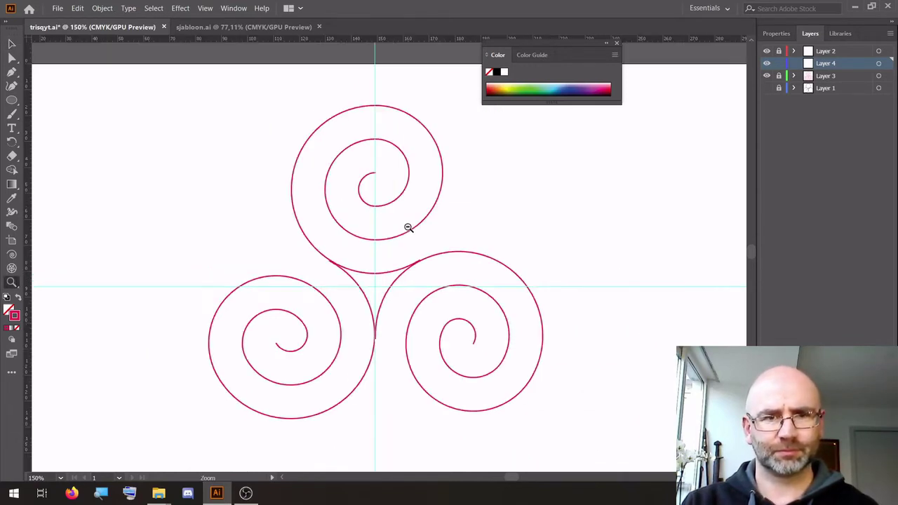
left_click(11, 99)
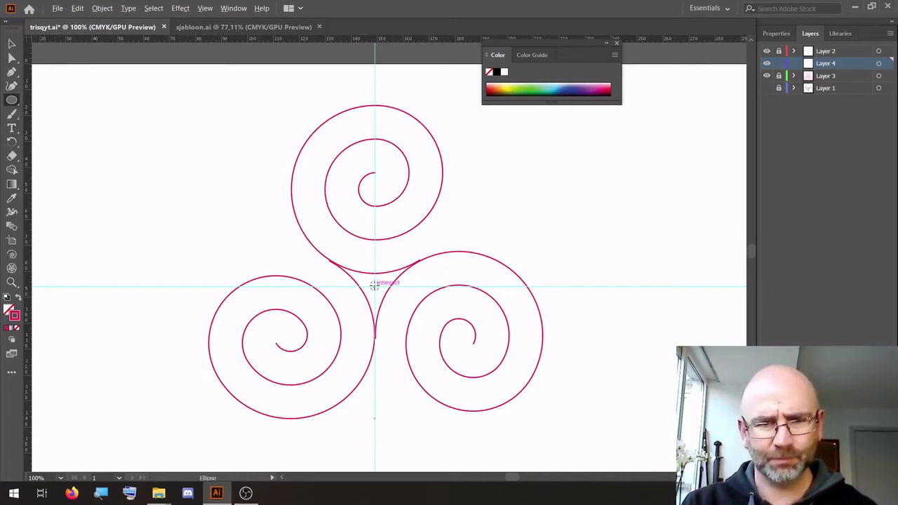
left_click_drag(375, 285, 554, 423)
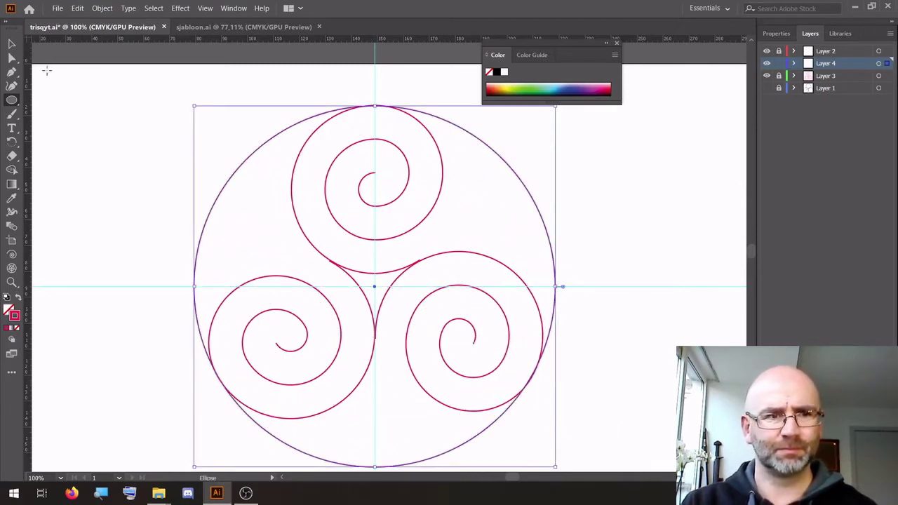
left_click(12, 43)
left_click(70, 121)
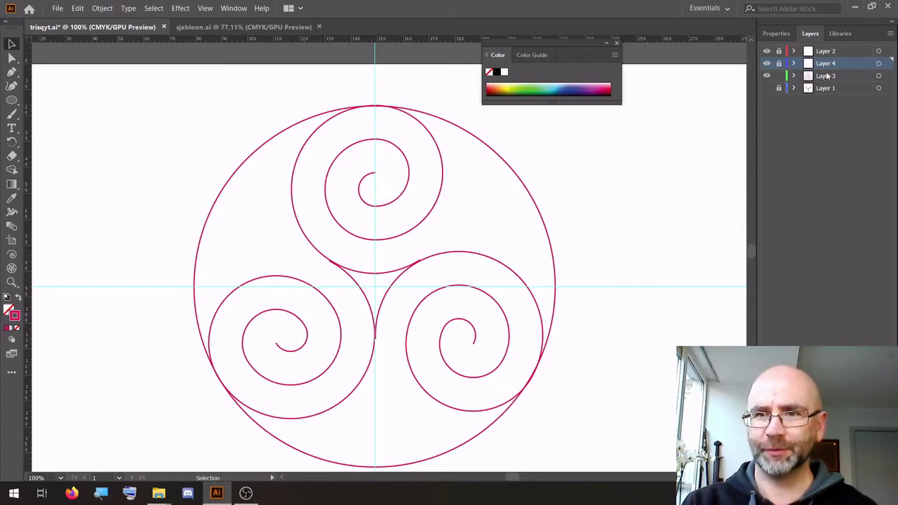
Make Layer 3 active and place a copy of the top spiral outside the large circle, to its left.
left_click(830, 77)
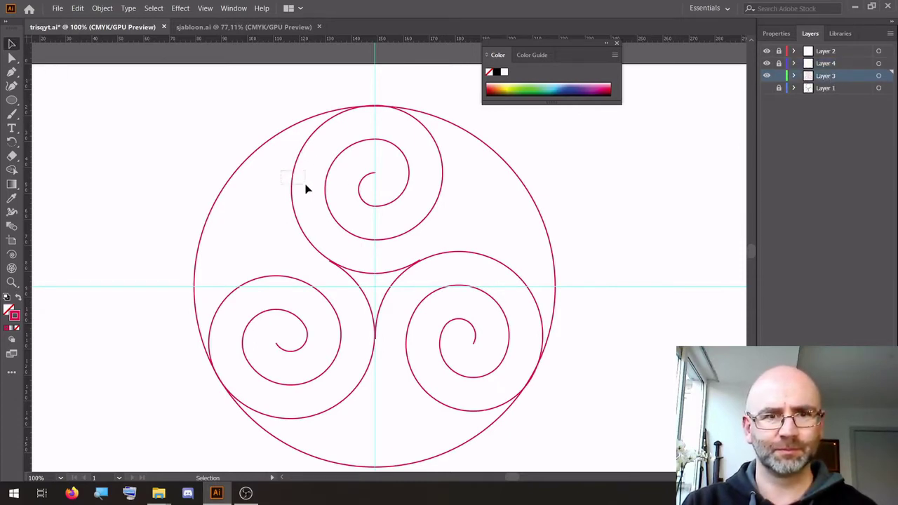
left_click(302, 190)
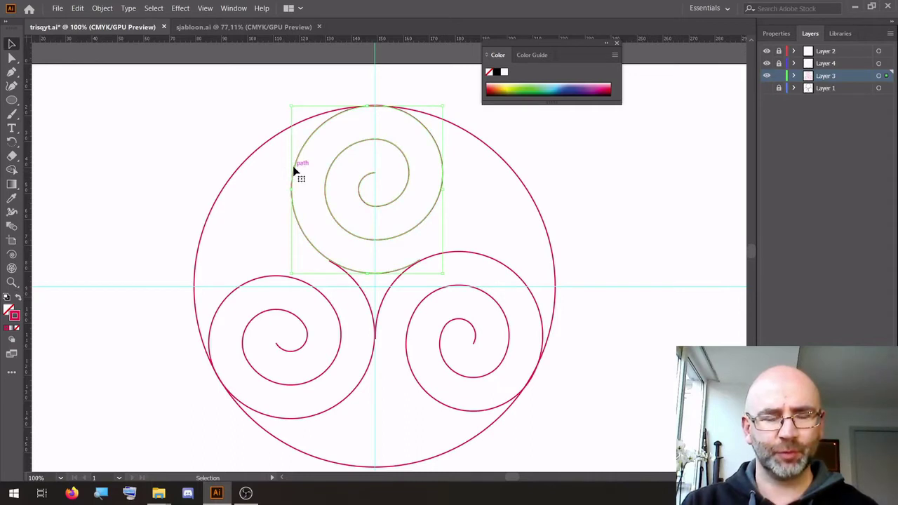
left_click_drag(297, 171, 50, 165)
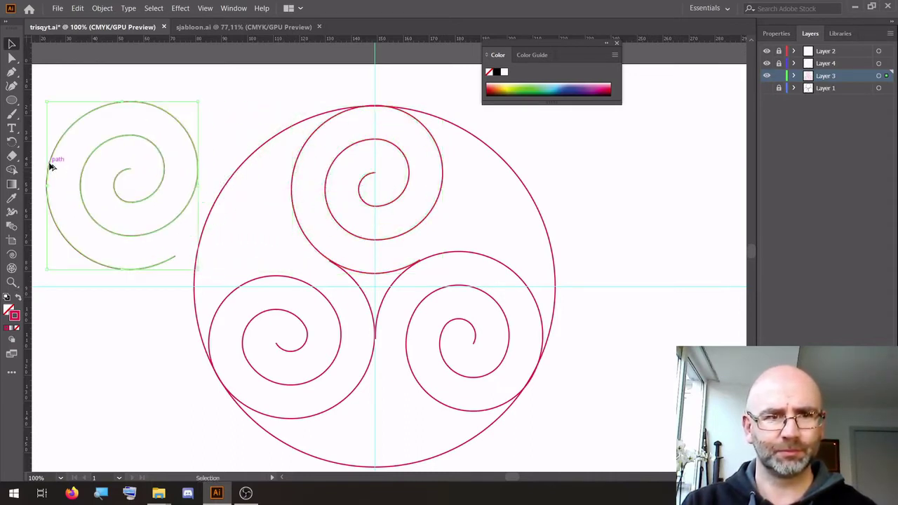
Shorten the copied spiral outside the large circle by deleting its outer anchor points one after another, leaving only the inner turns.
left_click(10, 59)
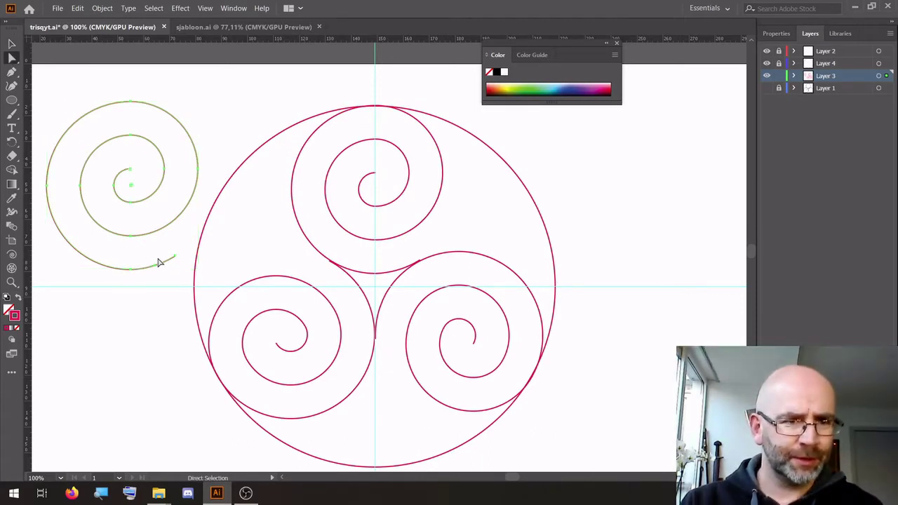
left_click_drag(180, 242, 122, 281)
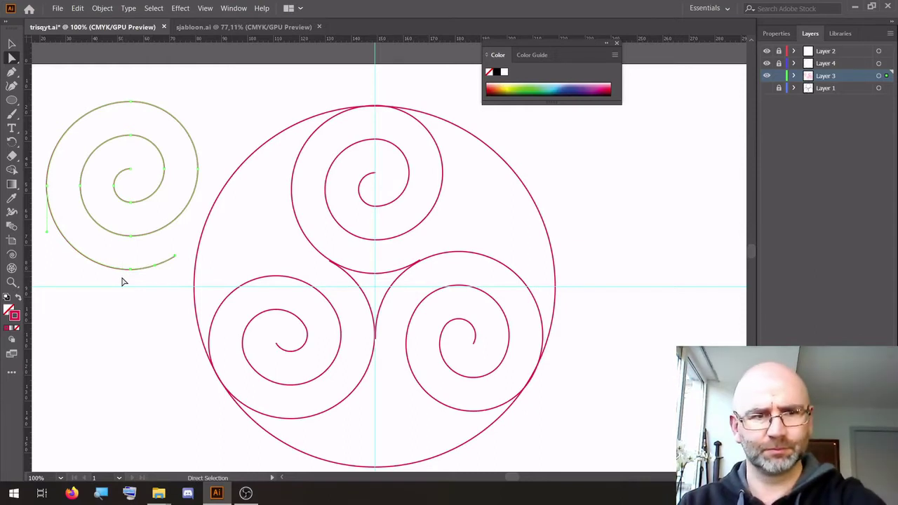
key("Delete")
left_click_drag(44, 174, 58, 194)
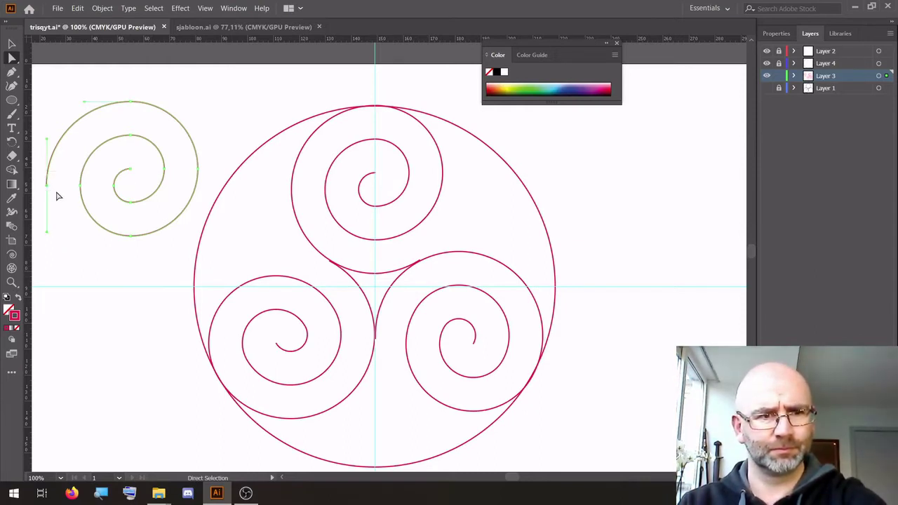
key("Delete")
left_click_drag(119, 91, 155, 122)
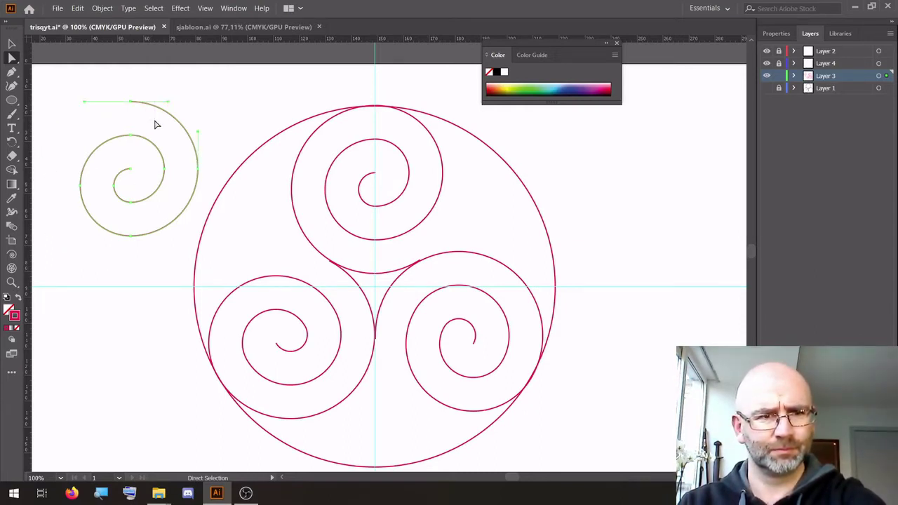
key("Delete")
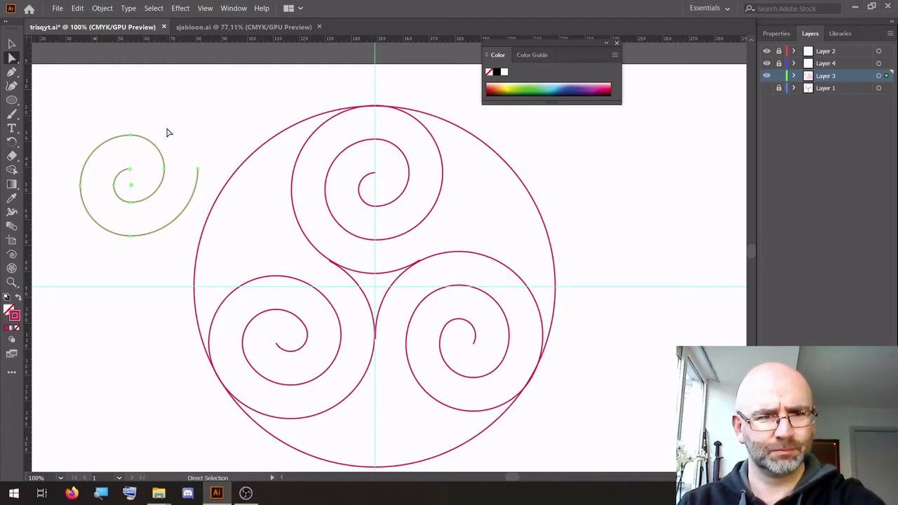
left_click_drag(209, 155, 190, 182)
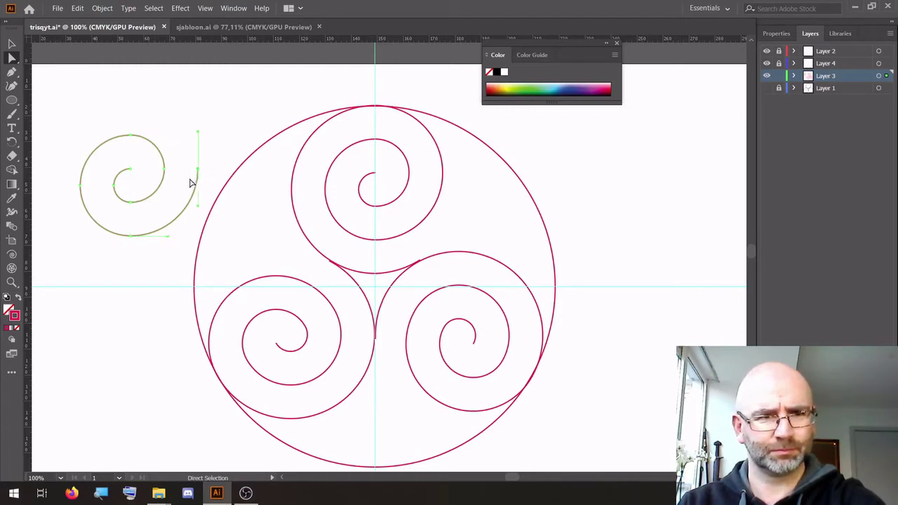
key("Delete")
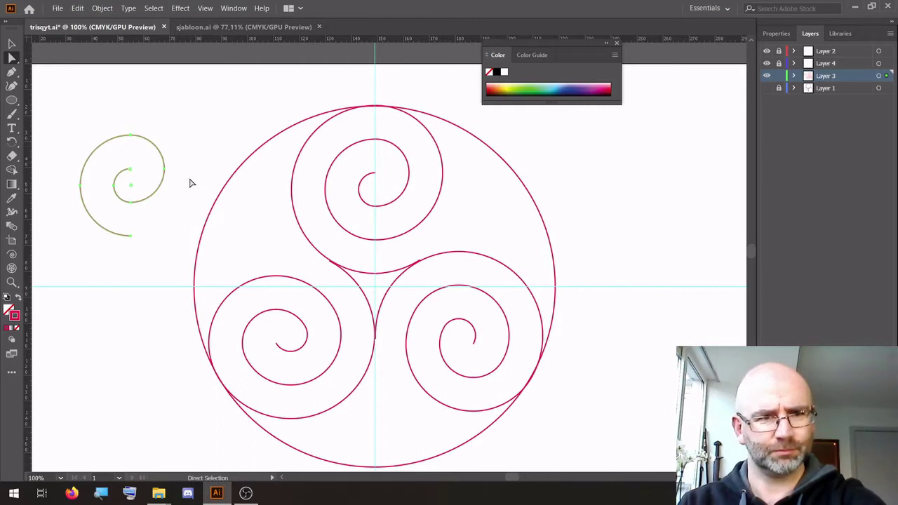
Reflect the shortened spiral across a vertical axis just beside it, without keeping the original.
left_click(11, 44)
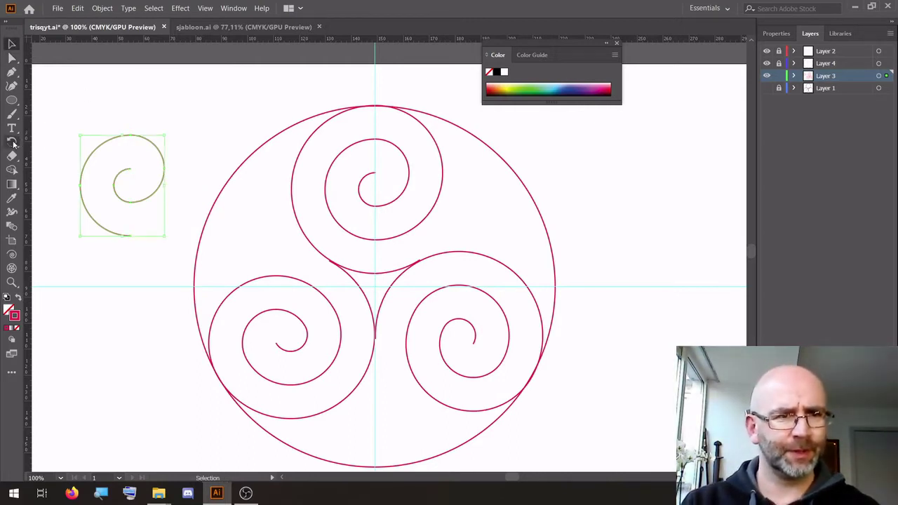
left_click(11, 142)
left_click(51, 170)
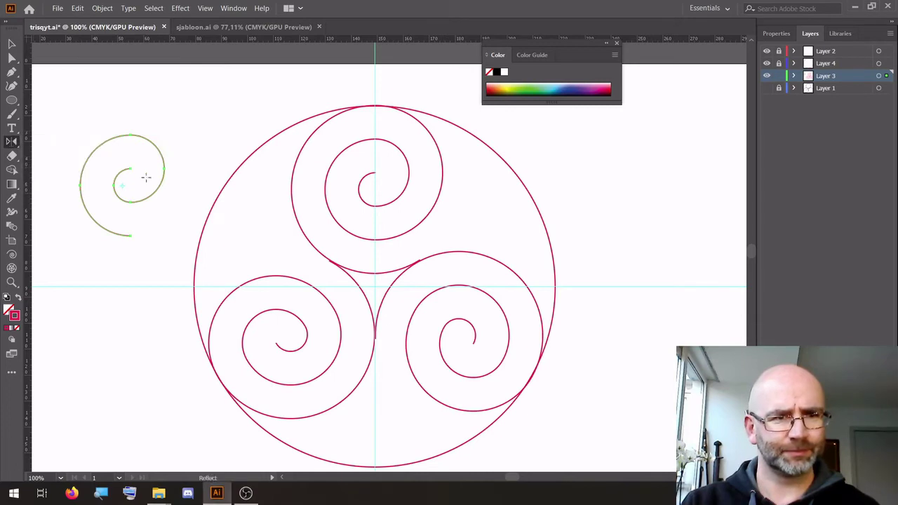
left_click(179, 177, "alt")
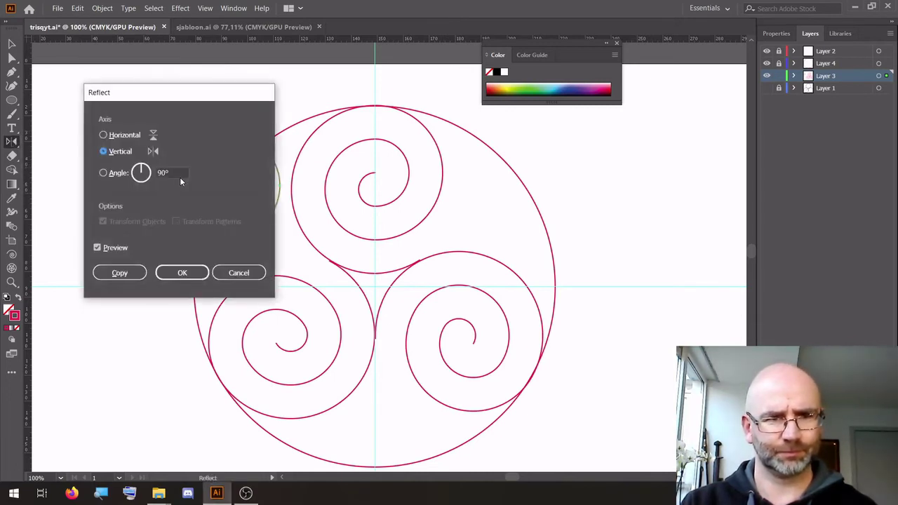
left_click(181, 272)
Nudge the mirrored spiral down until its open end meets the top of the lower-left spiral.
left_click(12, 45)
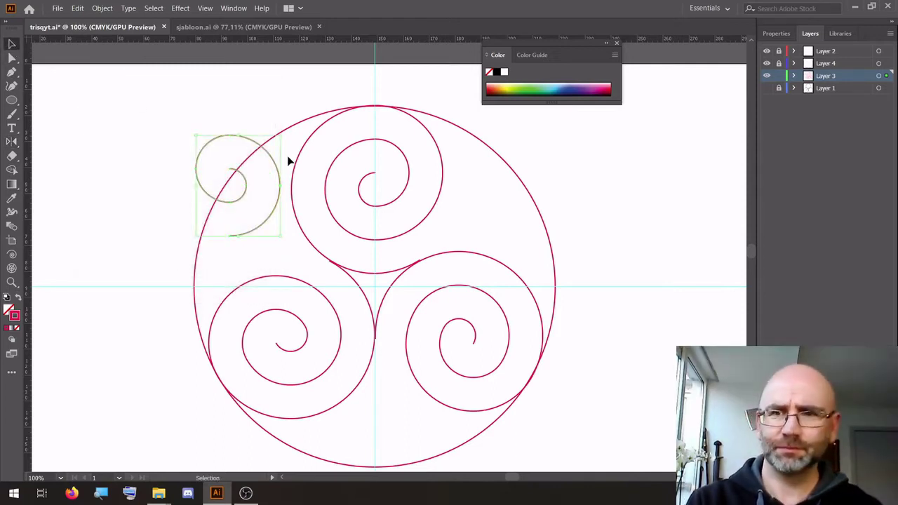
key("Down")
key("Down")
key("Down")
key("Down")
key("Down")
key("Down")
key("Down")
key("Down")
key("Down")
key("Down")
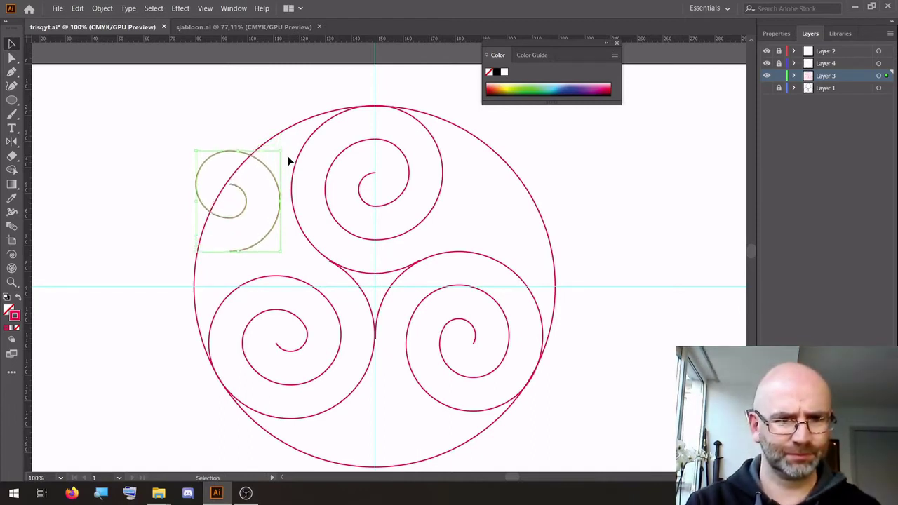
key("Down")
key("Down")
key("Down")
key("Down")
key("Down")
key("Down")
key("Down")
key("Down")
key("Down")
key("Down")
key("Down")
key("Down")
key("Down")
key("Down")
key("Down")
key("Down")
key("Down")
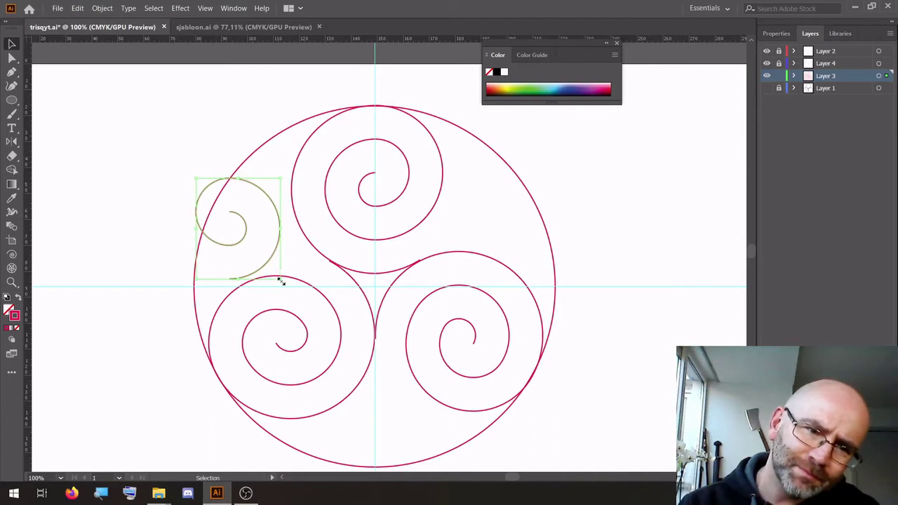
Rotate the small spiral slightly counterclockwise and nudge it left so its open end follows the lower-left spiral's curve.
mouse_move(280, 281)
left_mouse_down()
mouse_move(292, 267)
mouse_move(288, 275)
left_mouse_up()
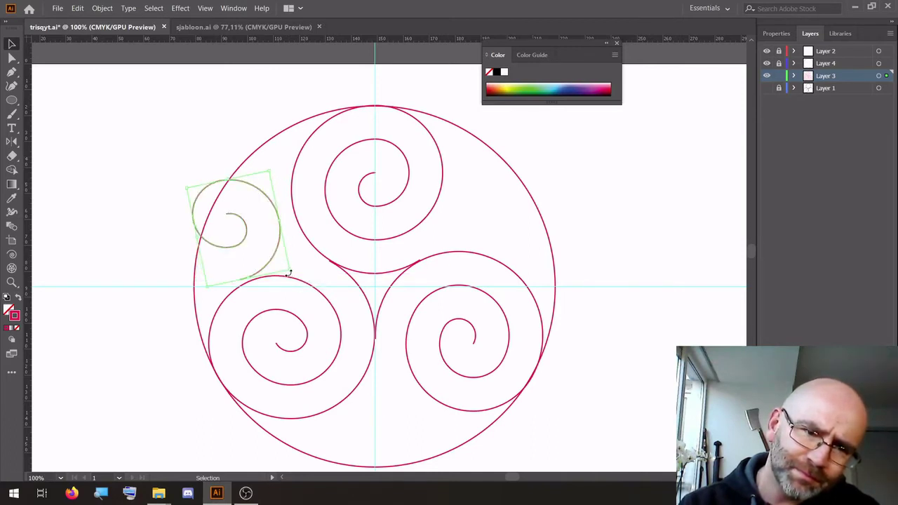
left_click_drag(288, 273, 288, 273)
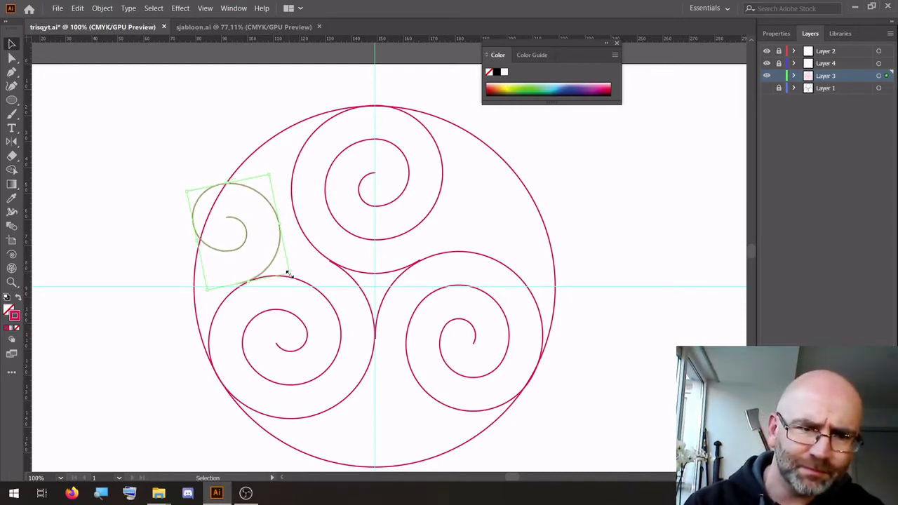
left_click_drag(294, 273, 296, 273)
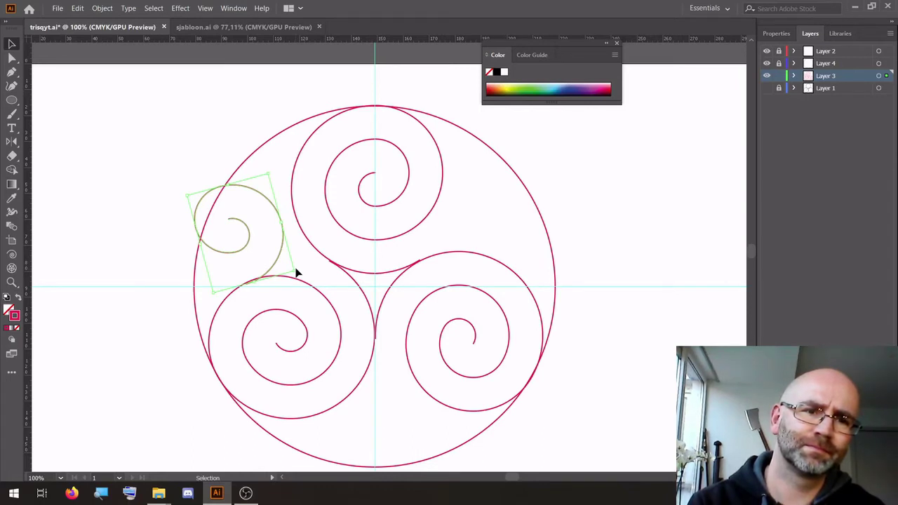
key("Left")
key("Left")
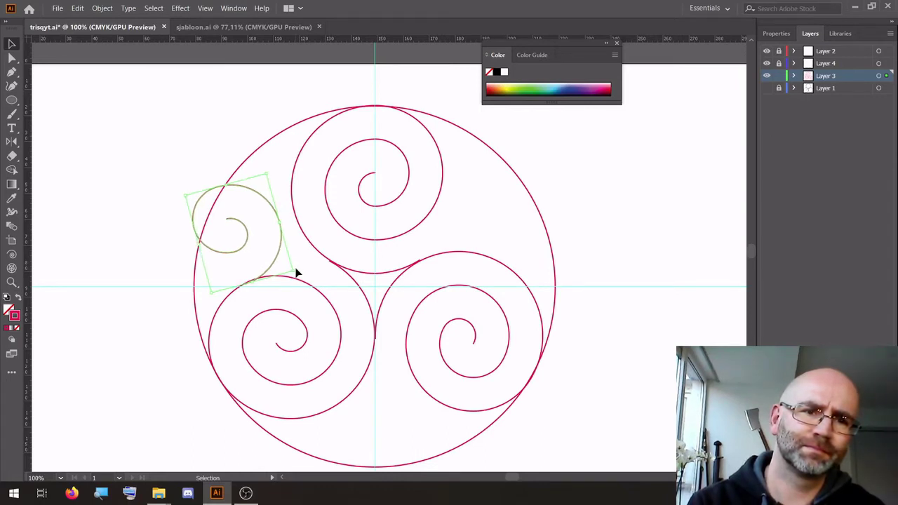
key("Left")
key("Left")
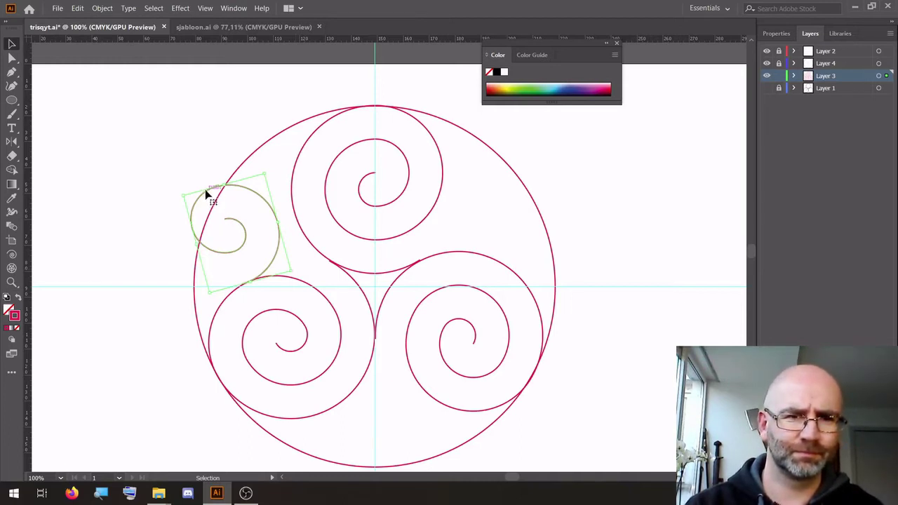
Move the small spiral outside the large circle and delete the anchor point at its outer end.
left_click_drag(206, 195, 112, 122)
key("a")
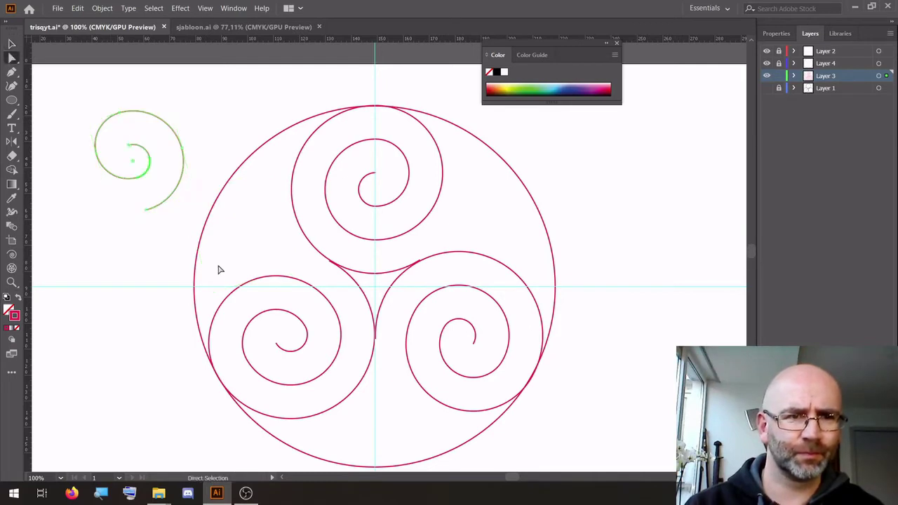
left_click_drag(136, 219, 169, 209)
key("Delete")
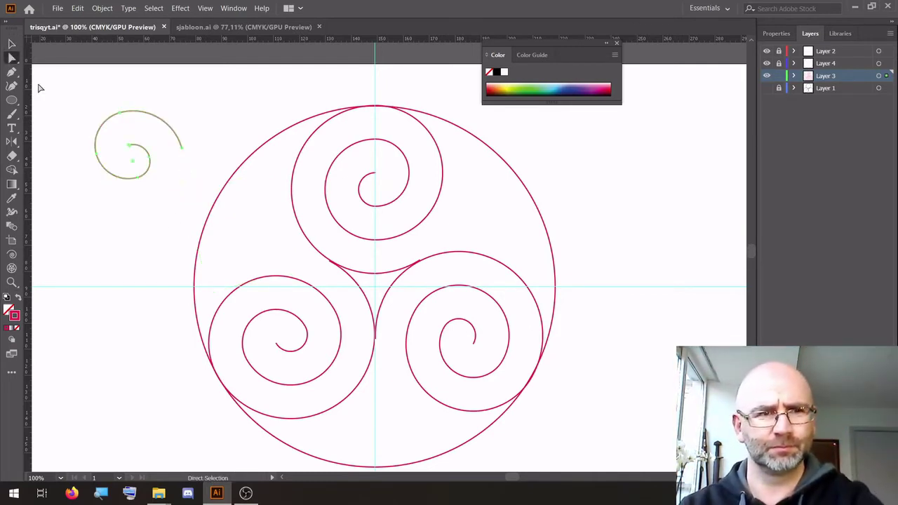
key("v")
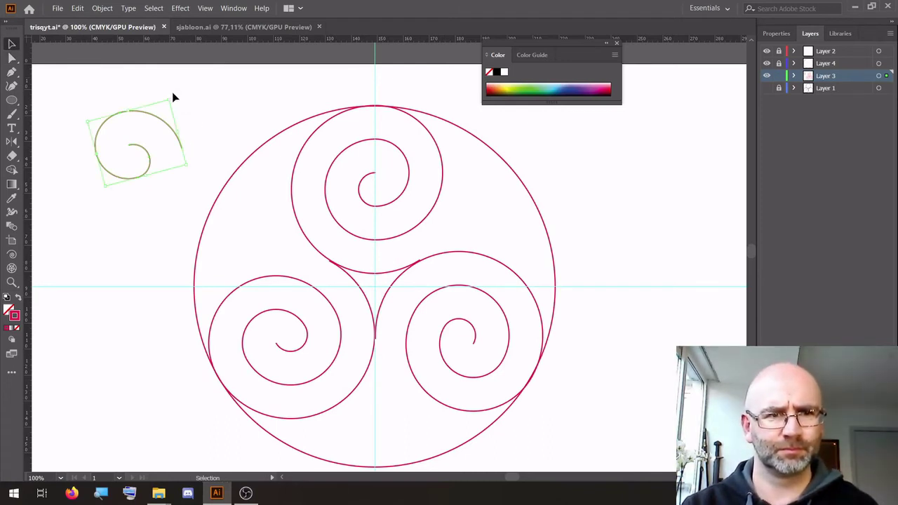
Fit the trimmed spiral between the large circle and the lower-left spiral, rotating it so its end flows into that spiral, and deselect it.
left_click_drag(171, 93, 275, 236)
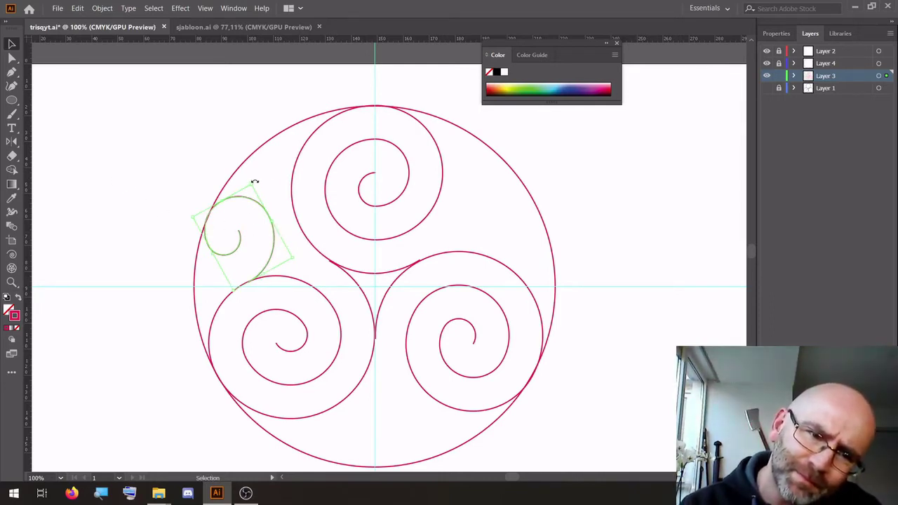
left_click_drag(255, 181, 256, 184)
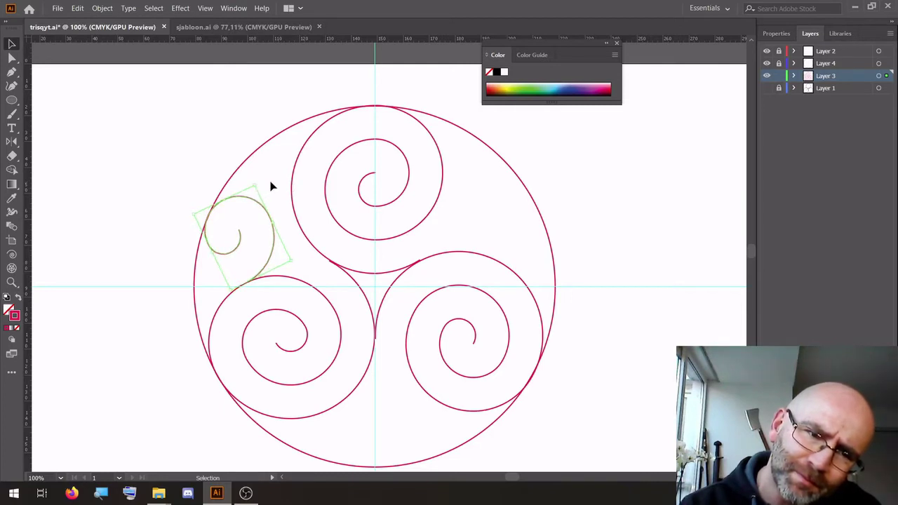
left_click(272, 186)
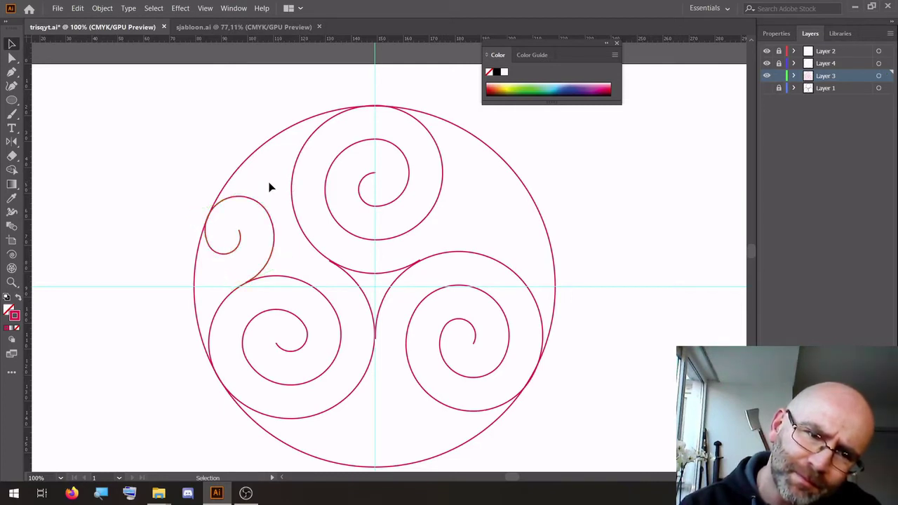
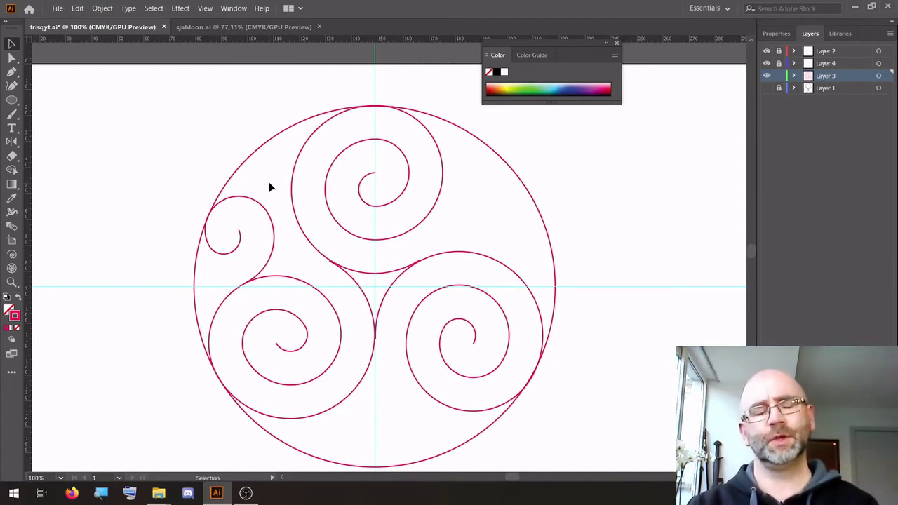
Create a copy of the small spiral rotated 120° about the centre of the large circle.
left_click(249, 214)
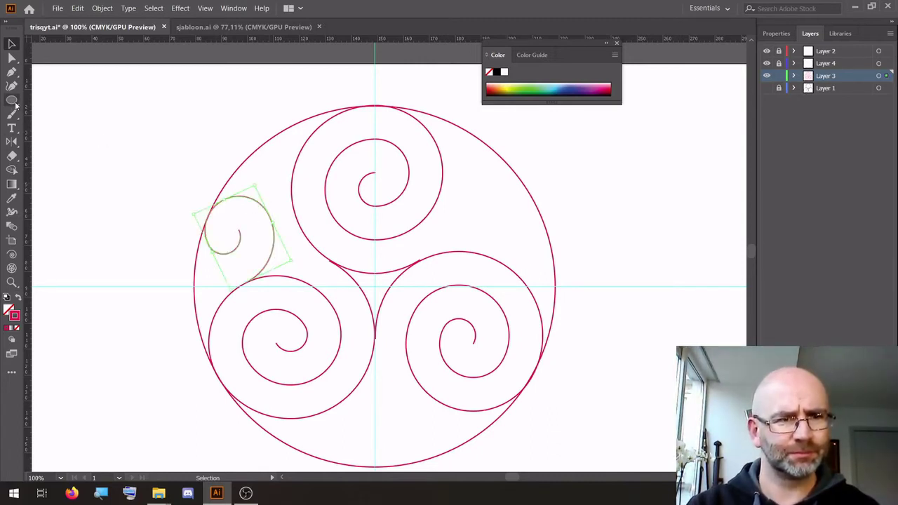
left_click_drag(12, 141, 60, 141)
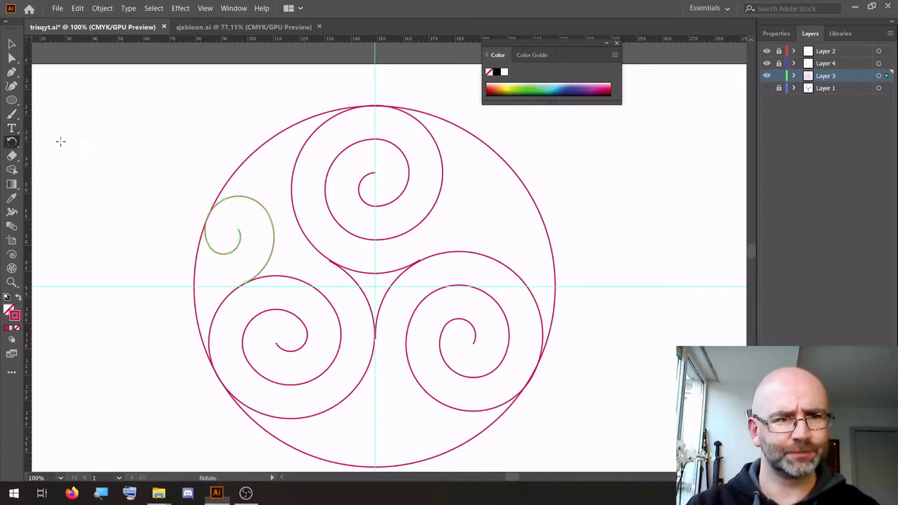
left_click(373, 285)
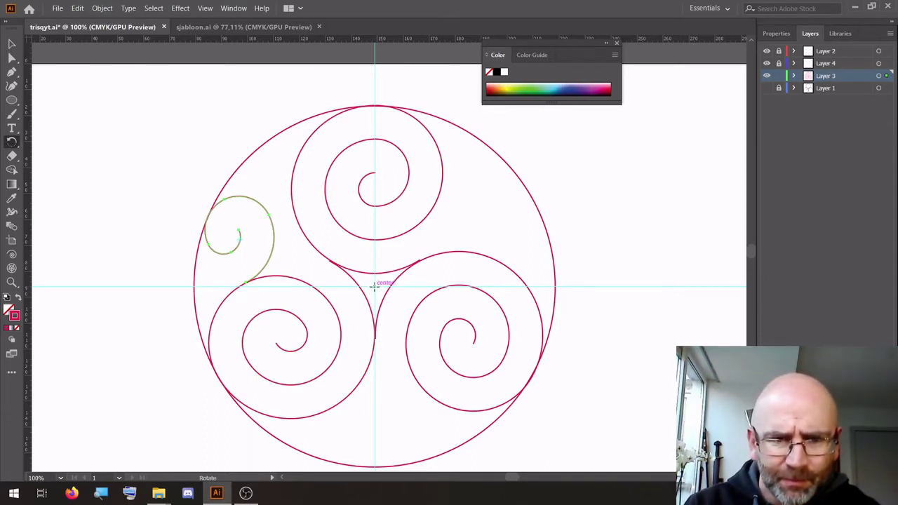
left_click(375, 285, "alt")
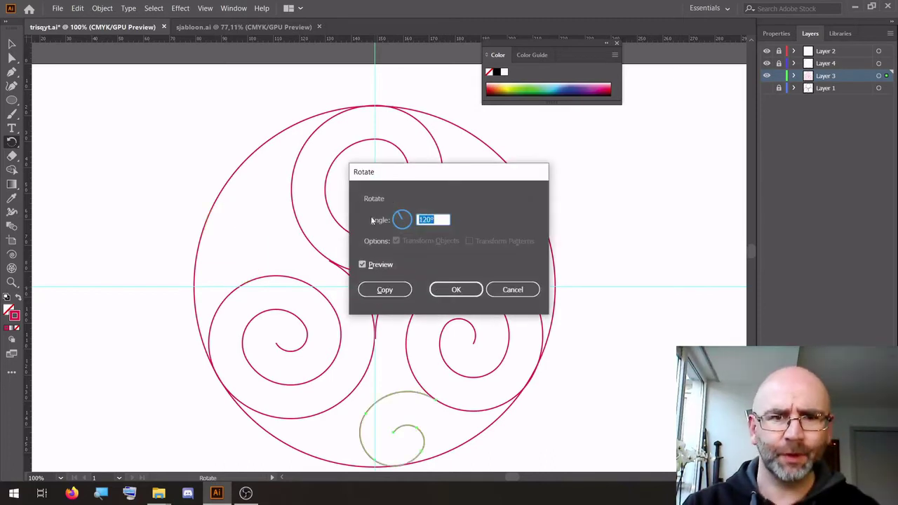
left_click(384, 290)
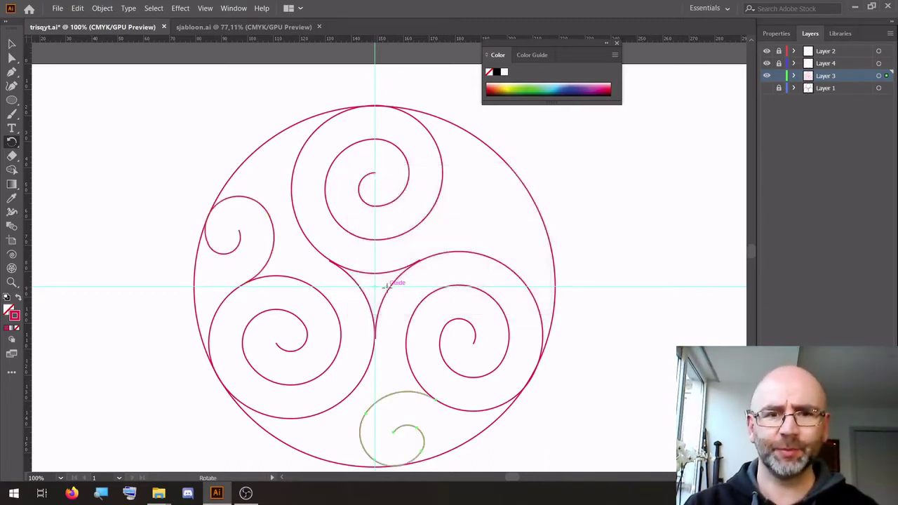
Repeat the rotated copy to place a third small spiral in the upper-right gap, and deselect it.
key("v")
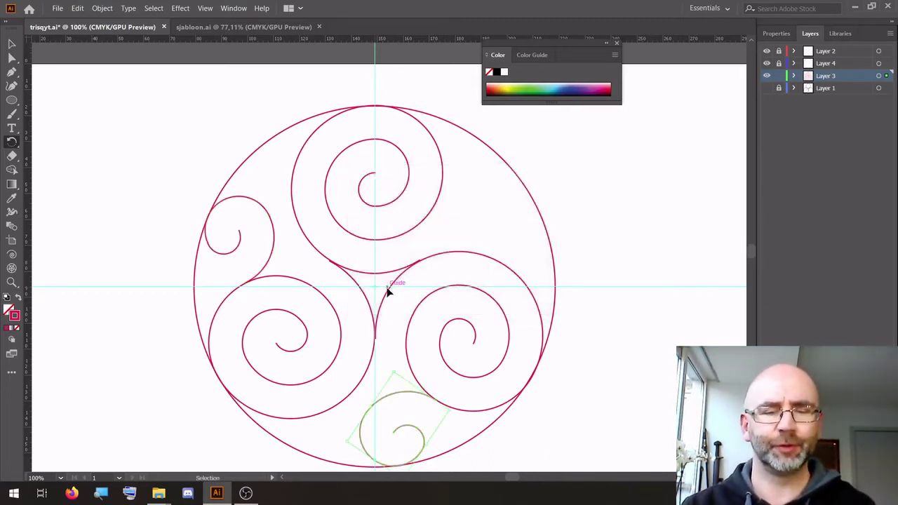
key("r")
key("ctrl+d")
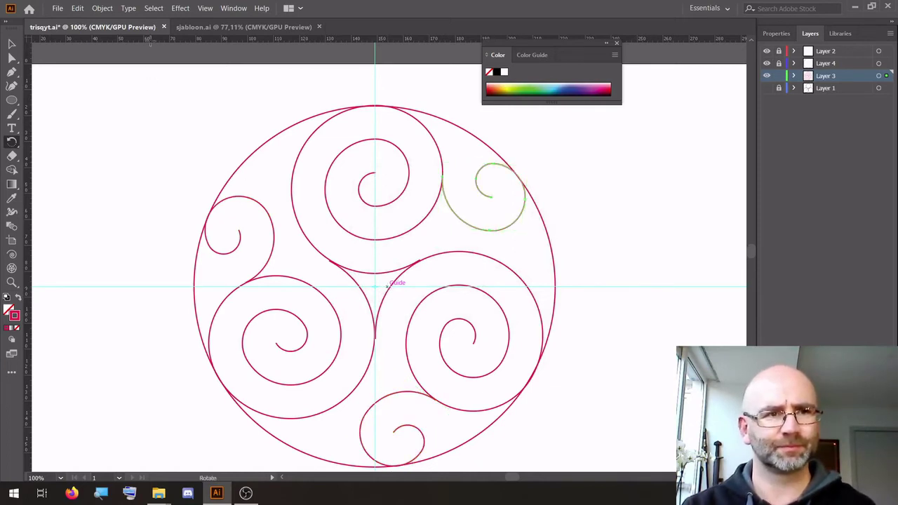
left_click(12, 44)
left_click(125, 87)
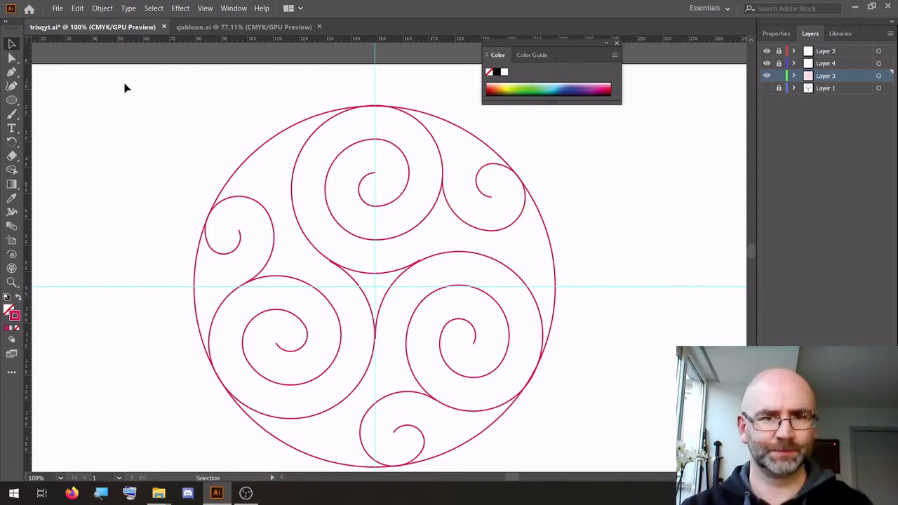
Give all the spirals round stroke caps and a stroke weight of 8 pt.
key("ctrl+a")
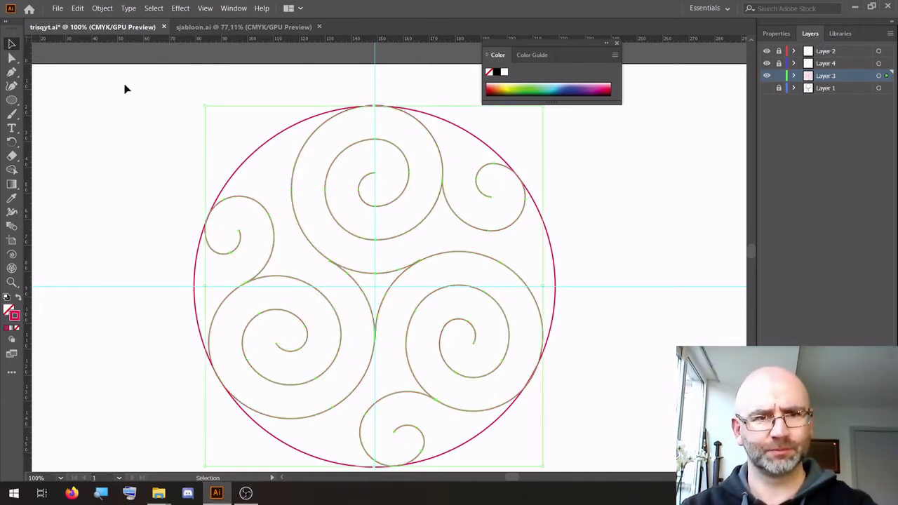
left_click(778, 33)
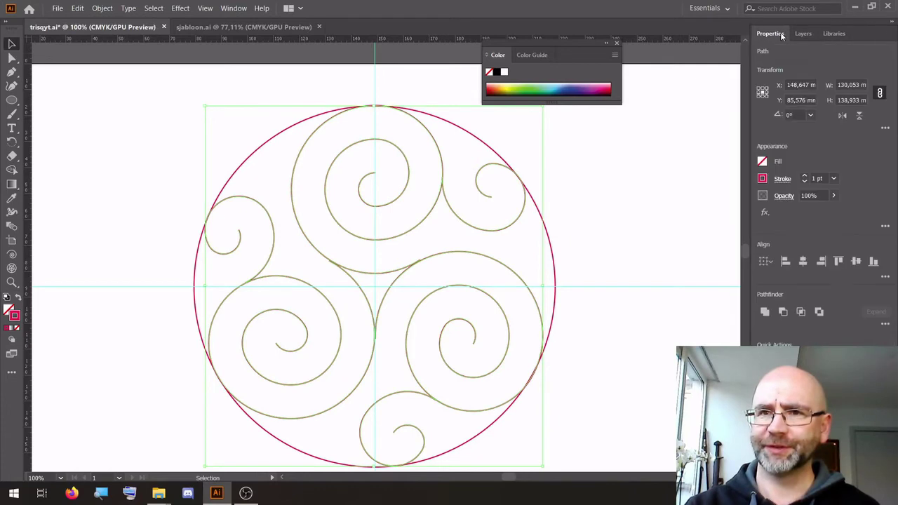
left_click(791, 181)
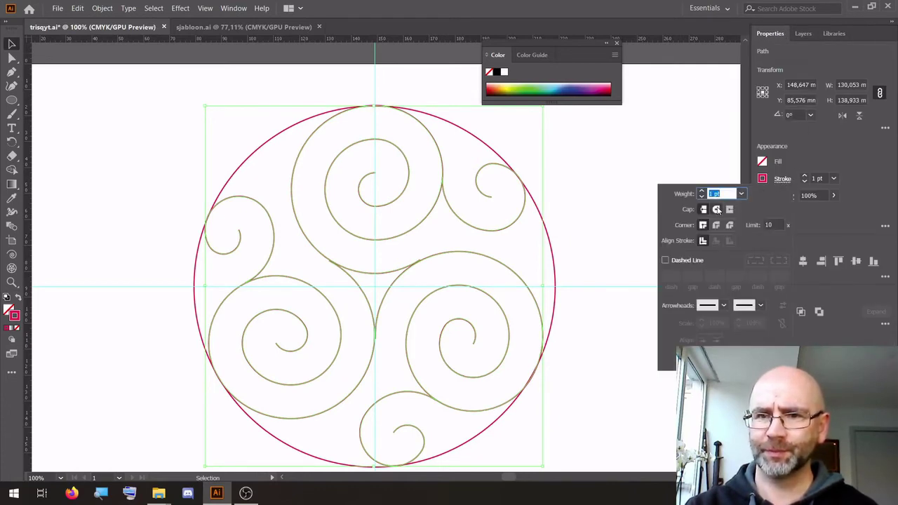
left_click(716, 210)
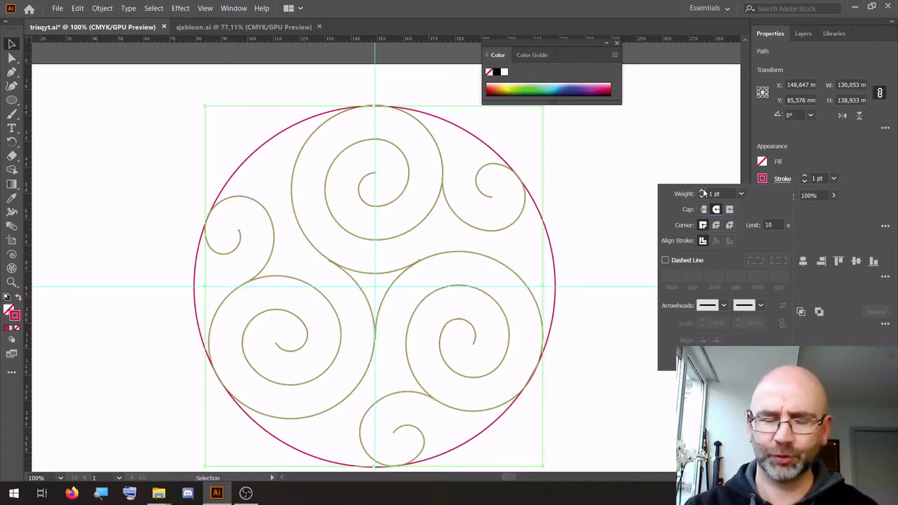
type("8")
key("Return")
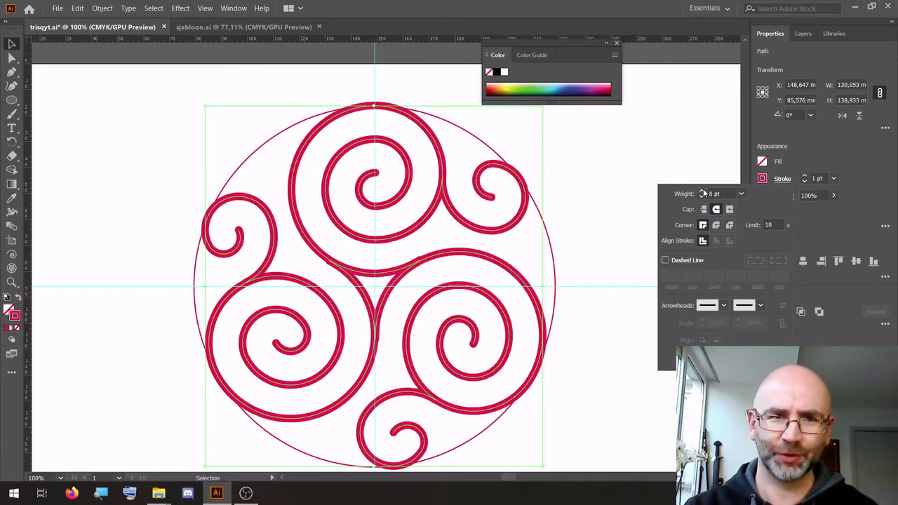
Increase the stroke weight of all the spirals to 15 pt and deselect them.
left_click(703, 191)
left_click(703, 191)
left_click(703, 191)
left_click(704, 191)
left_click(704, 191)
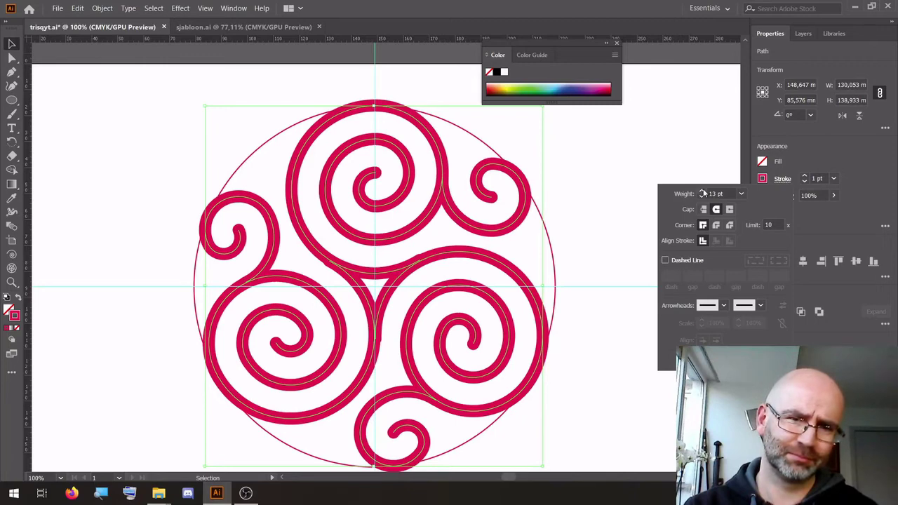
left_click(704, 191)
left_click(703, 191)
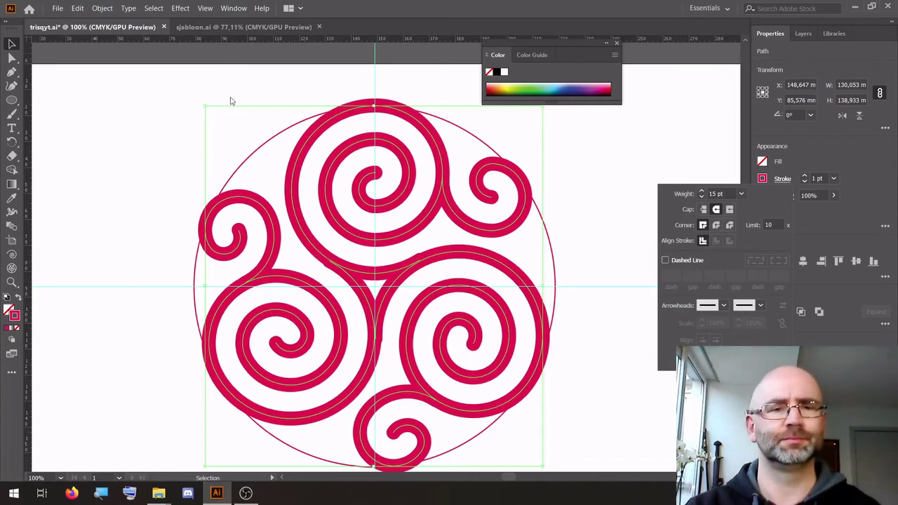
left_click(10, 43)
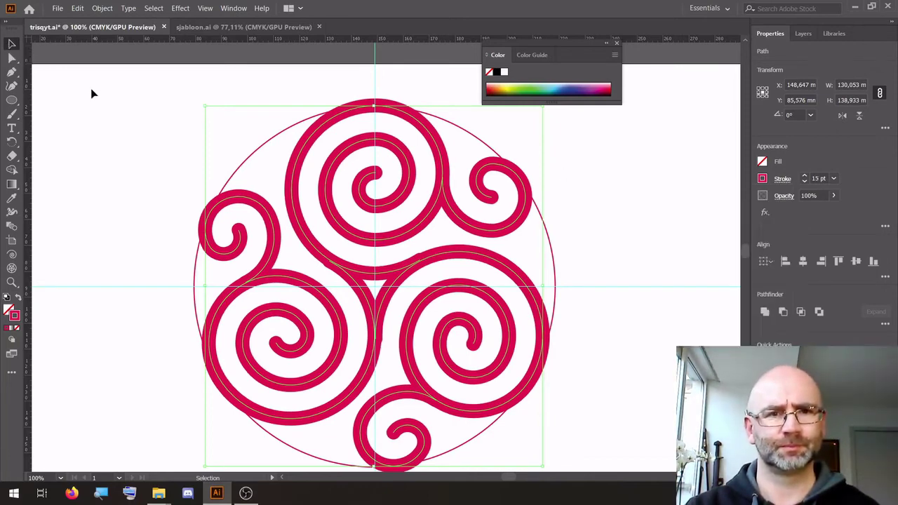
left_click(95, 102)
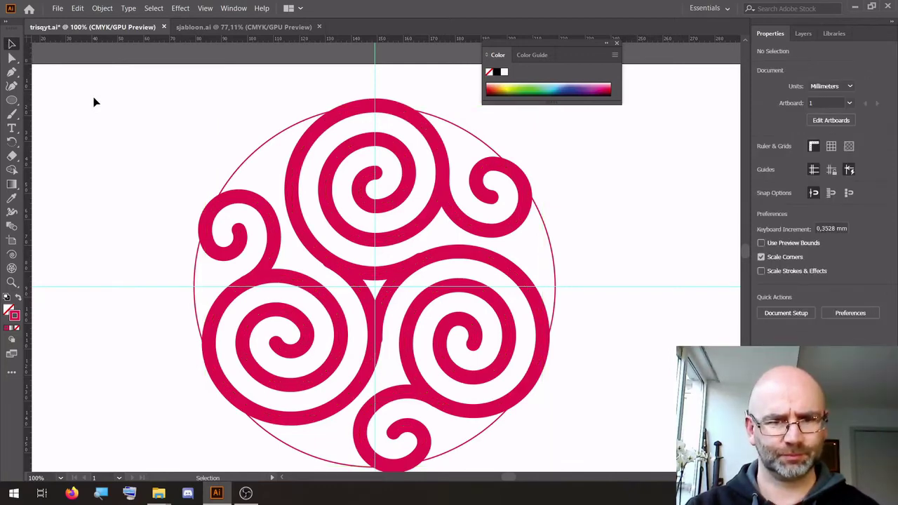
Outline the strokes of all the spirals, unite them into a single shape and deselect it.
key("a")
key("ctrl+a")
key("v")
left_click(103, 8)
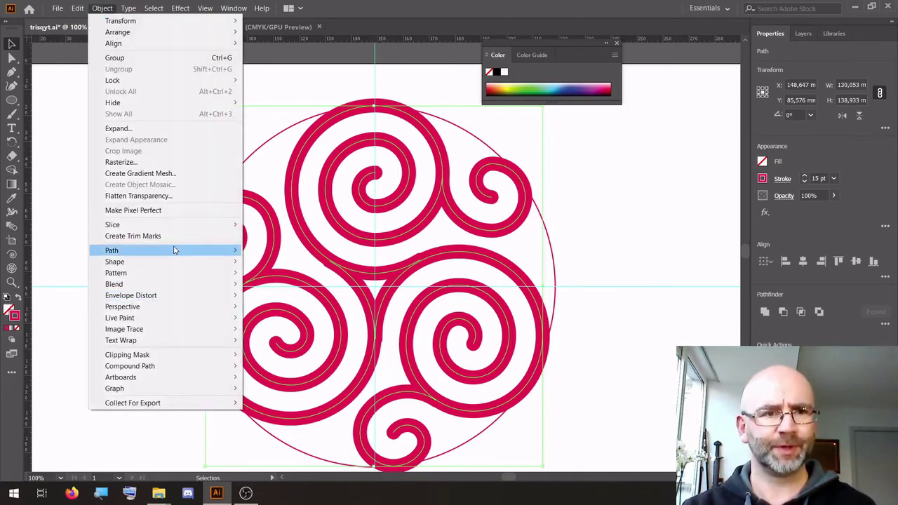
mouse_move(174, 251)
left_click(281, 276)
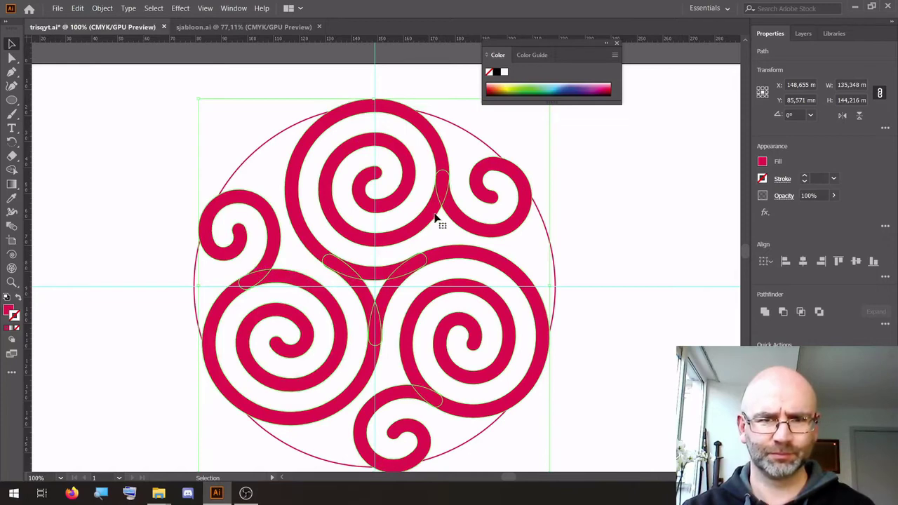
left_click(768, 313)
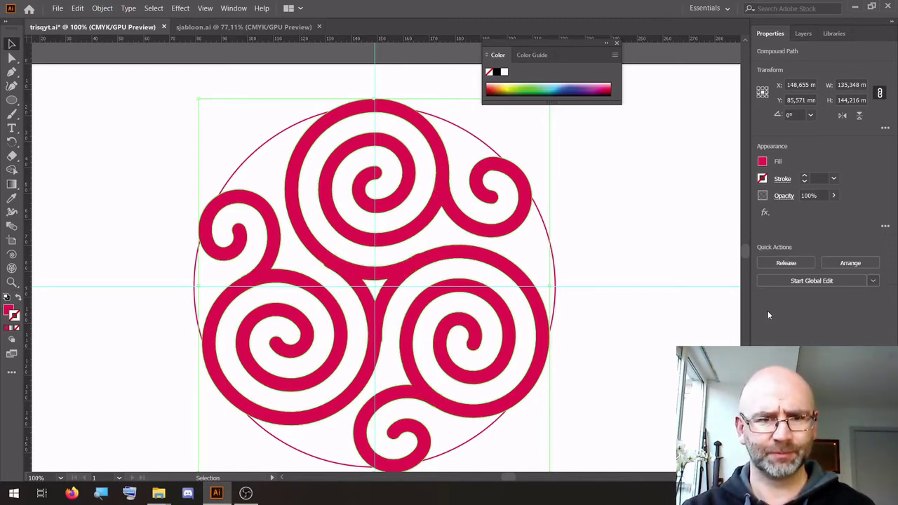
left_click(630, 251)
Smooth the bump on the outer edge where the top spiral joins the lower-left spiral by removing its extra anchor points.
left_click(12, 282)
left_click_drag(301, 229, 487, 335)
left_click_drag(344, 184, 466, 271)
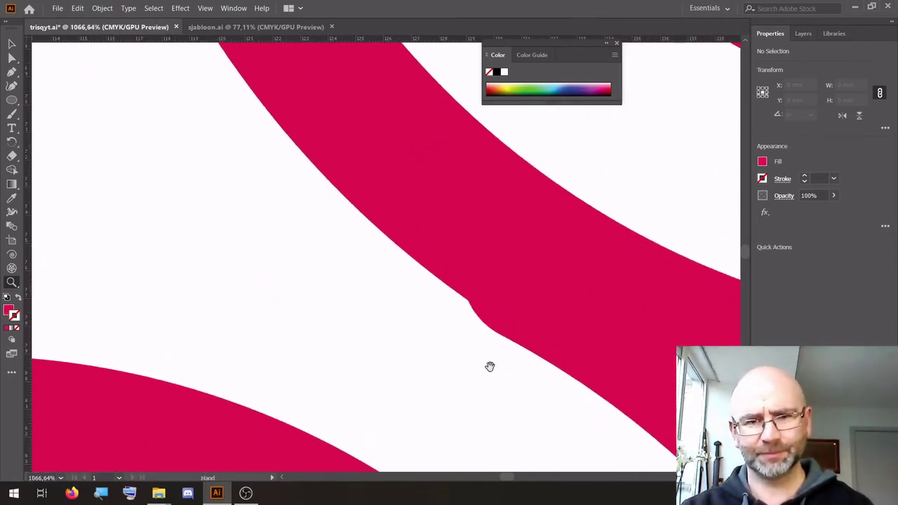
left_click_drag(490, 365, 311, 267)
key("a")
left_click(445, 306)
key("plus")
key("a")
Delete the anchor points forming the bump where the two lower spirals join below the centre, and deselect the shape.
scroll(448, 307, "right", 10)
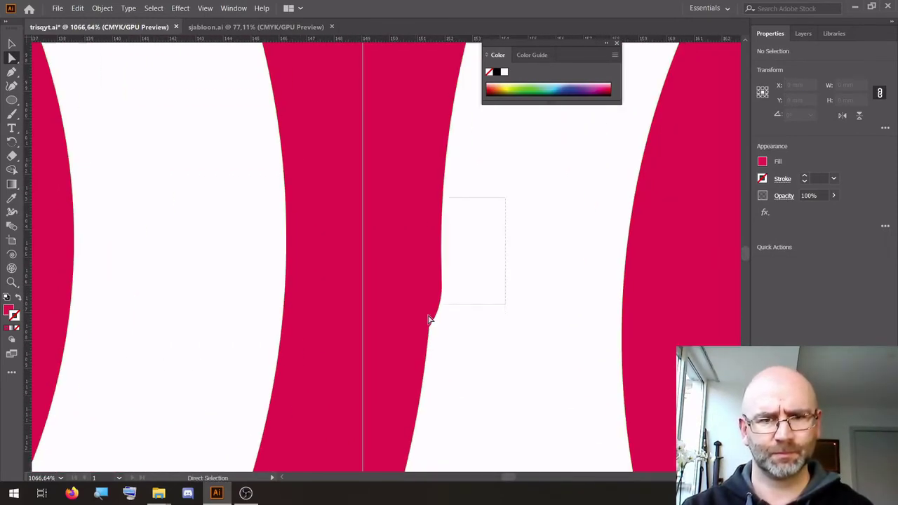
left_click(429, 320)
key("Delete")
left_click(481, 278)
scroll(480, 278, "up", 10)
left_click(224, 255)
key("plus")
scroll(286, 228, "up", 1)
scroll(286, 229, "down", 2)
key("a")
mouse_move(238, 247)
left_mouse_down()
mouse_move(211, 271)
mouse_move(225, 258)
left_mouse_up()
key("ctrl+shift+a")
Smooth the bump where the bottom small spiral joins the lower-right spiral.
scroll(344, 259, "down", 3)
scroll(475, 303, "up", 4)
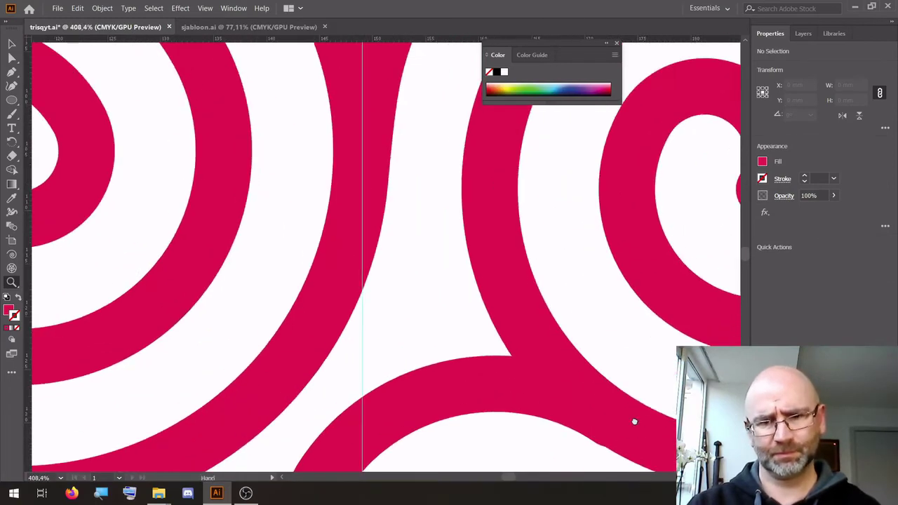
left_click(470, 287)
left_click_drag(524, 324, 538, 369)
scroll(438, 247, "down", 5)
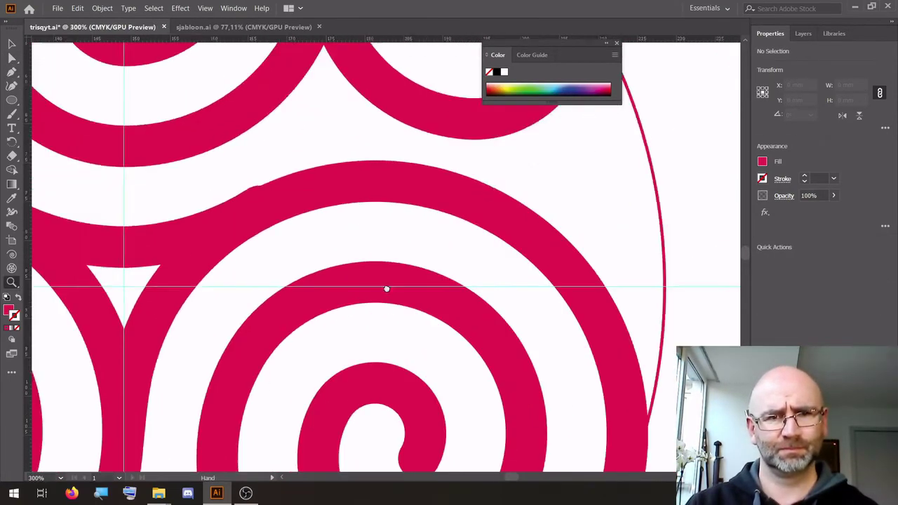
Remove the anchor points forming the bump where the top spiral joins the lower-right spiral, smoothing the shape's edge.
scroll(370, 265, "up", 2)
scroll(370, 266, "up", 3)
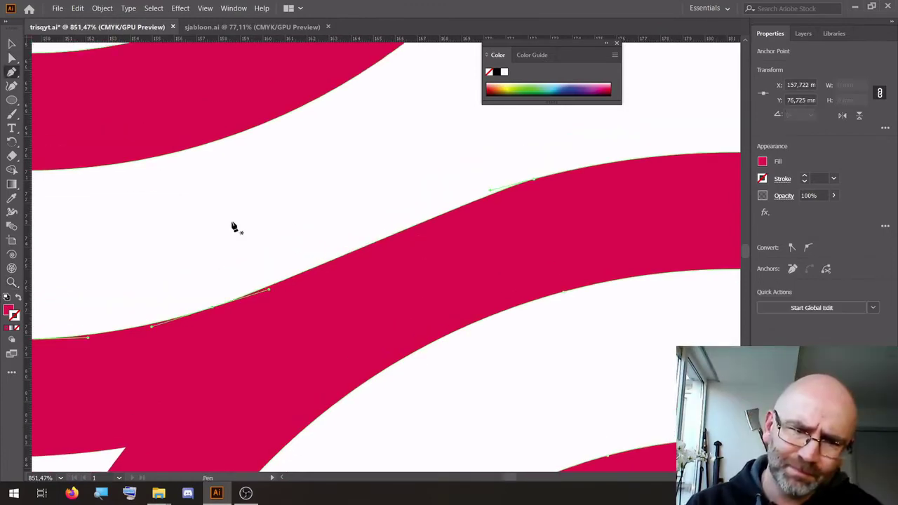
left_click_drag(235, 227, 465, 200)
left_click(367, 201)
key("z")
left_click(391, 234, "alt")
left_click(365, 320, "alt")
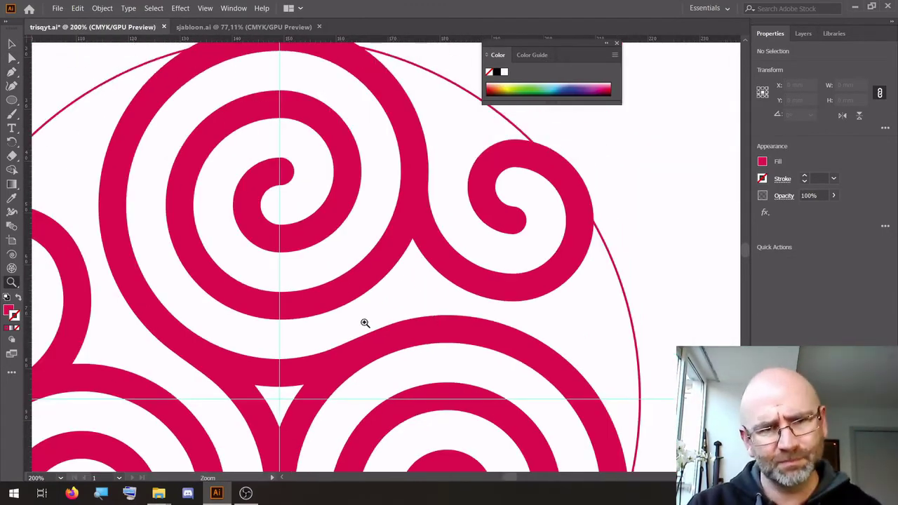
left_click(390, 303, "alt")
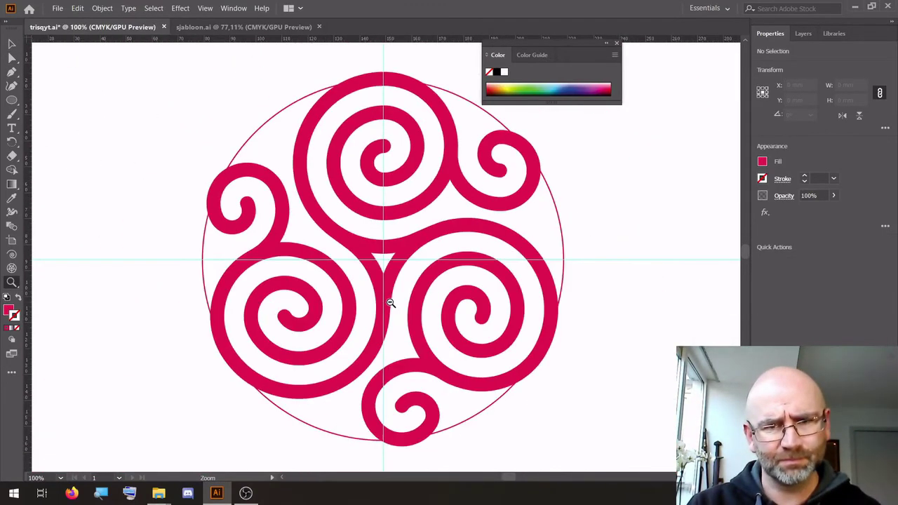
Lock Layer 3 and enlarge the circle on Layer 4 from its centre until it touches the spirals' outer edges.
left_click(11, 44)
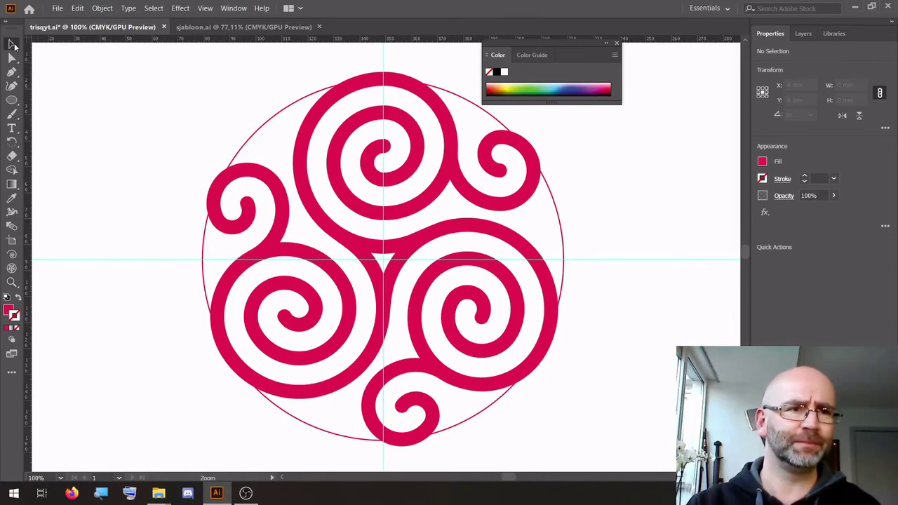
left_click(801, 33)
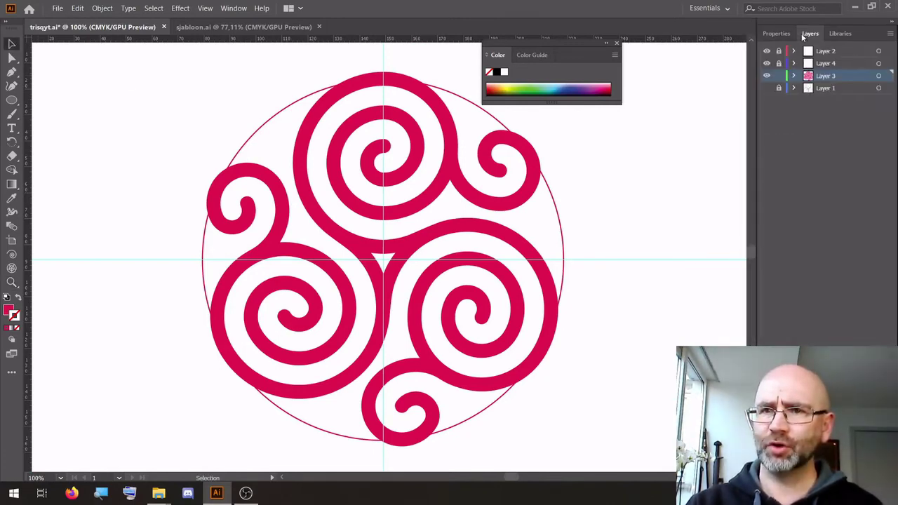
left_click(779, 76)
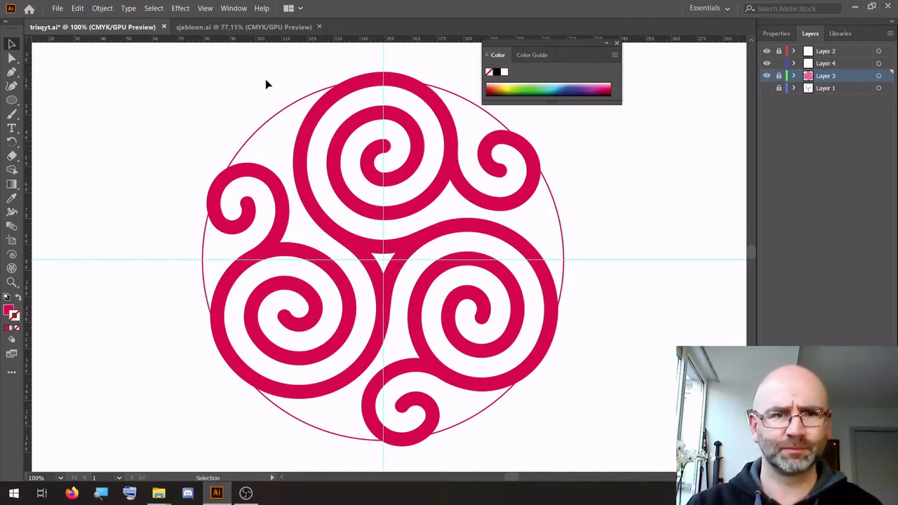
left_click(278, 128)
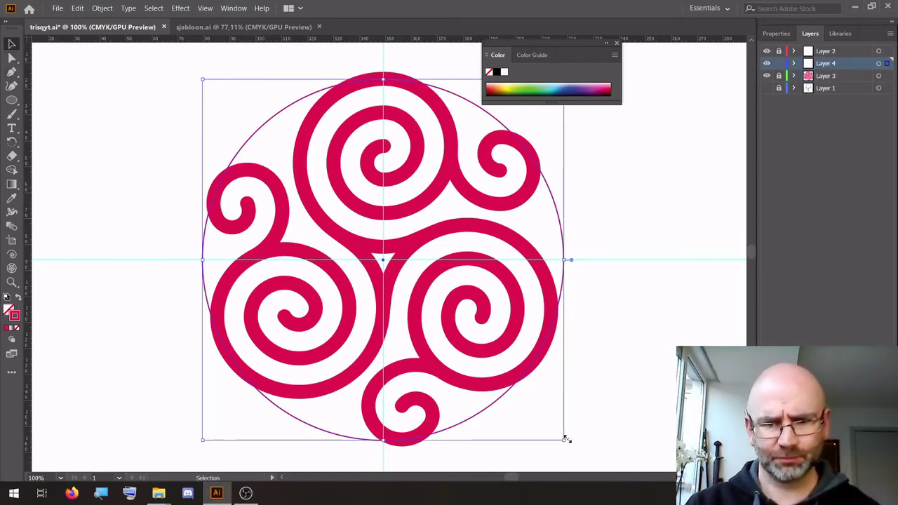
left_click_drag(565, 440, 574, 448)
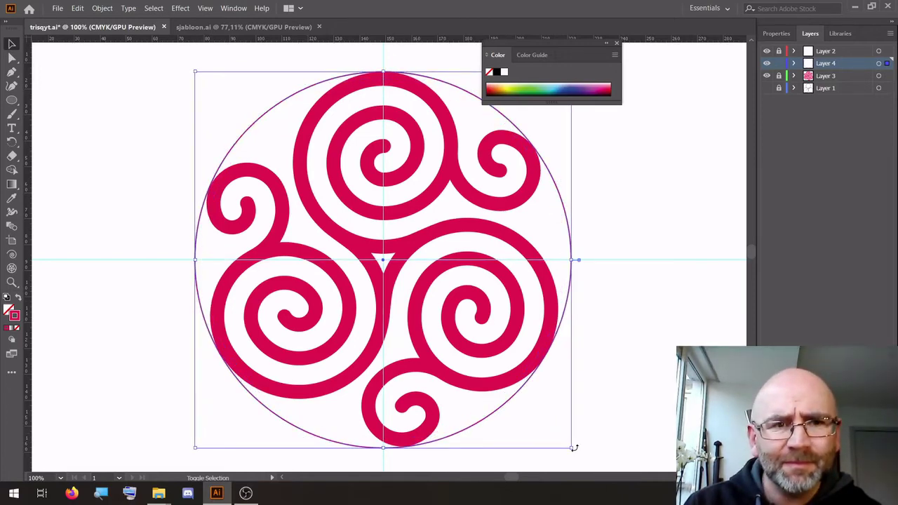
left_click(611, 235)
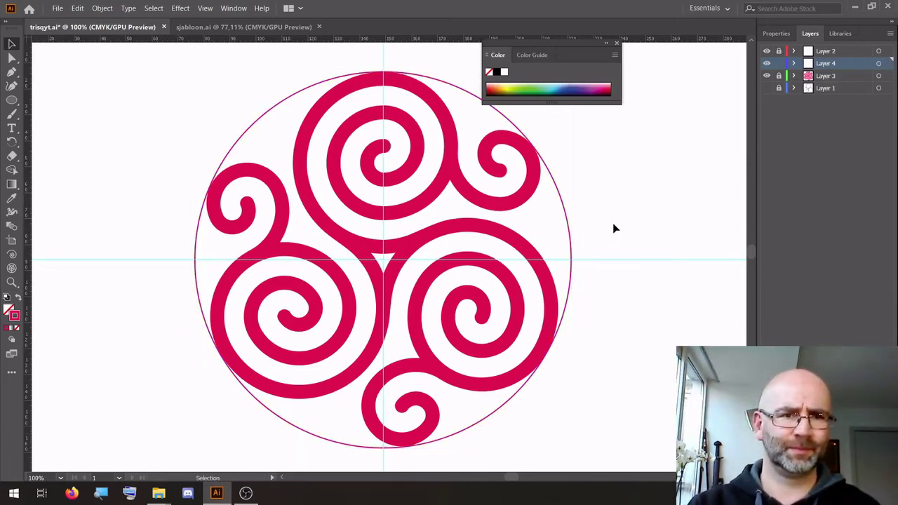
Lock Layer 4, unlock Layer 3 and give the united spiral shape a blue stroke with a hue of 249°.
left_click(778, 75)
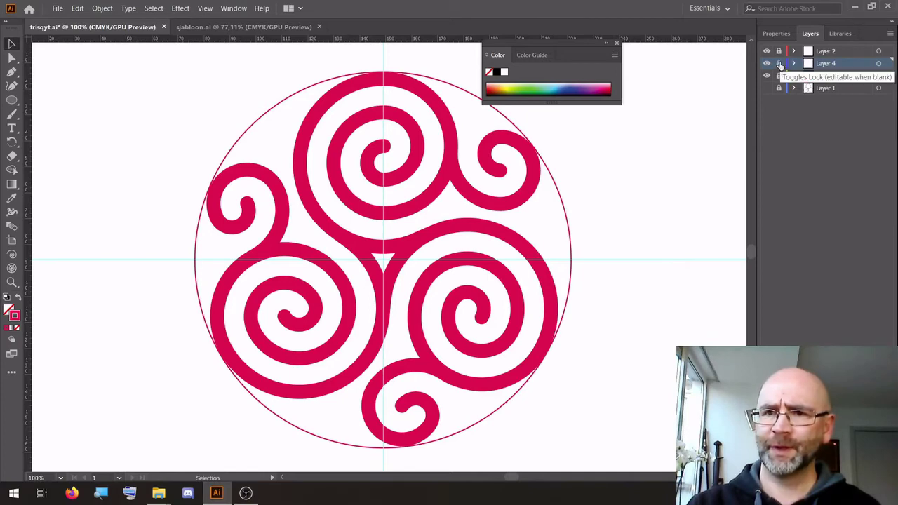
left_click(778, 76)
left_click(830, 79)
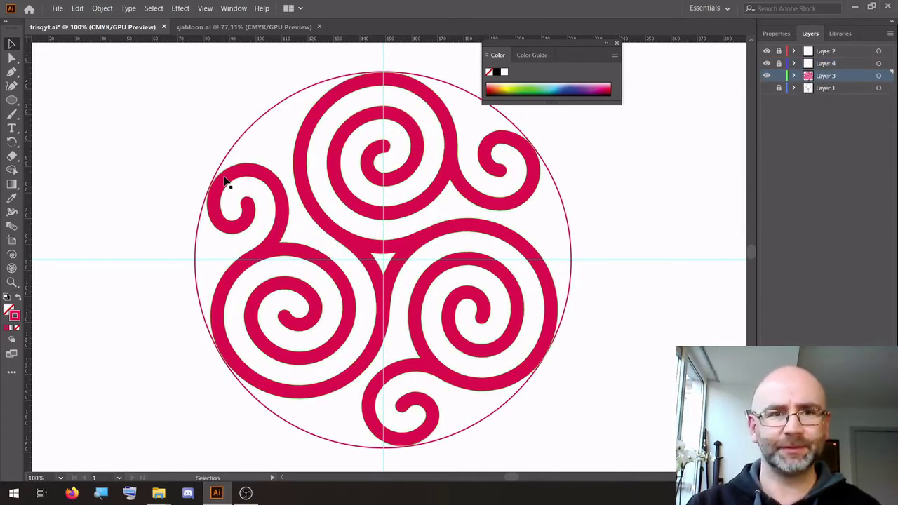
left_click(311, 158)
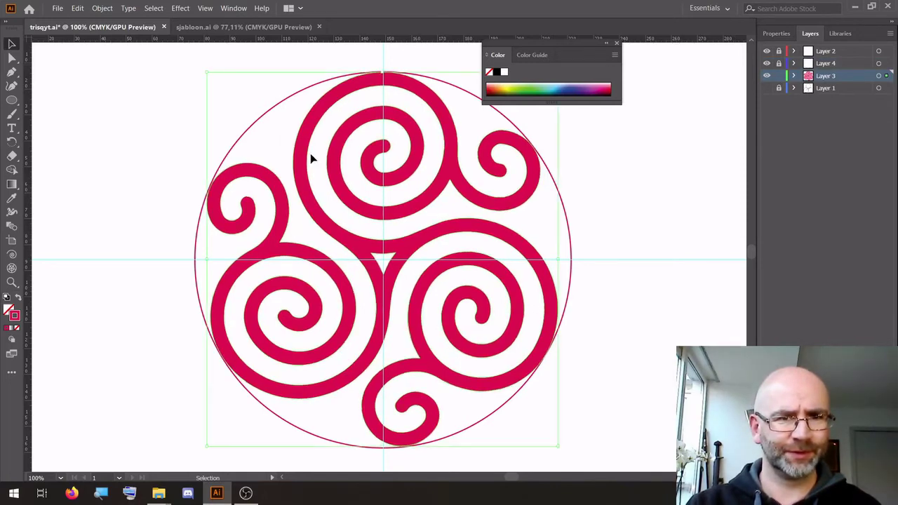
double_click(14, 316)
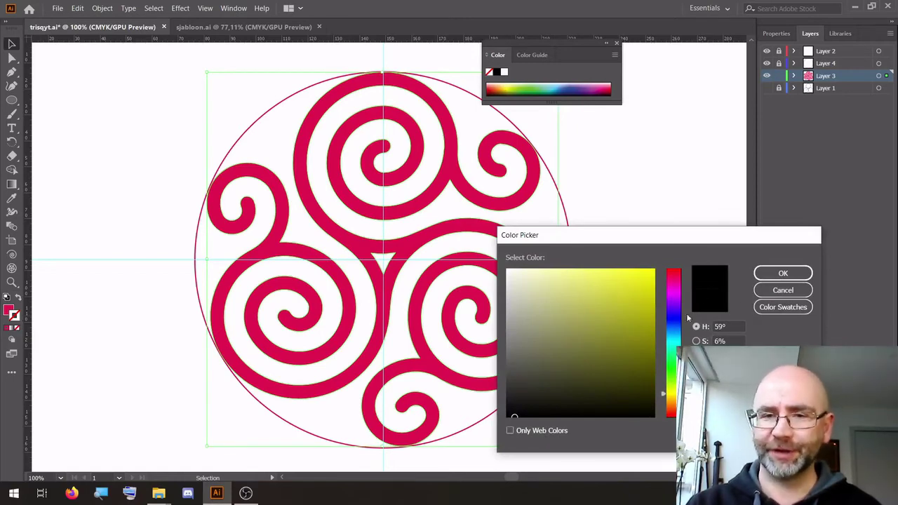
left_click(676, 315)
left_click(637, 298)
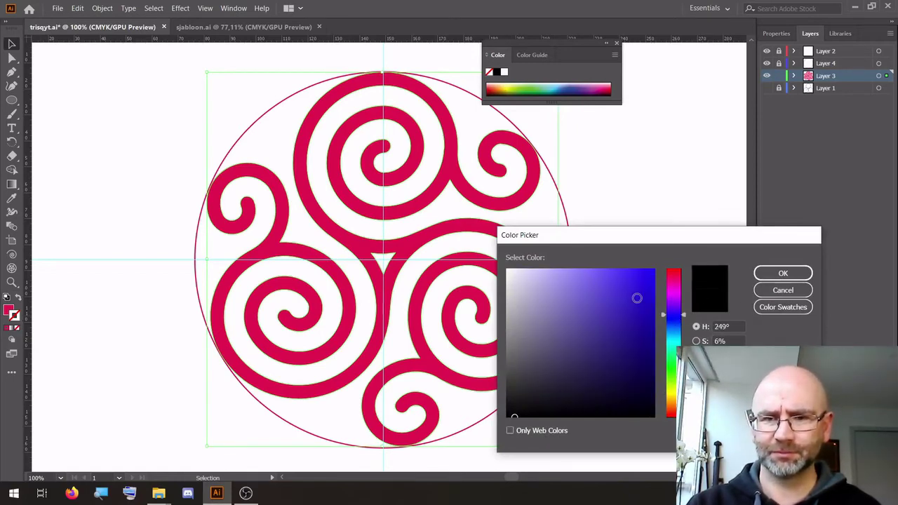
left_click(797, 274)
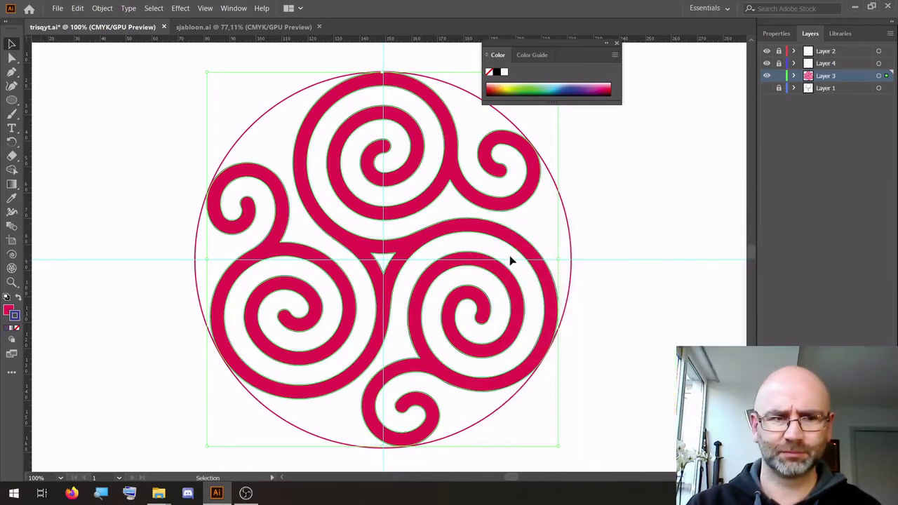
Align the spiral shape's blue stroke to the outside and increase its weight to 10 pt.
left_click(783, 36)
left_click(783, 179)
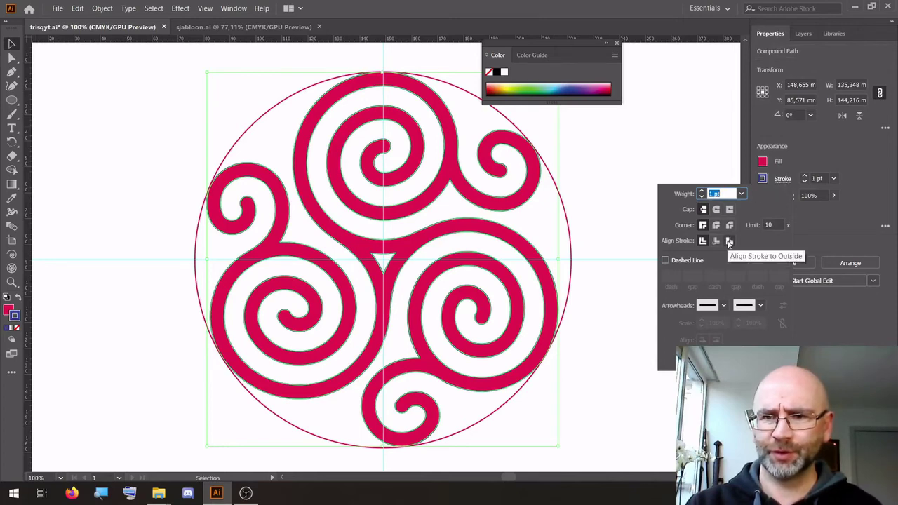
left_click(730, 242)
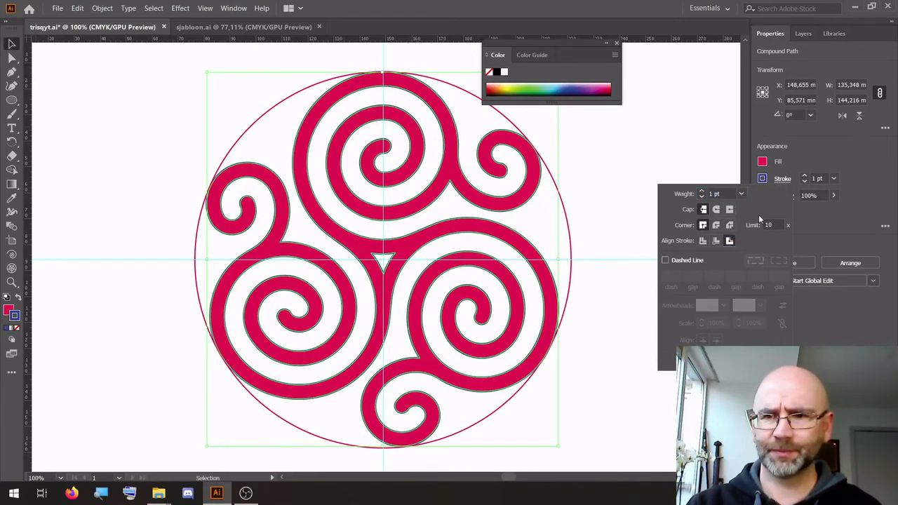
left_click(702, 191)
left_click(702, 191)
left_click(702, 191)
left_click(702, 190)
left_click(701, 191)
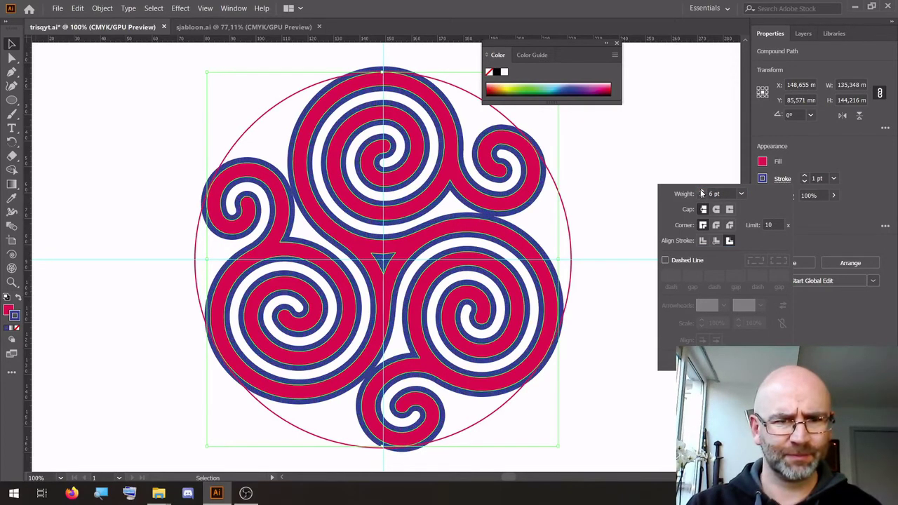
left_click(702, 190)
left_click(702, 191)
left_click(702, 191)
left_click(702, 191)
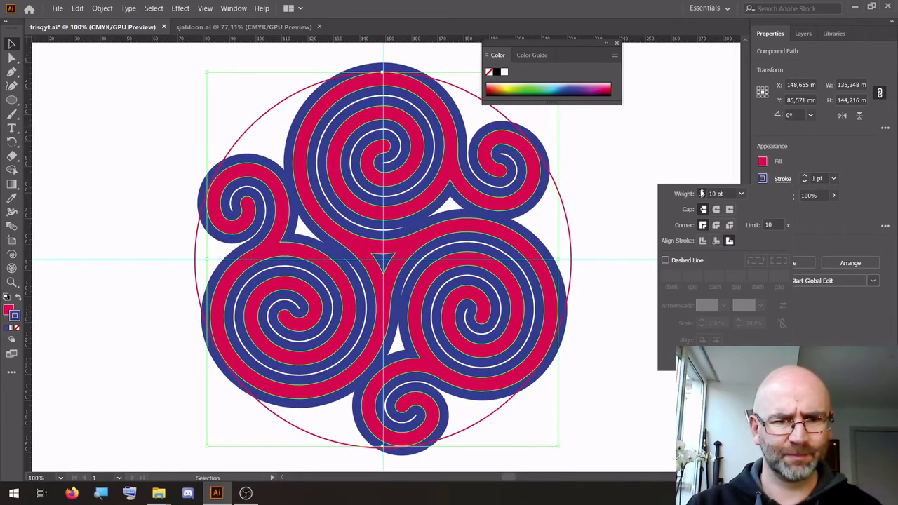
Increase the spiral shape's blue stroke weight to 11 pt and convert the stroke to outlines with Outline Stroke.
left_click(702, 191)
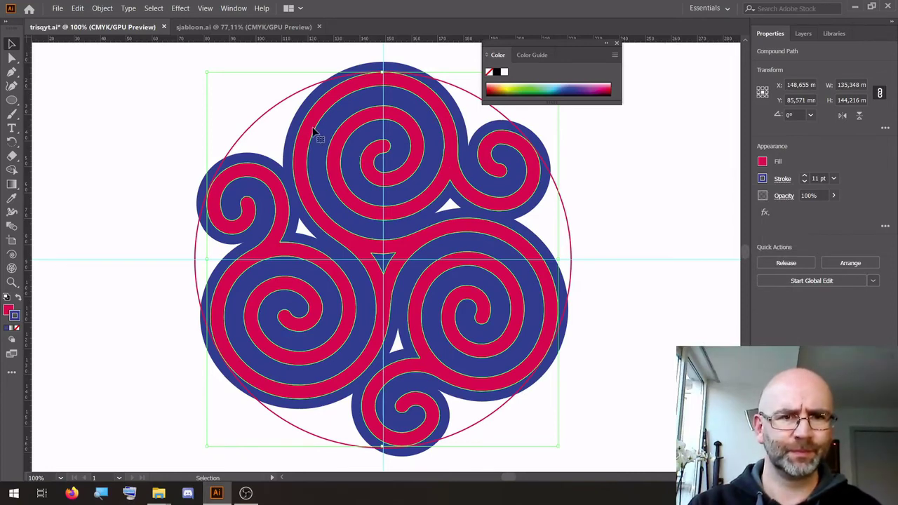
left_click(98, 9)
mouse_move(173, 250)
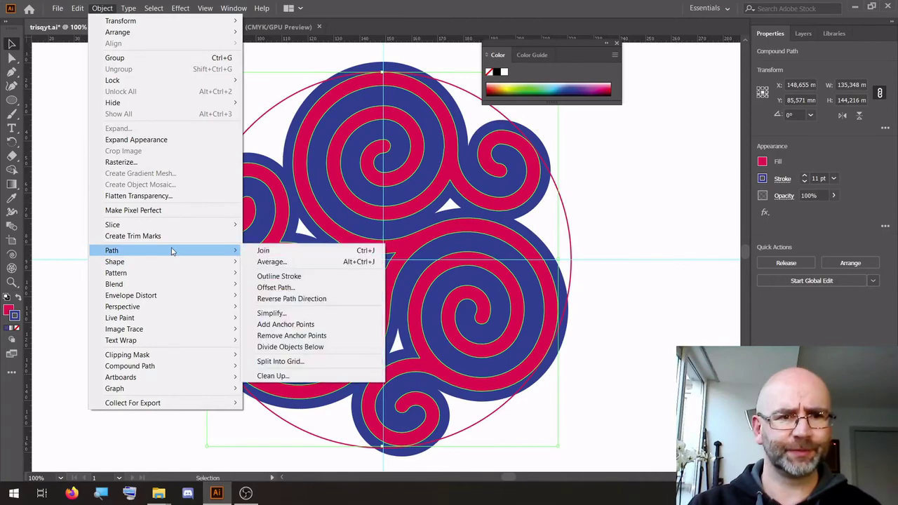
left_click(300, 277)
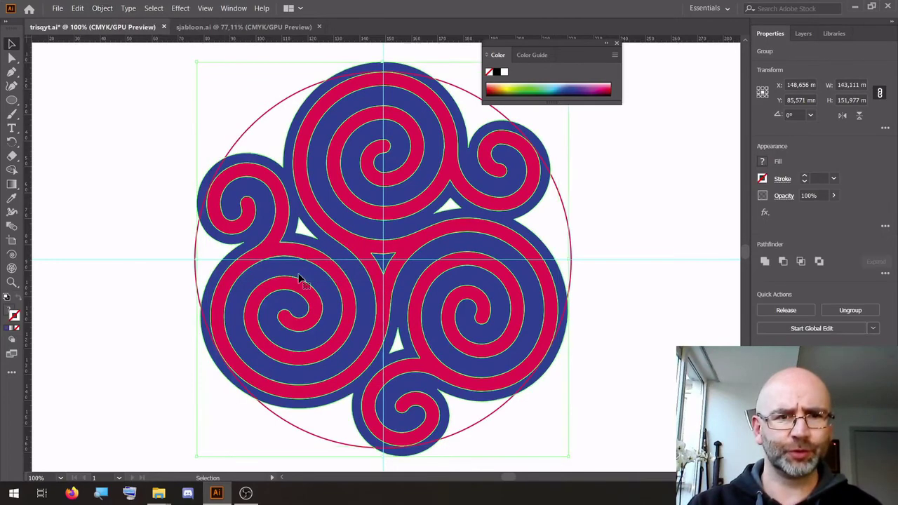
Ungroup the outlined blue stroke from the red spiral shape and clear the selection.
left_click(101, 8)
left_click(123, 69)
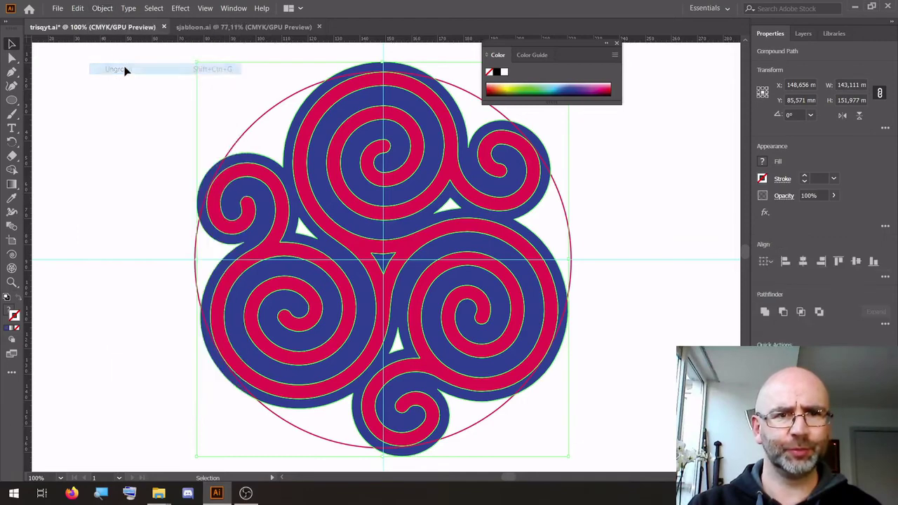
left_click(120, 122)
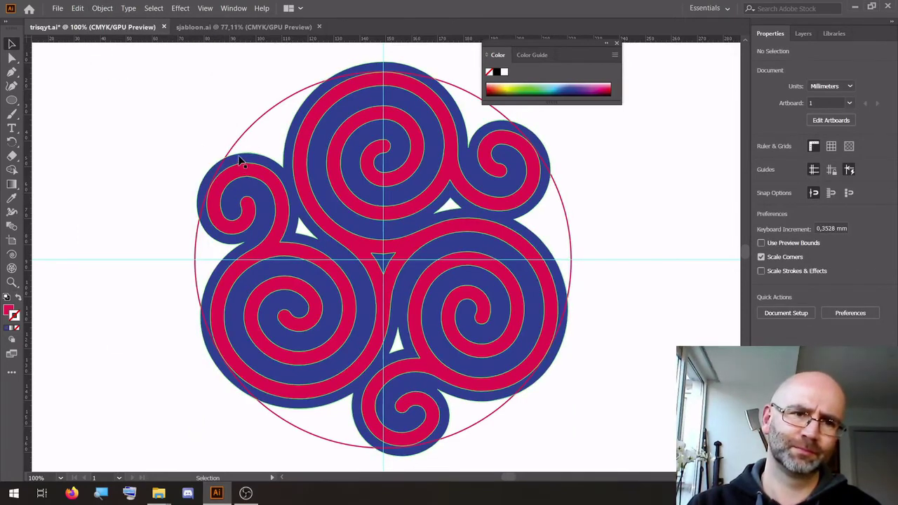
Move Layer 4 inside Layer 3 and select all the artwork, including the enclosing circle.
left_click(809, 33)
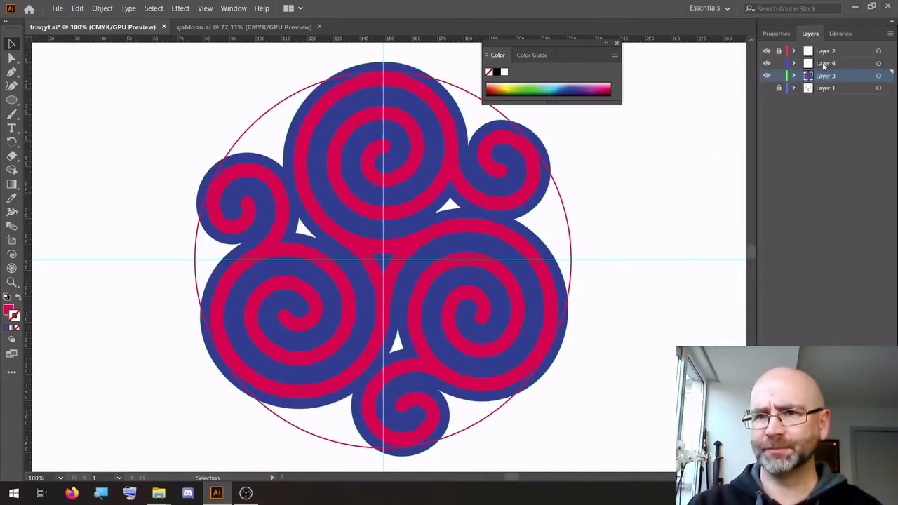
left_click_drag(828, 65, 828, 77)
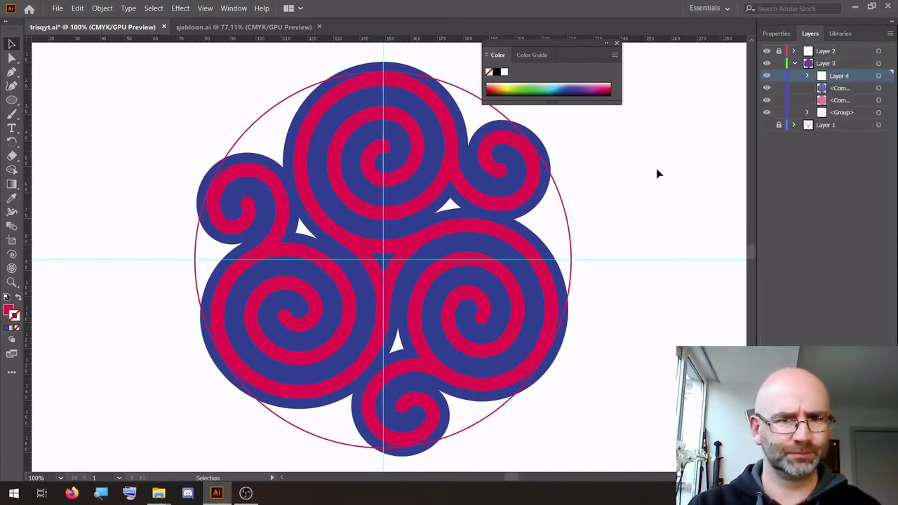
key("a")
key("ctrl+a")
key("v")
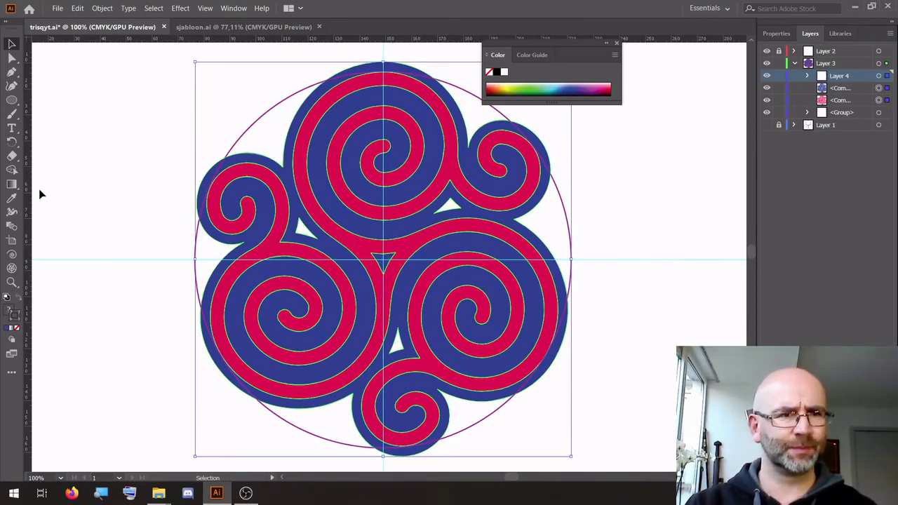
Activate the Shape Builder tool and choose a green fill with a hue of 129°.
left_click(11, 170)
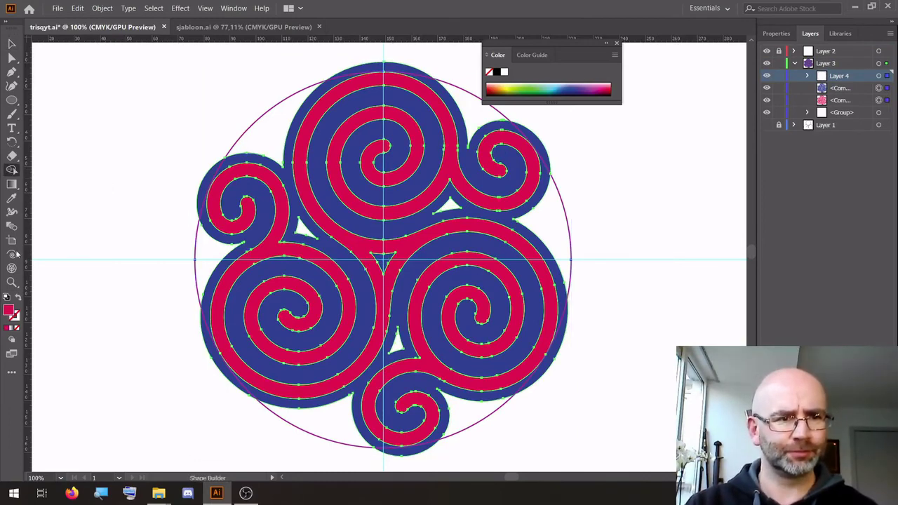
double_click(9, 311)
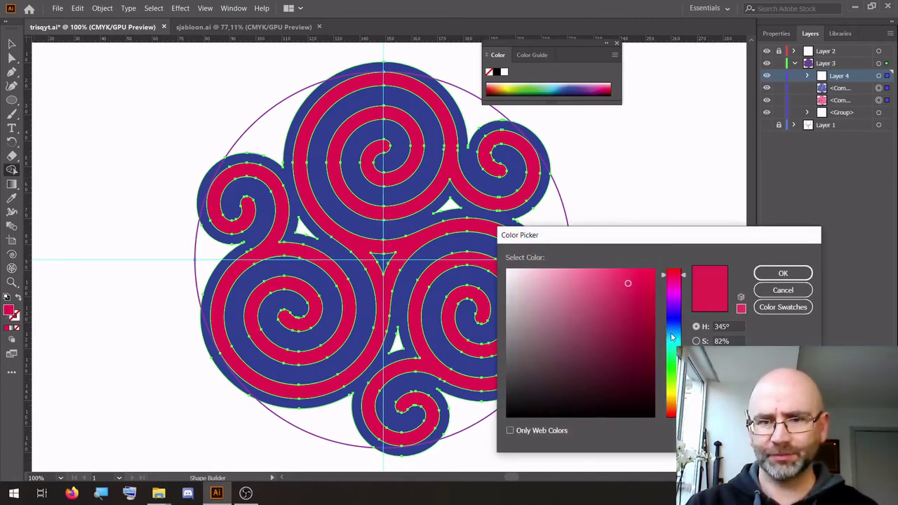
left_click(672, 365)
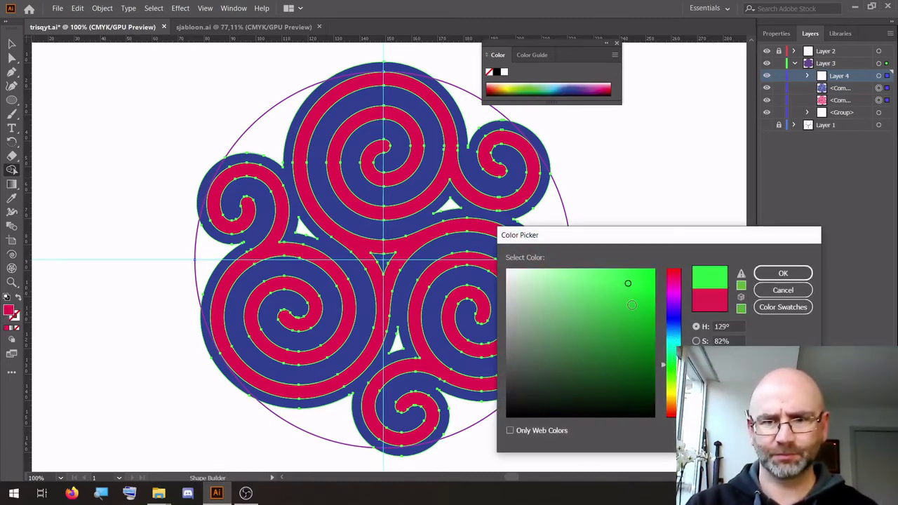
left_click(783, 273)
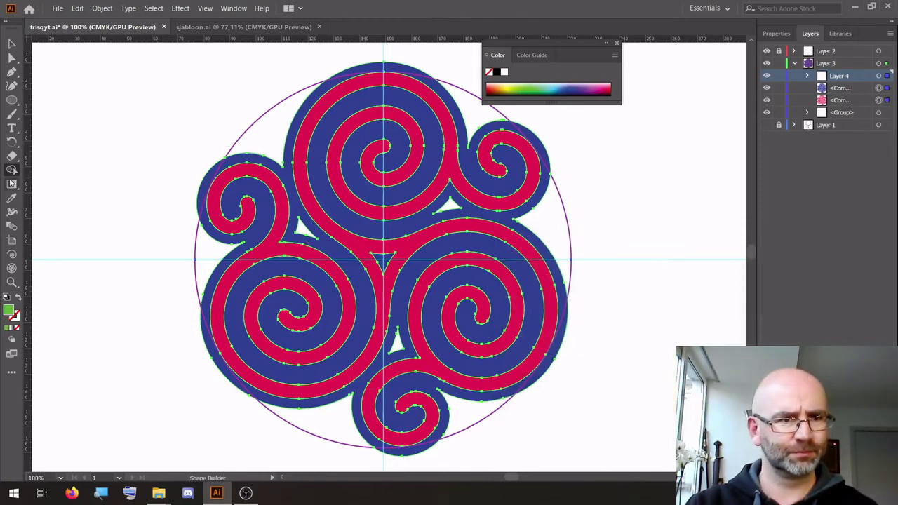
Build green shapes from the six outer gaps between the blue outline and the enclosing circle.
left_click(274, 128)
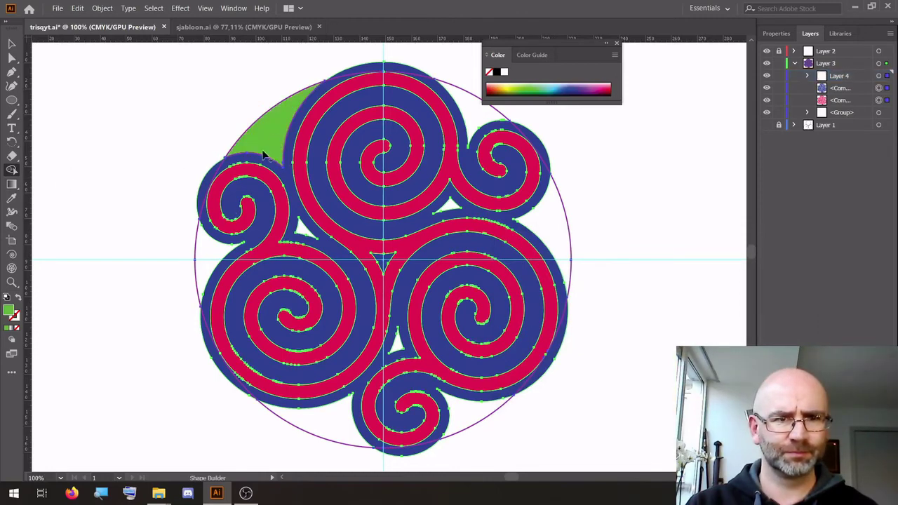
left_click(207, 252)
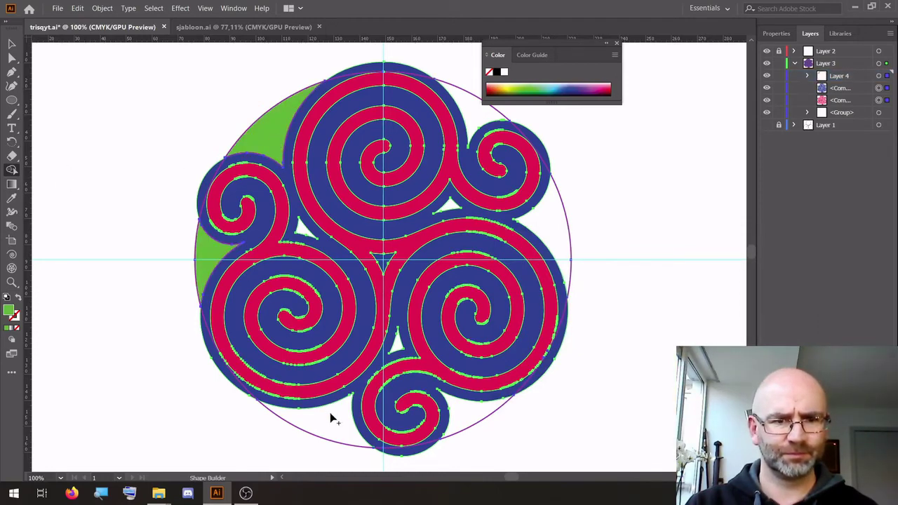
left_click(331, 415)
left_click(473, 405)
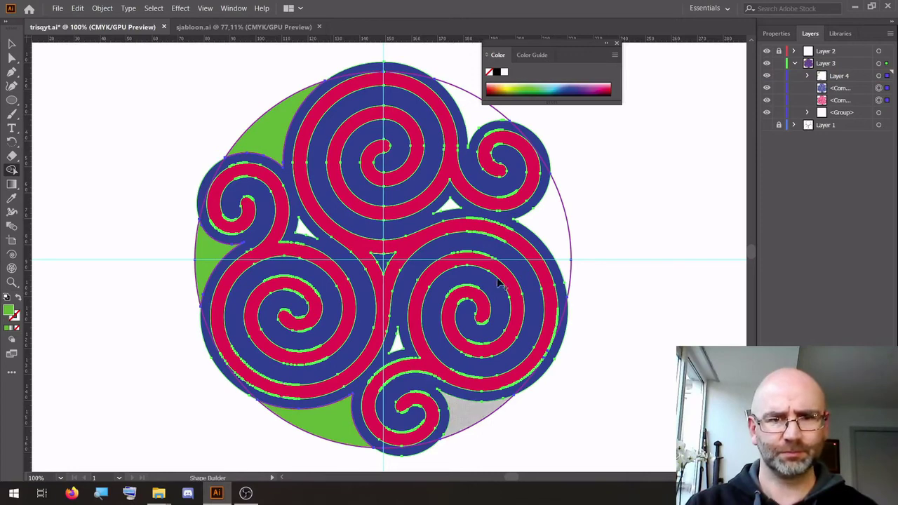
left_click(549, 224)
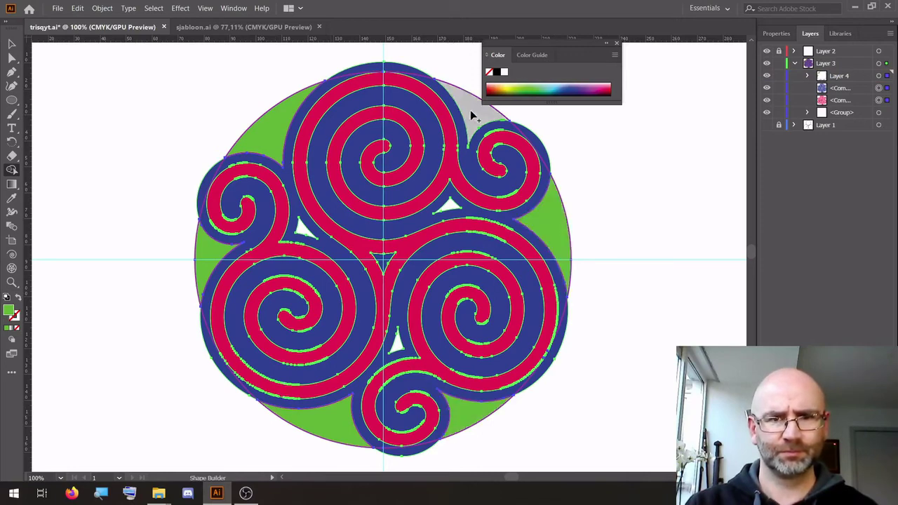
left_click(472, 112)
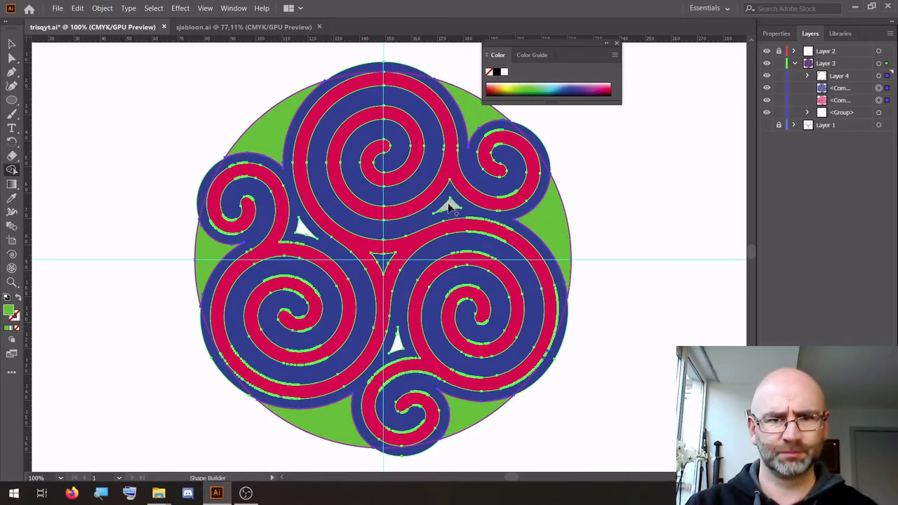
Build green shapes from the three small inner gaps between the spirals, then clear the selection.
left_click(439, 207)
left_click_drag(302, 228, 346, 267)
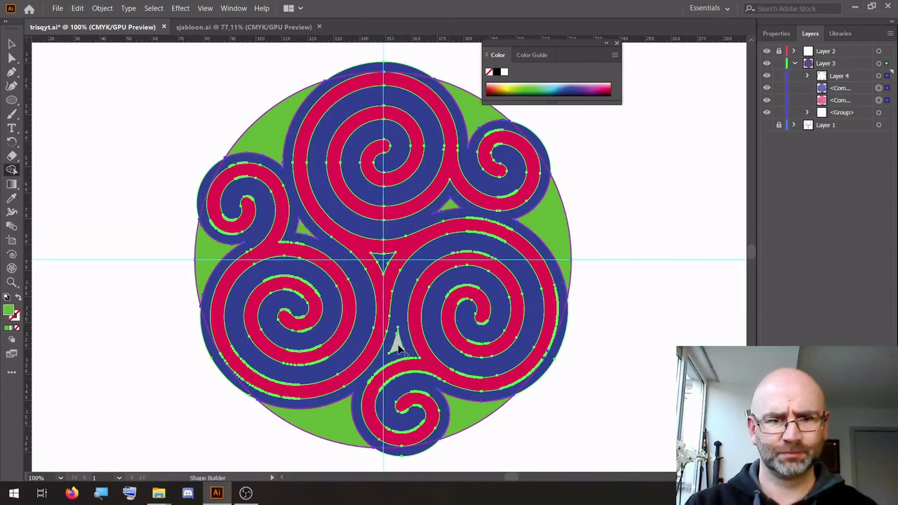
left_click(11, 43)
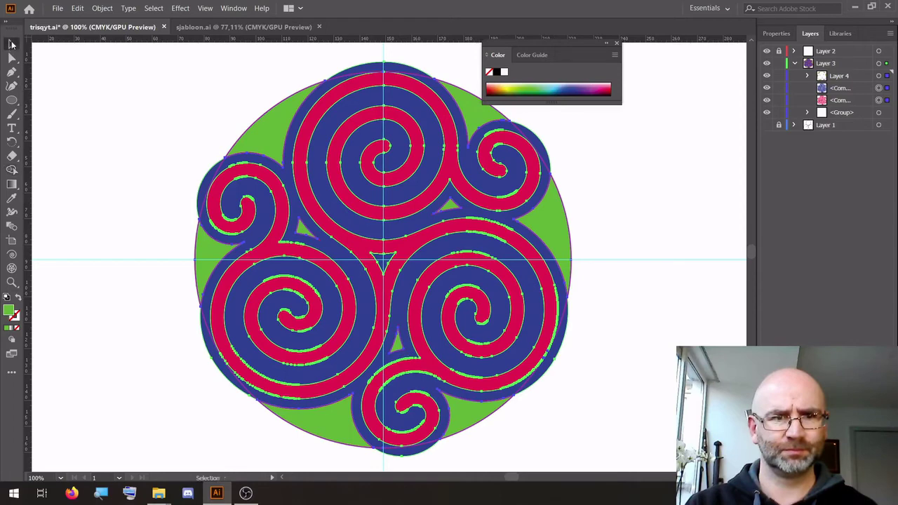
left_click(110, 94)
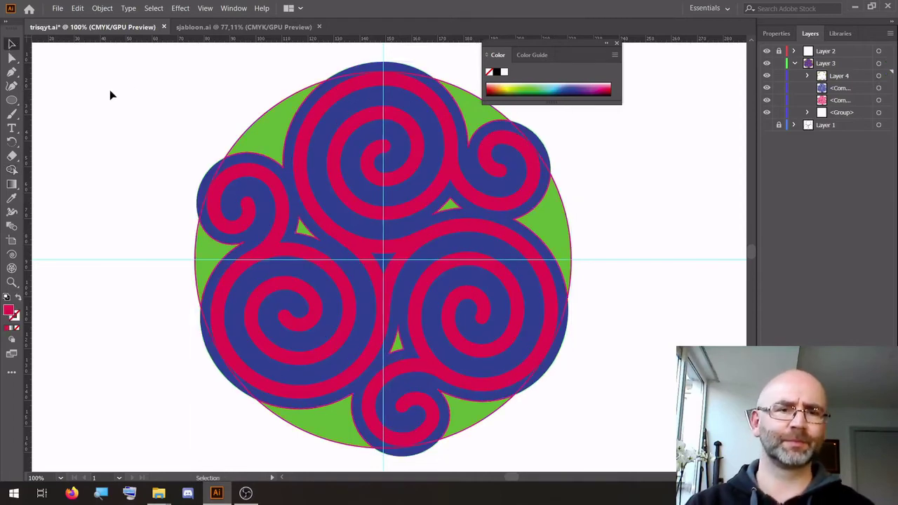
Delete the blue outline shape and the leftover circle piece surrounding the red spirals.
left_click(215, 167)
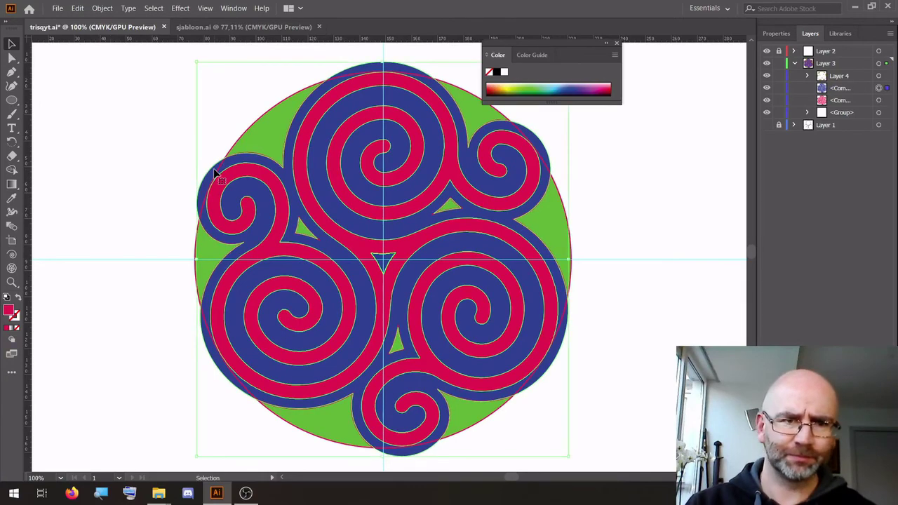
key("Delete")
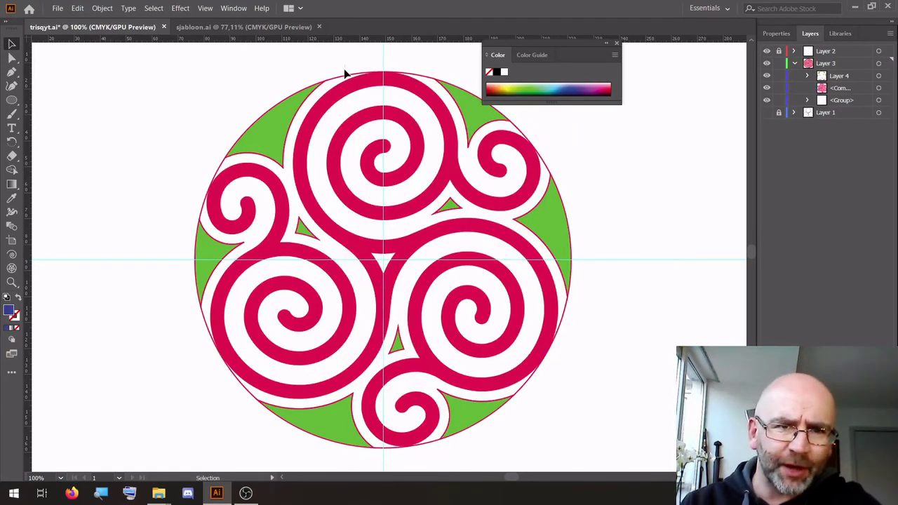
left_click(366, 90)
key("Delete")
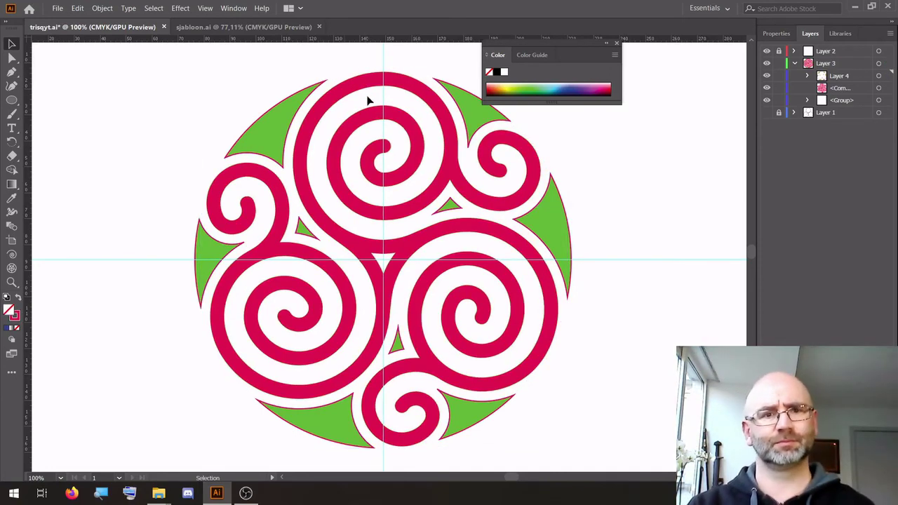
Remove the red stroke from the three small green inner triangles.
left_click(306, 229)
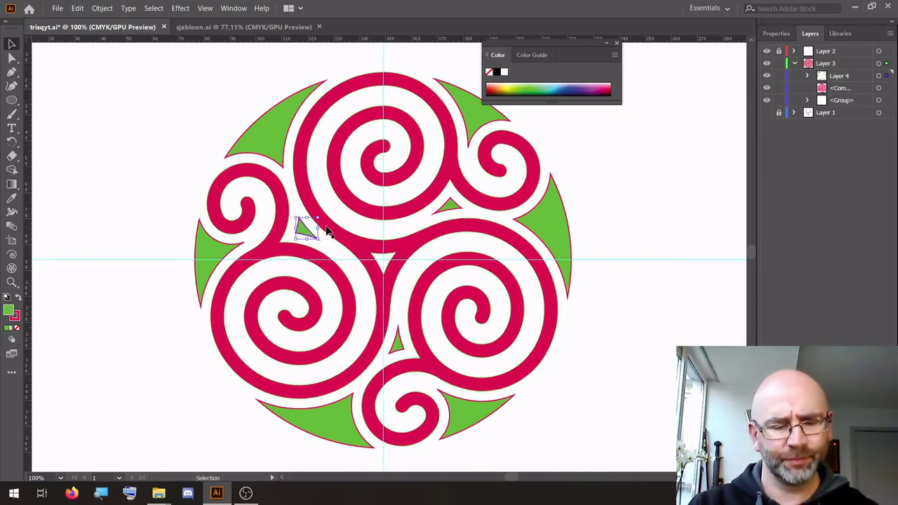
left_click(450, 208, "shift")
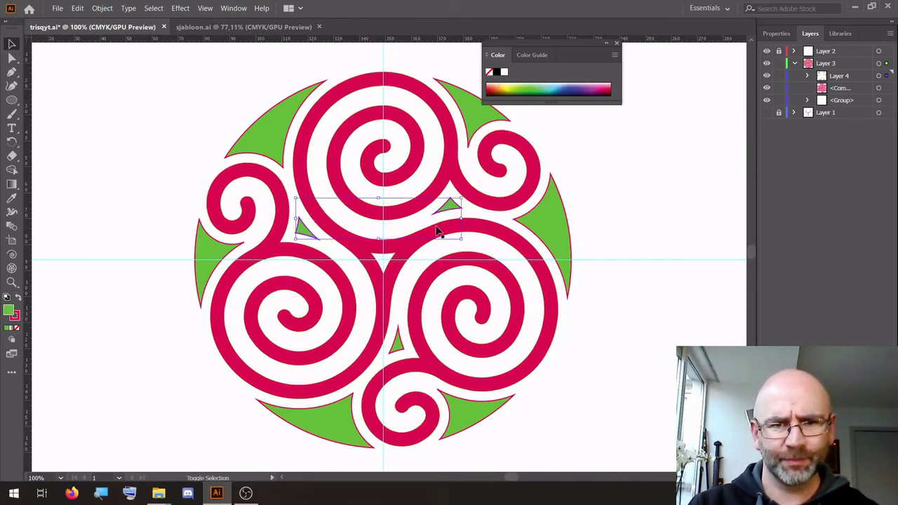
left_click(396, 344, "shift")
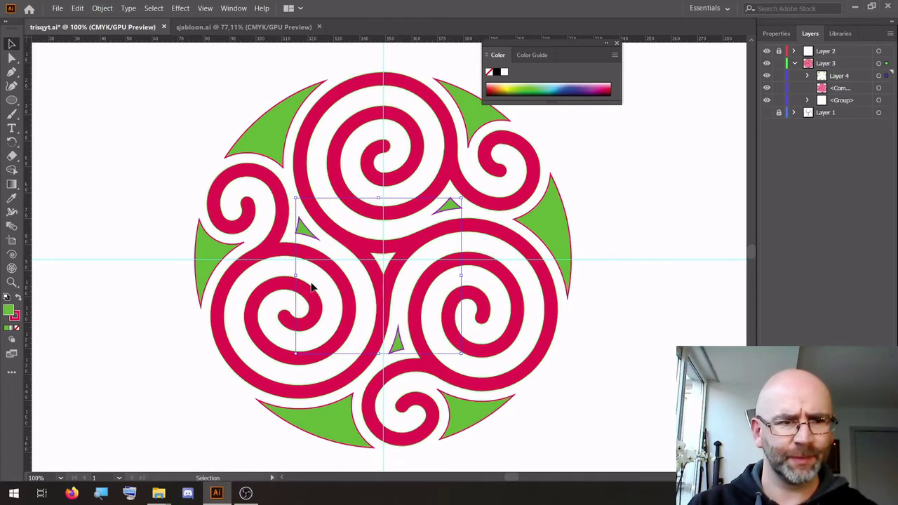
left_click(16, 330)
left_click(113, 156)
Select the six outer green shapes and align their red stroke to the inside.
left_click(211, 251)
left_click(268, 130, "shift")
left_click(473, 111, "shift")
left_click(555, 220, "shift")
left_click(472, 409, "shift")
left_click(339, 412, "shift")
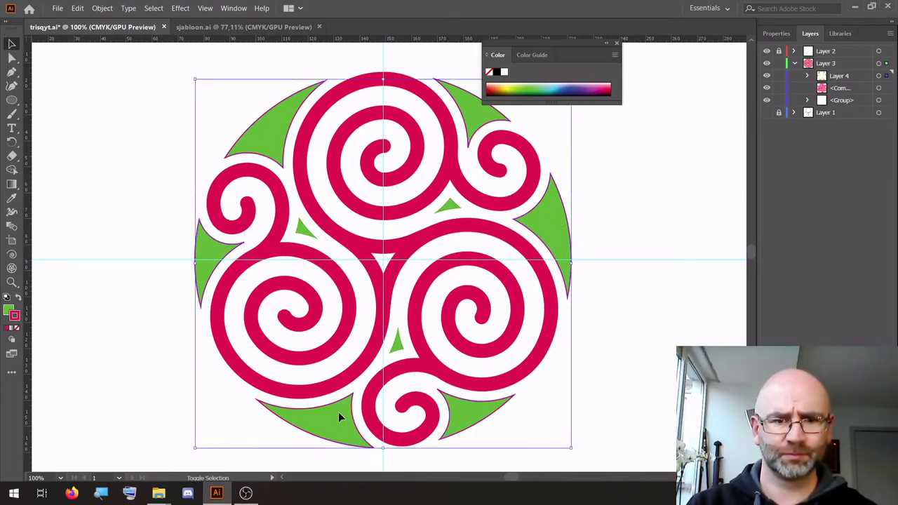
left_click(772, 37)
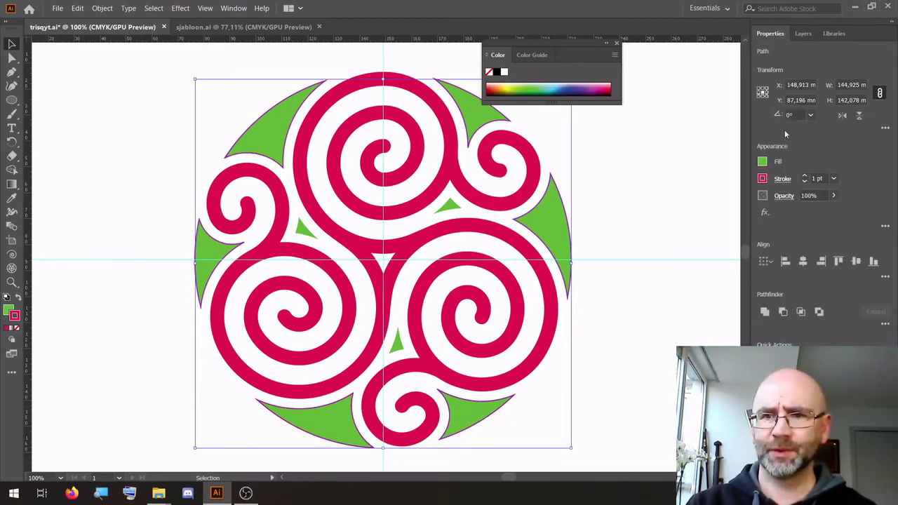
left_click(781, 180)
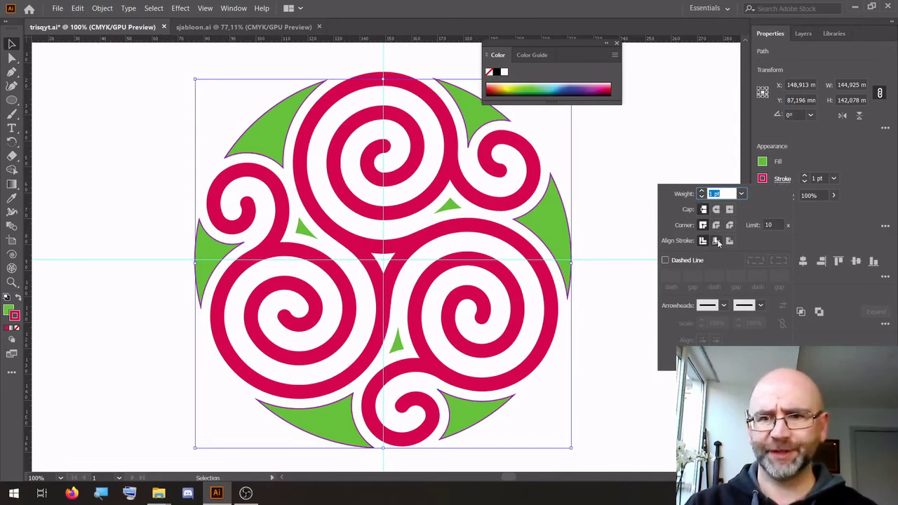
left_click(716, 241)
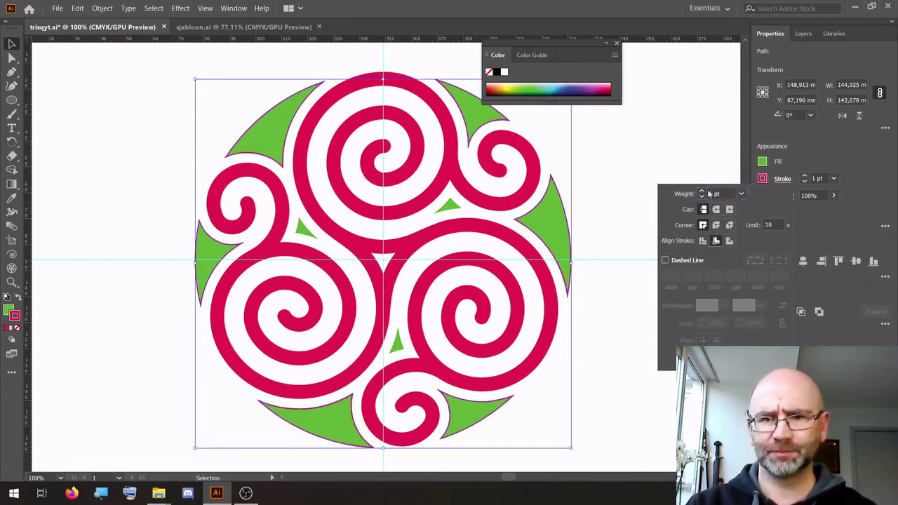
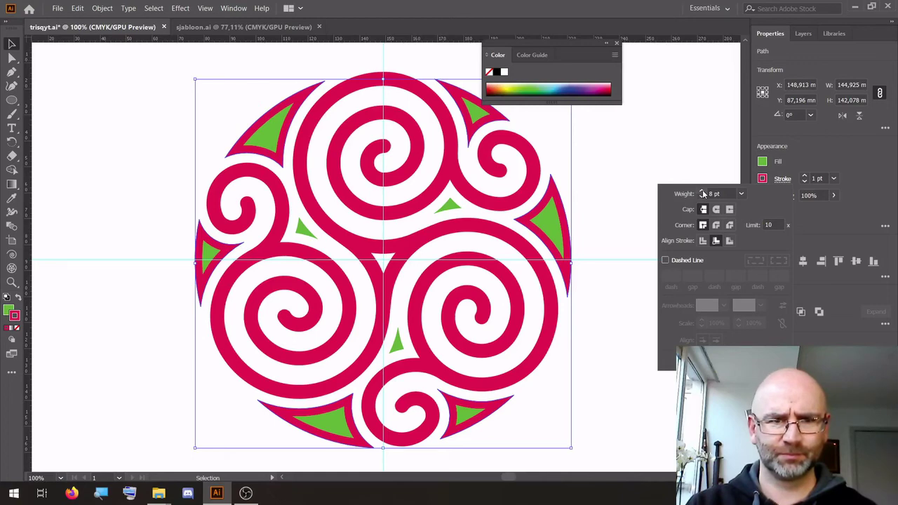
Increase the six outer shapes' stroke weight to 11 pt and remove their green fill.
left_click(703, 193)
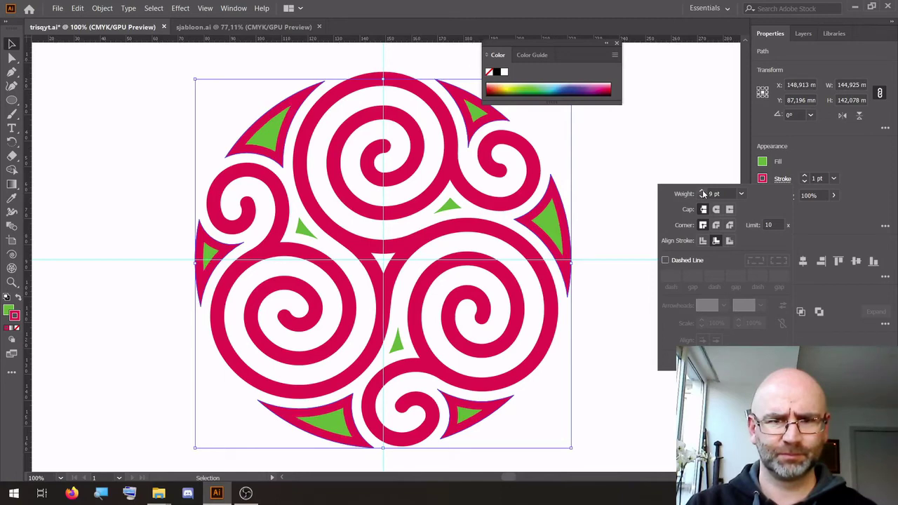
left_click(703, 194)
left_click(703, 194)
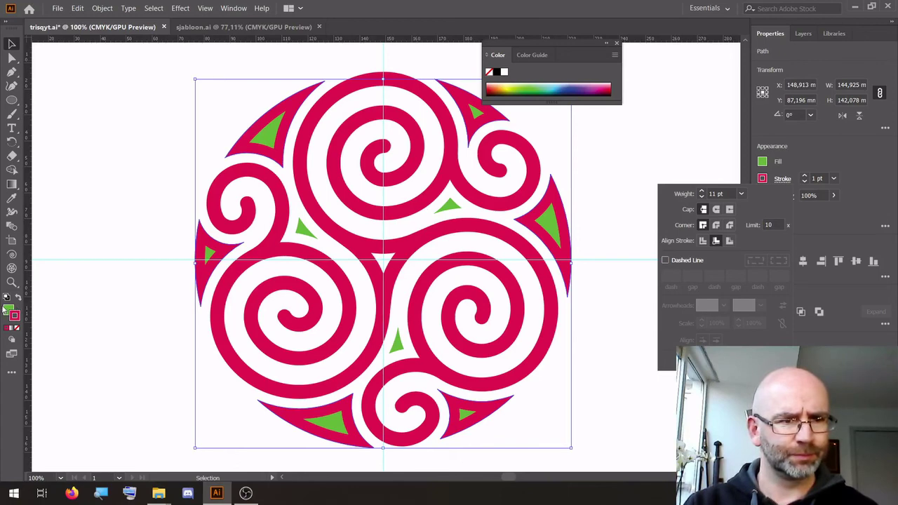
left_click(6, 310)
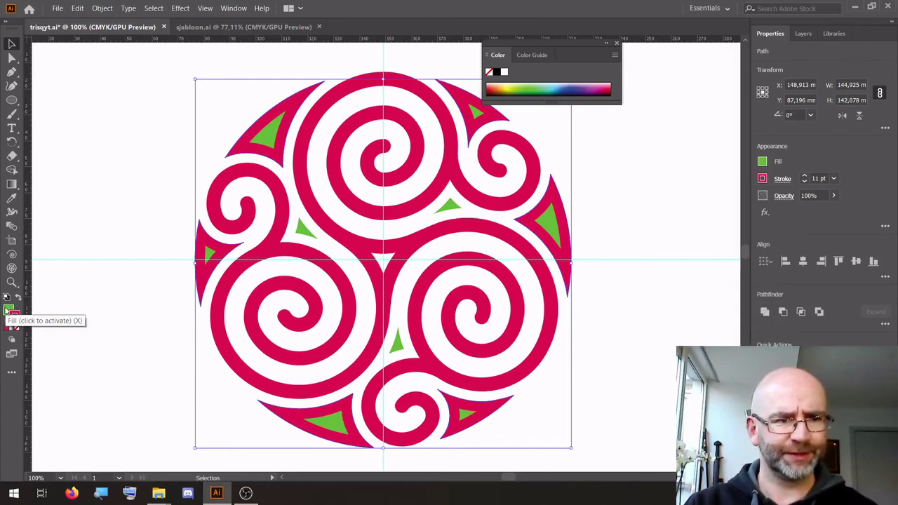
left_click(18, 330)
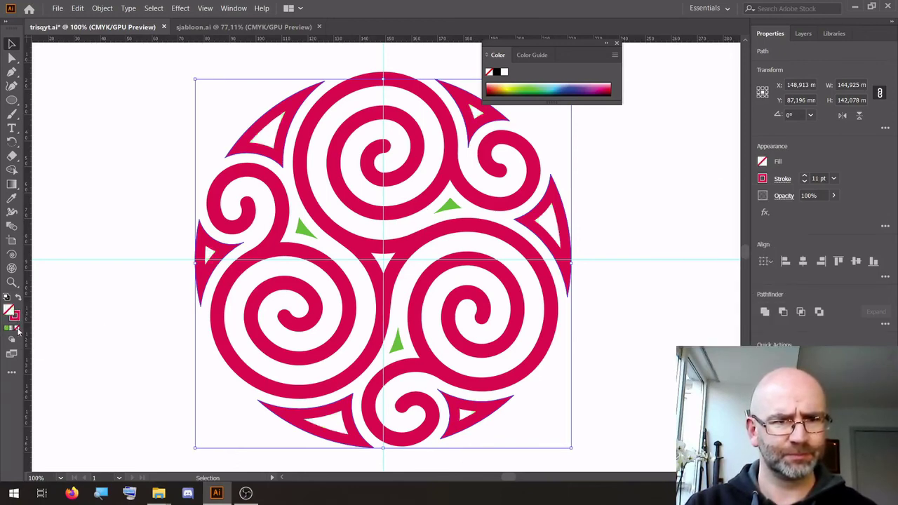
Outline the strokes of the six outer filler shapes to turn them into filled shapes, and deselect them.
left_click(106, 8)
mouse_move(143, 254)
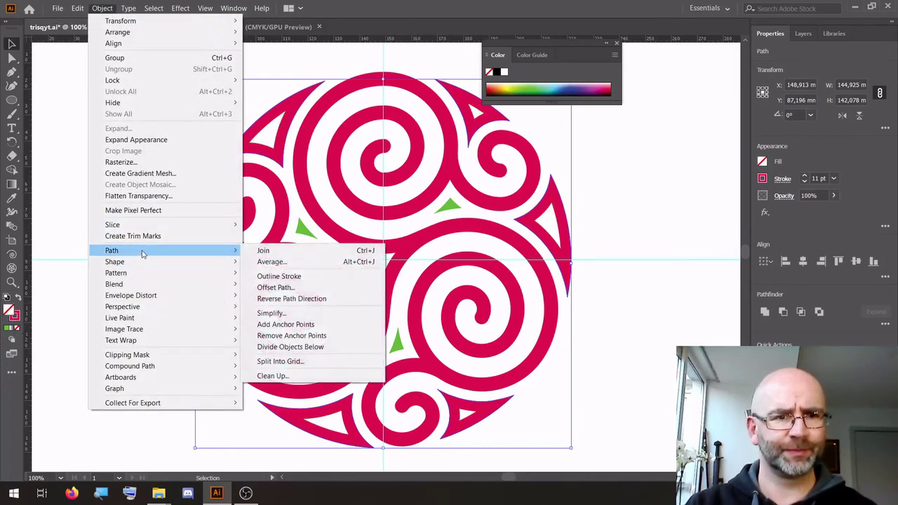
left_click(312, 277)
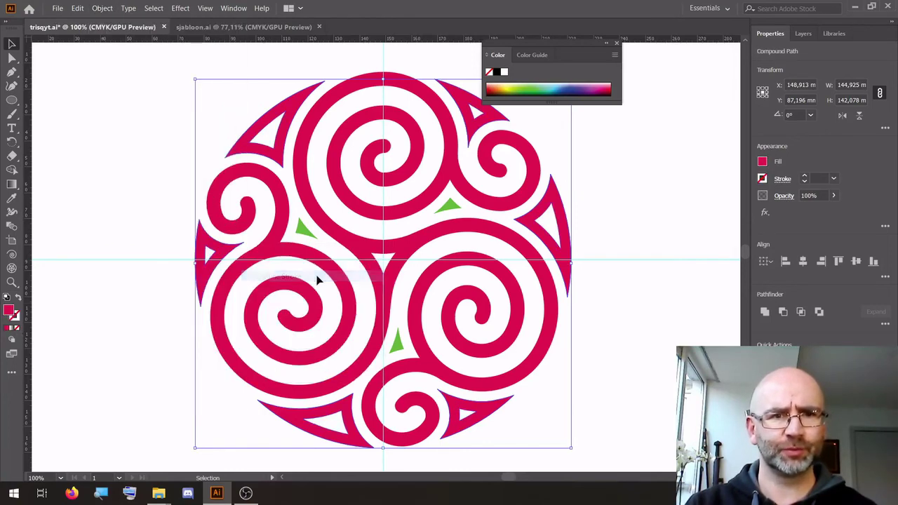
left_click(123, 178)
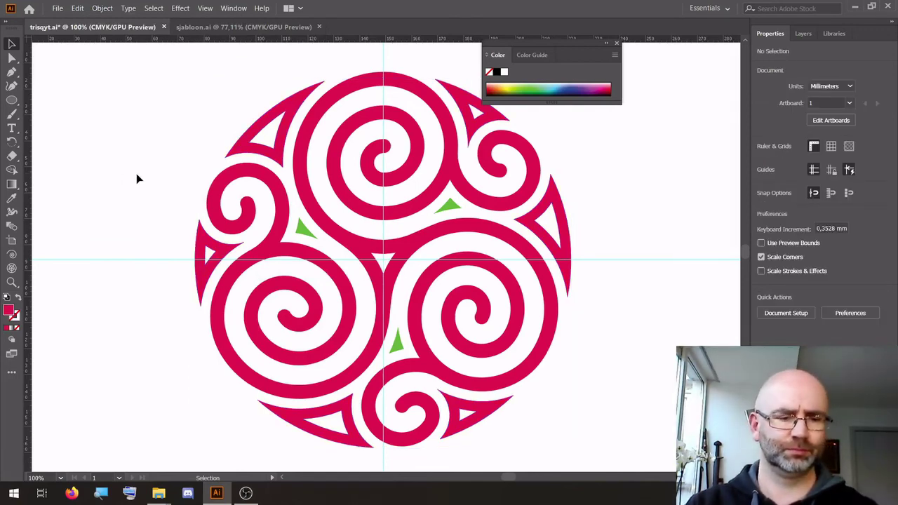
Give all the artwork the same solid red fill, including the three small inner triangles.
key("ctrl+a")
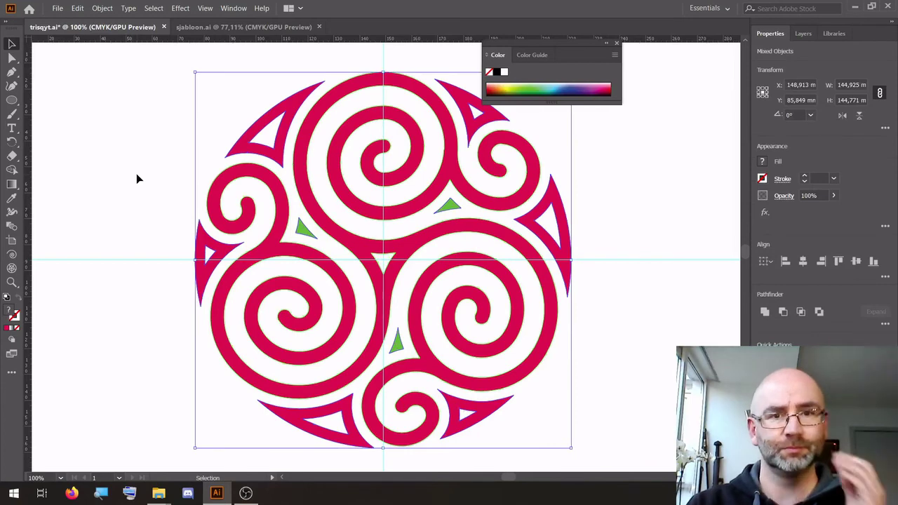
left_click(8, 329)
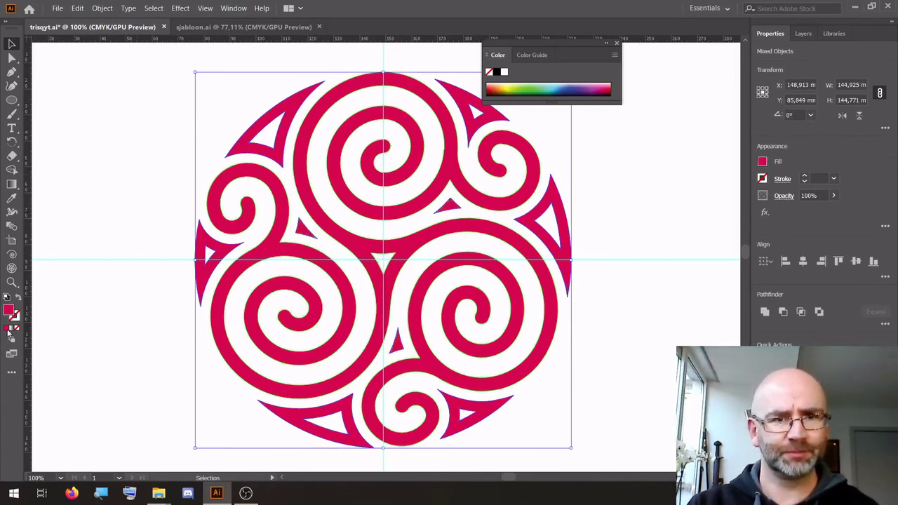
left_click(136, 166)
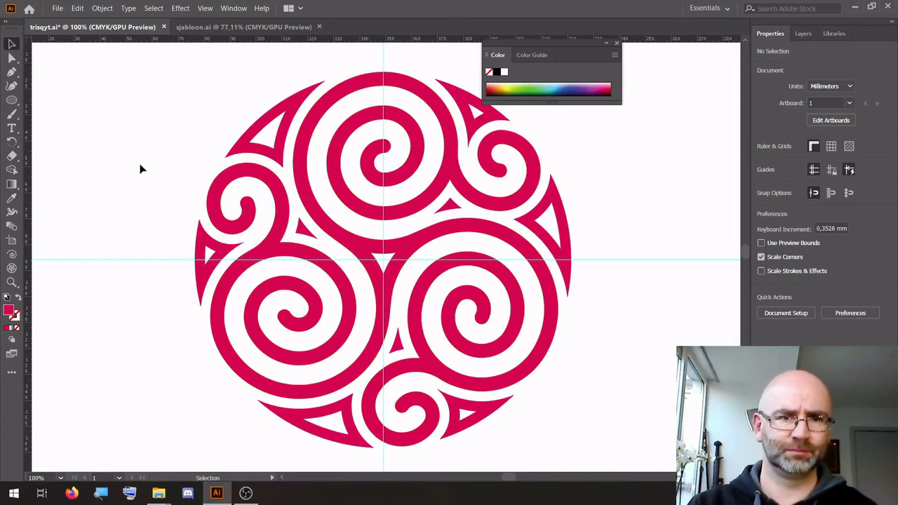
In the sjabloon.ai document, unlock Layer 5 and copy its four-colour palette image.
left_click(12, 283)
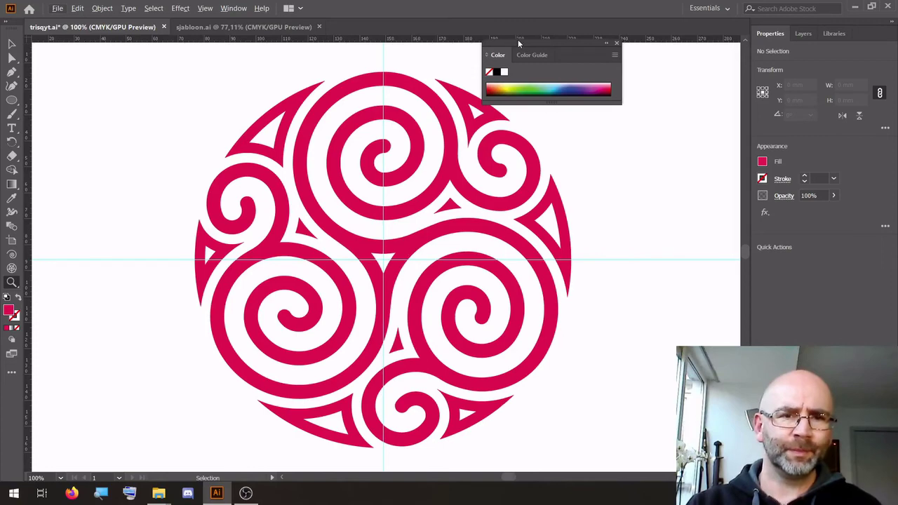
left_click(214, 28)
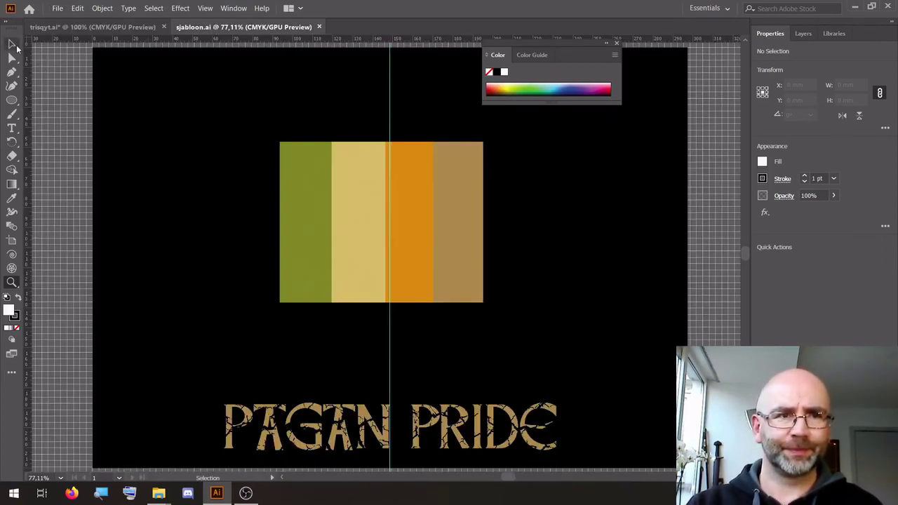
left_click(13, 44)
left_click(362, 169)
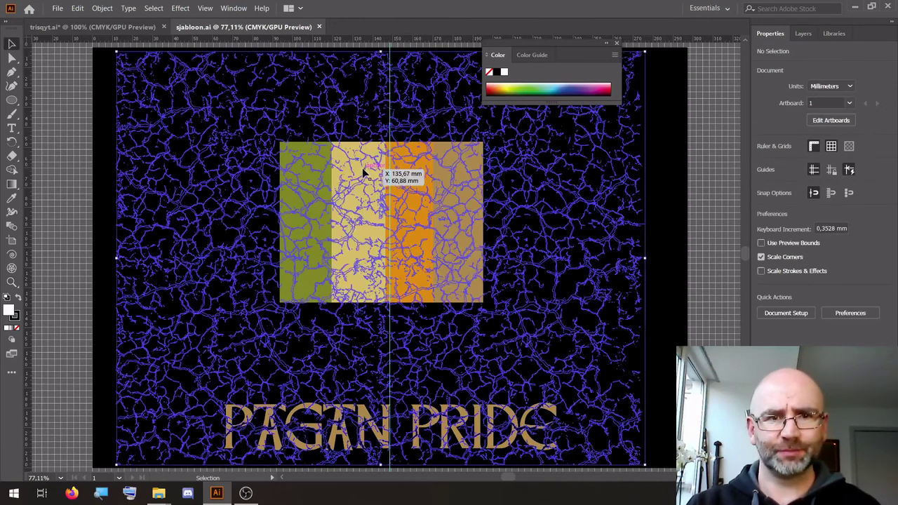
left_click(804, 34)
left_click(779, 64)
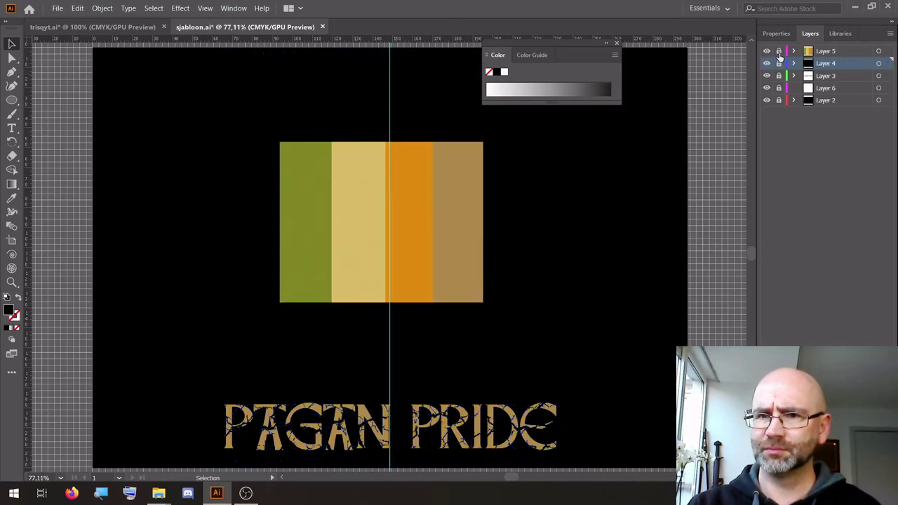
left_click(842, 52)
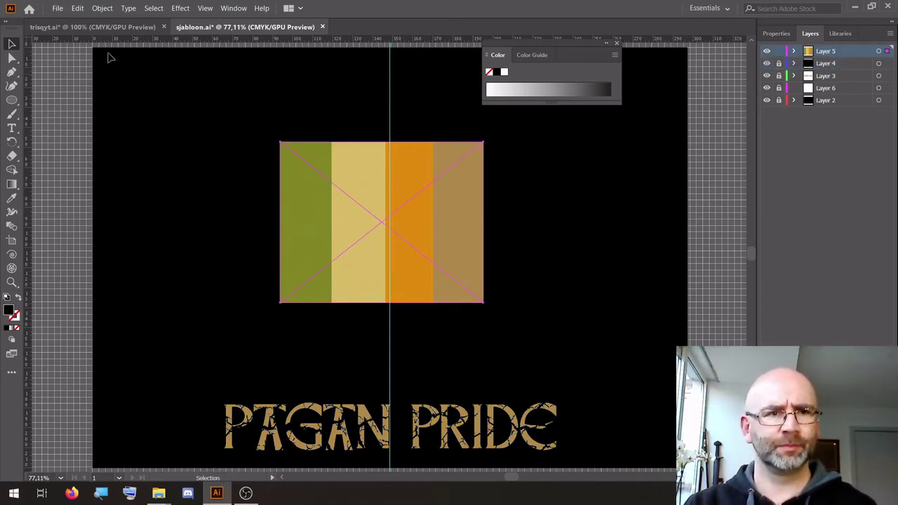
Paste the palette image into trisqyt.ai, scale it down to about half size and place it beside the triskele's upper-left edge.
left_click(113, 28)
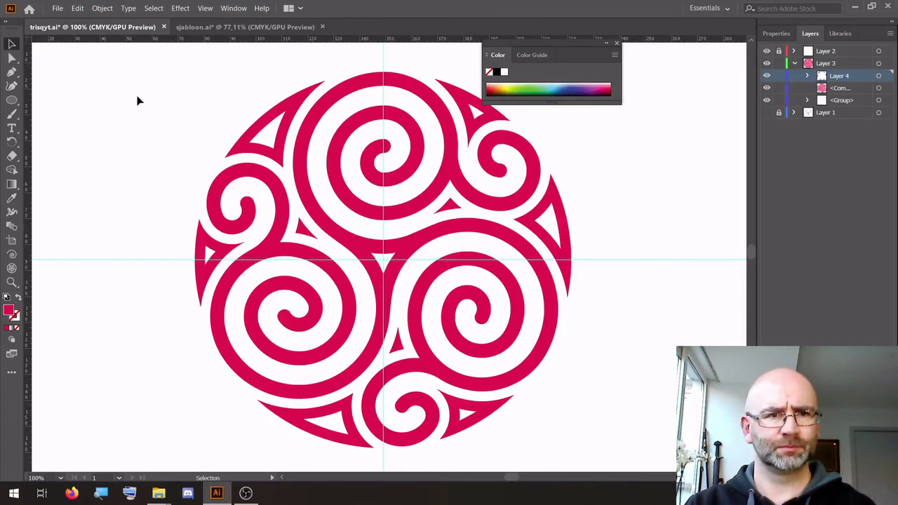
key("a")
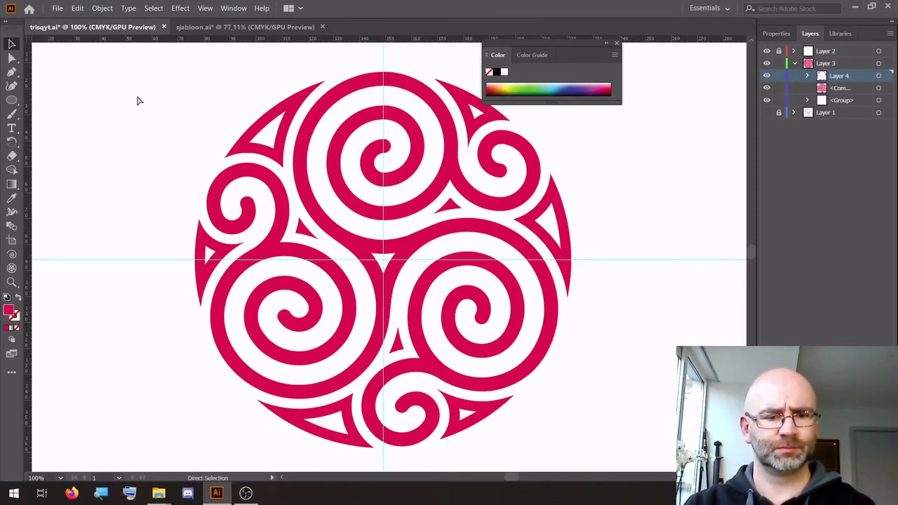
key("ctrl+v")
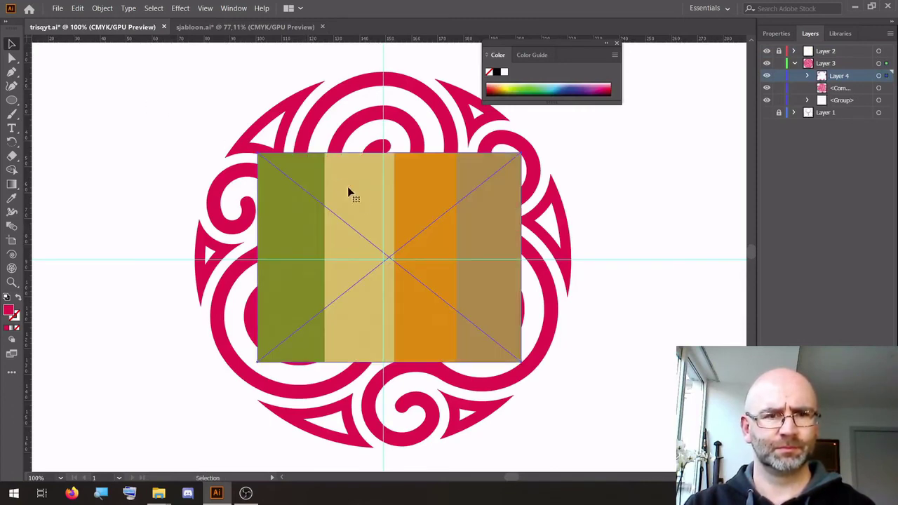
left_click_drag(347, 197, 180, 166)
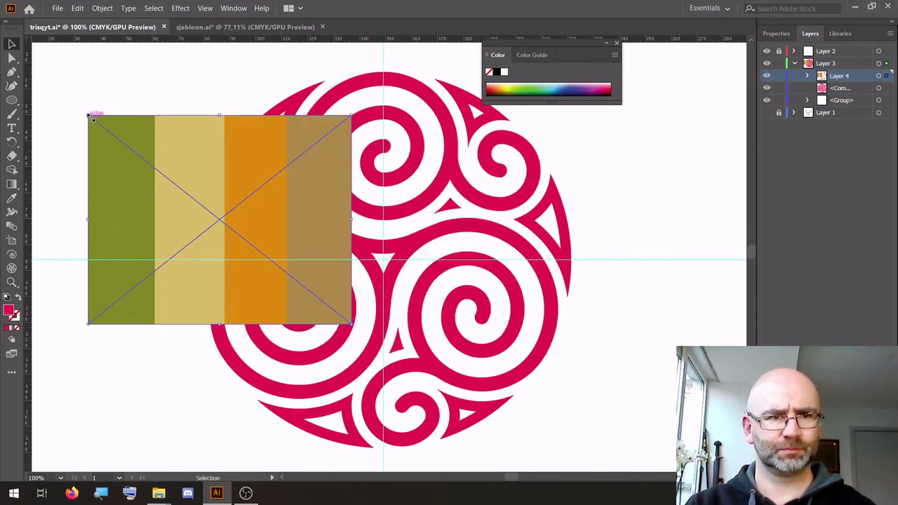
left_click_drag(89, 115, 208, 210)
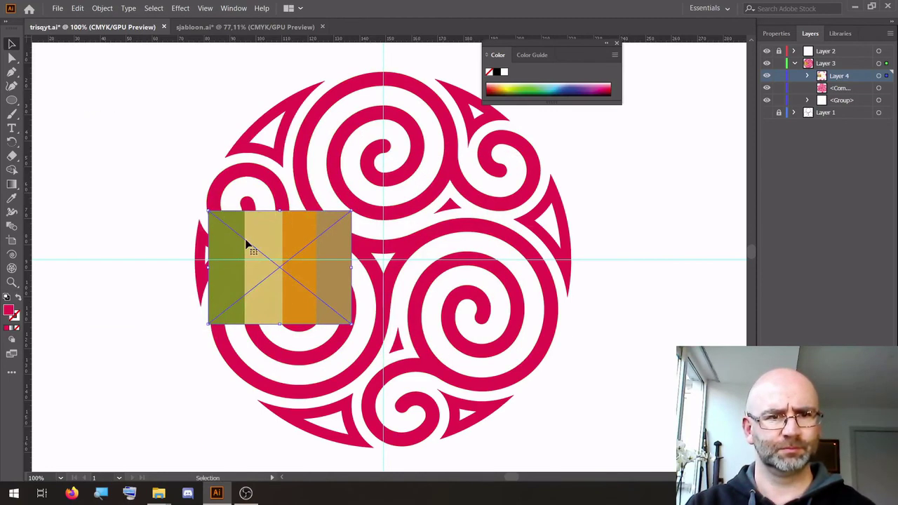
left_click_drag(222, 251, 70, 96)
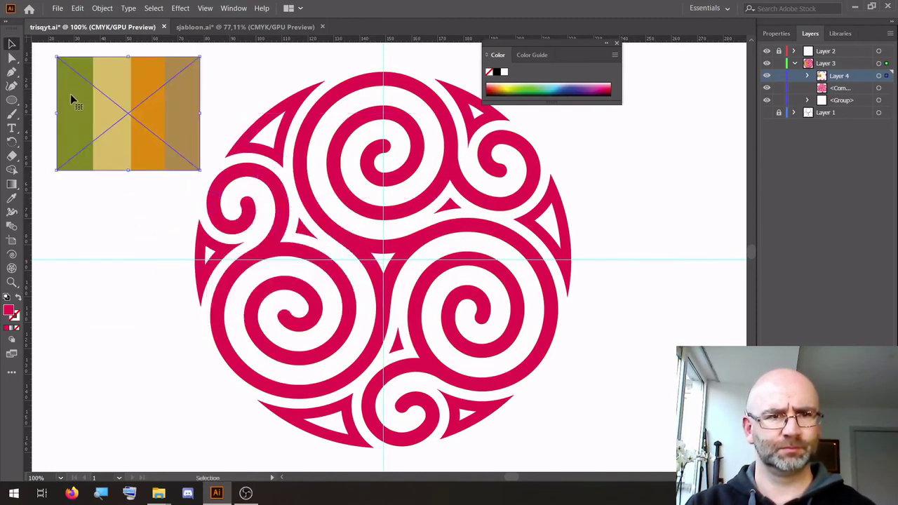
left_click(133, 220)
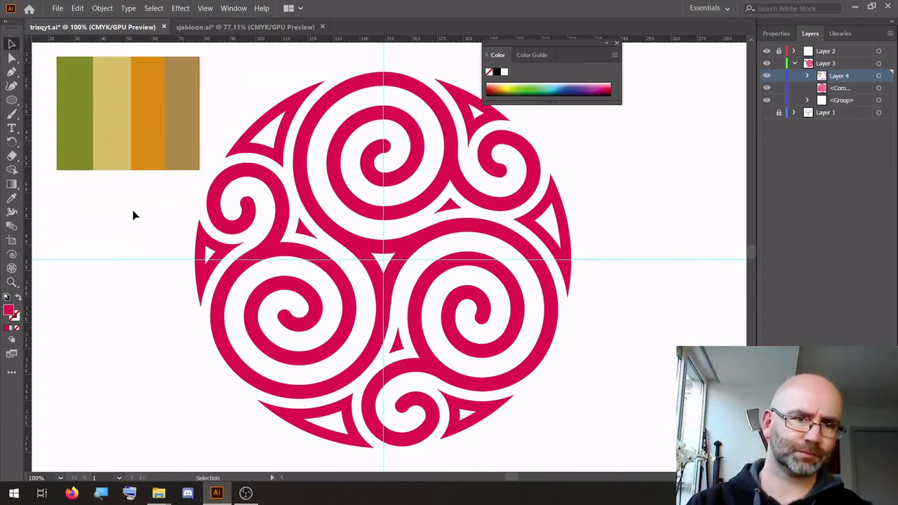
Recolour the triskele spirals with the green sampled from the palette image.
left_click(299, 175)
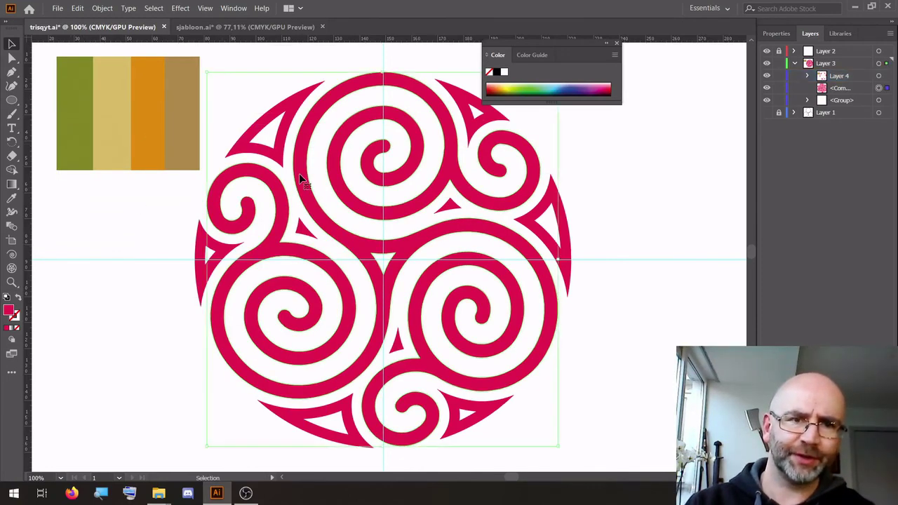
left_click(12, 198)
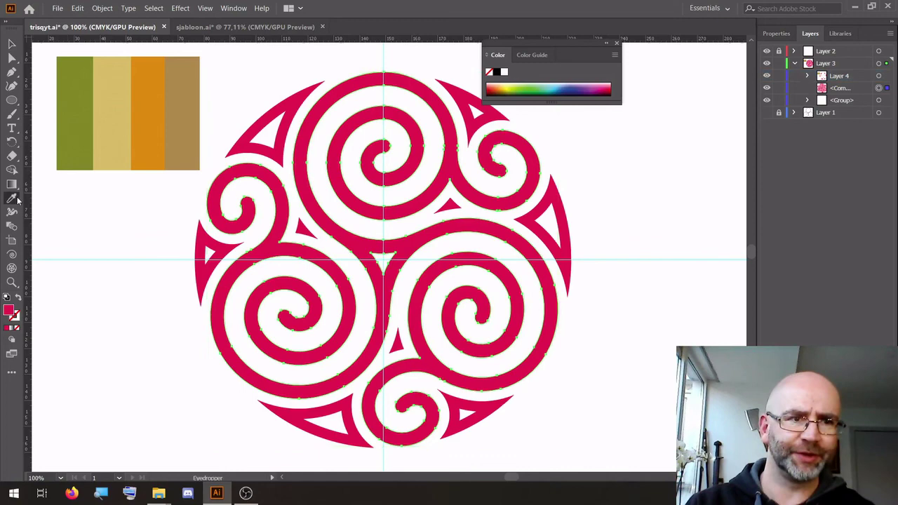
left_click(72, 135)
left_click(12, 45)
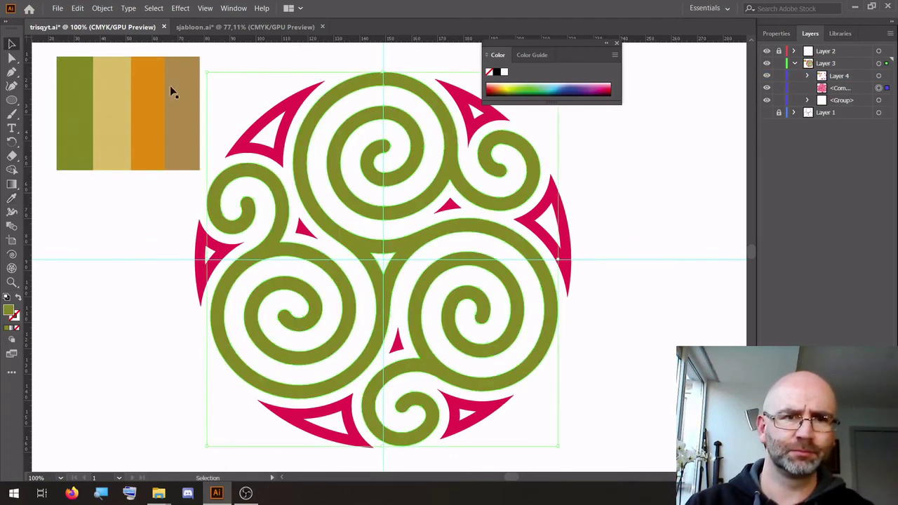
Recolour the three small inner triangles with the brown sampled from the palette image.
left_click(305, 228)
left_click(452, 207, "shift")
left_click(396, 344, "shift")
key("i")
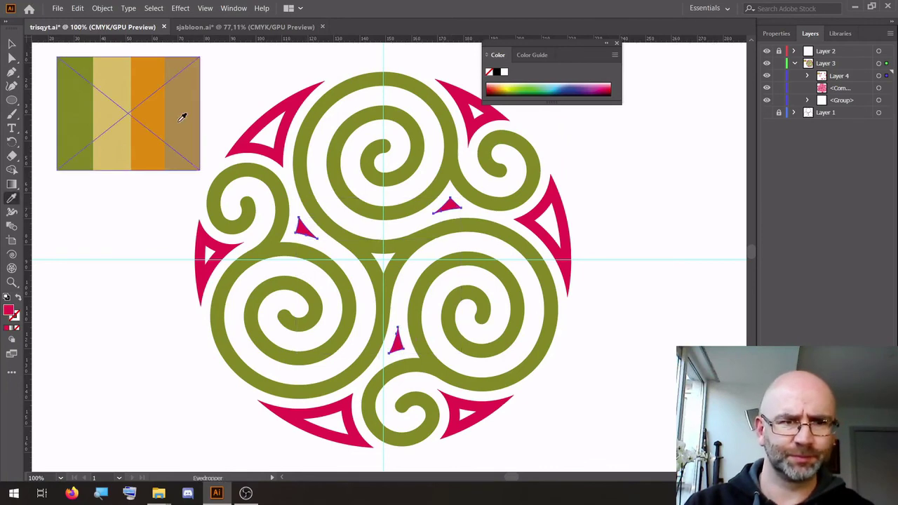
left_click(184, 112)
key("v")
left_click(210, 91)
Recolour the upper-left, right and lower-left outer shapes with the orange sampled from the palette image.
left_click_drag(220, 79, 367, 401)
key("i")
left_click(151, 117)
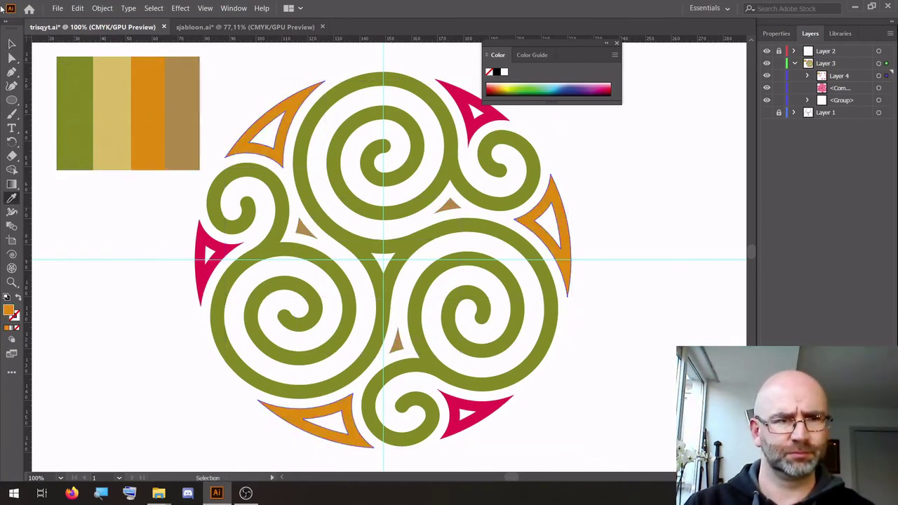
Recolour the three remaining red outer shapes with the palette's brown and deselect them.
key("v")
left_click(221, 242)
left_click(467, 410, "shift")
left_click(464, 105, "shift")
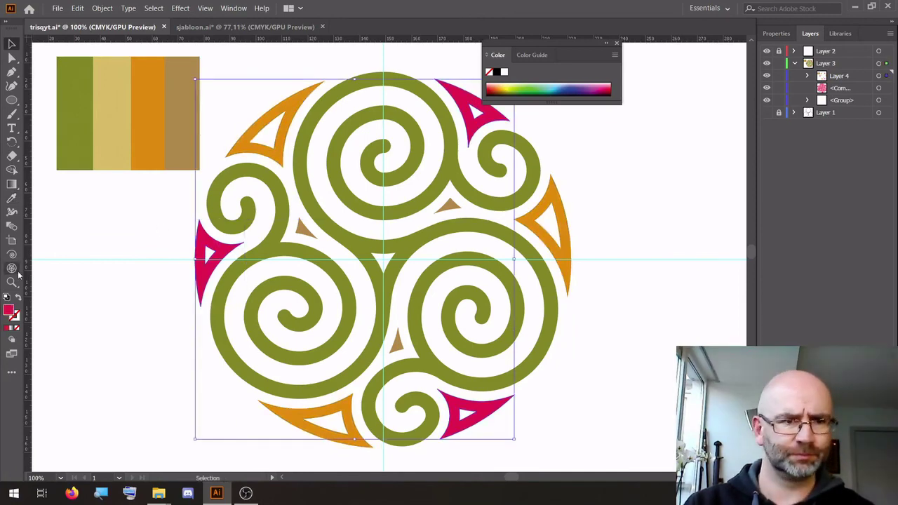
key("i")
left_click(187, 128)
key("v")
left_click(93, 214)
Delete the palette image from the triskele document and fit the artboard in the window.
left_click(114, 130)
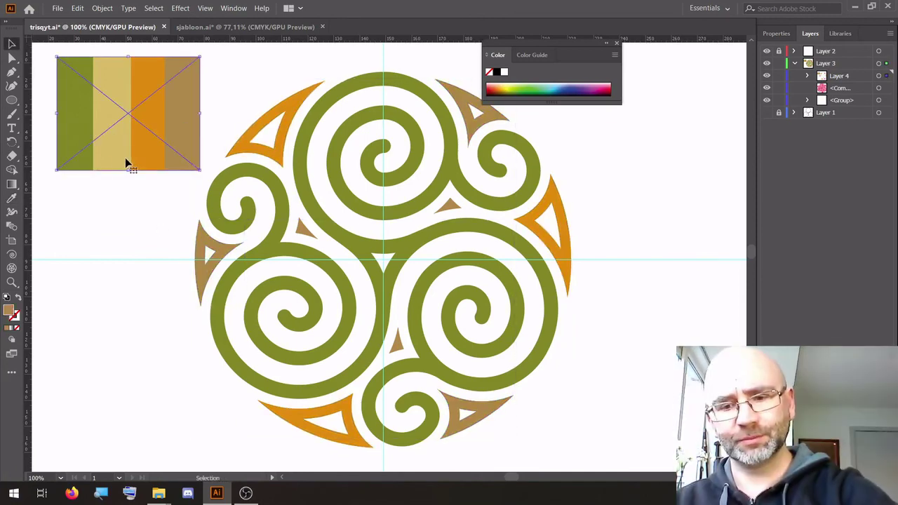
key("Delete")
key("ctrl+0")
In sjabloon.ai, hide and lock Layer 5, copy the PAGAN PRIDE lettering from Layer 3 and paste it in front in trisqyt.ai.
left_click(239, 27)
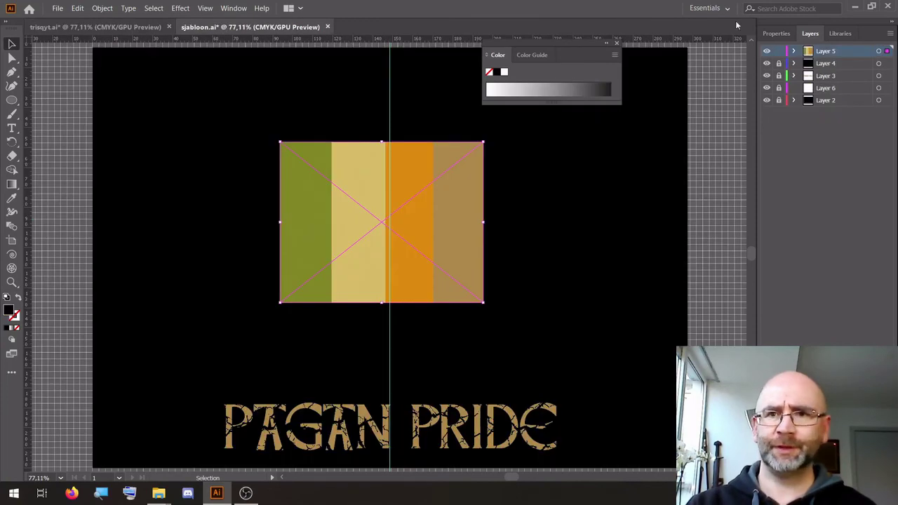
left_click(767, 51)
left_click(824, 83)
key("ctrl+a")
key("ctrl+c")
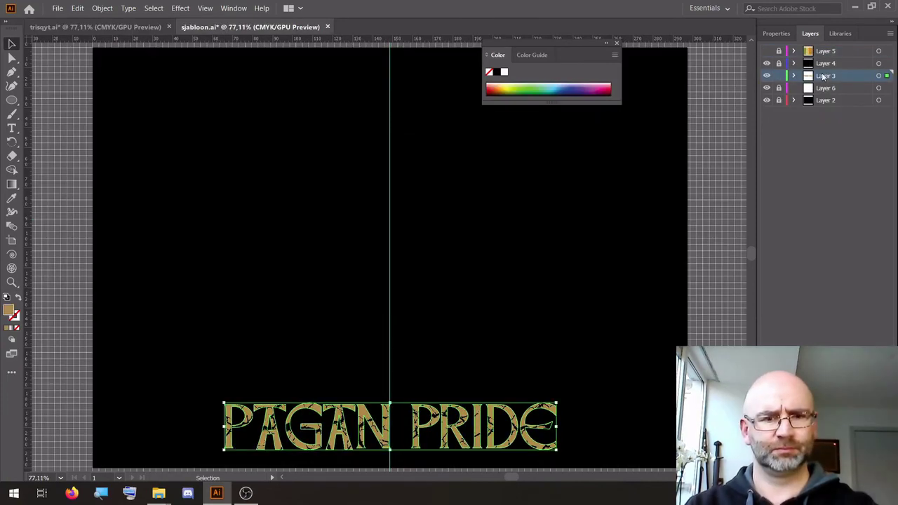
left_click(95, 27)
key("ctrl+f")
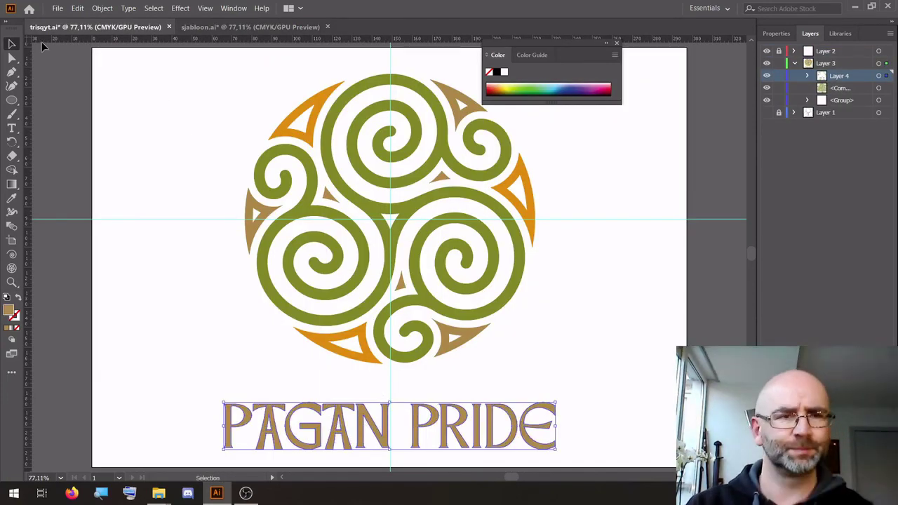
Select the whole triskele, enlarge it to roughly the lettering's width and centre it above PAGAN PRIDE.
left_click_drag(234, 59, 559, 378)
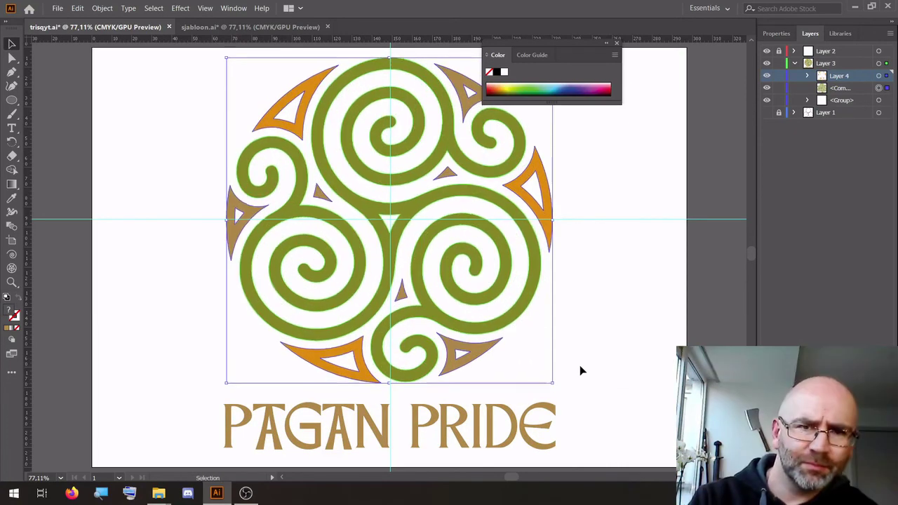
left_click(596, 365)
Copy the crack texture from Layer 4 of sjabloon.ai and paste it into a new layer above the locked Layer 3 in trisqyt.ai.
key("ctrl+Tab")
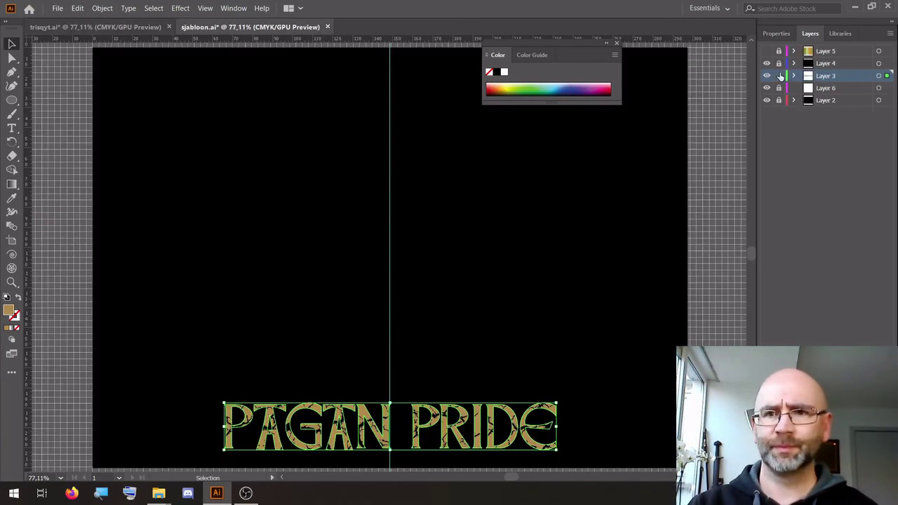
left_click(818, 62)
key("ctrl+Tab")
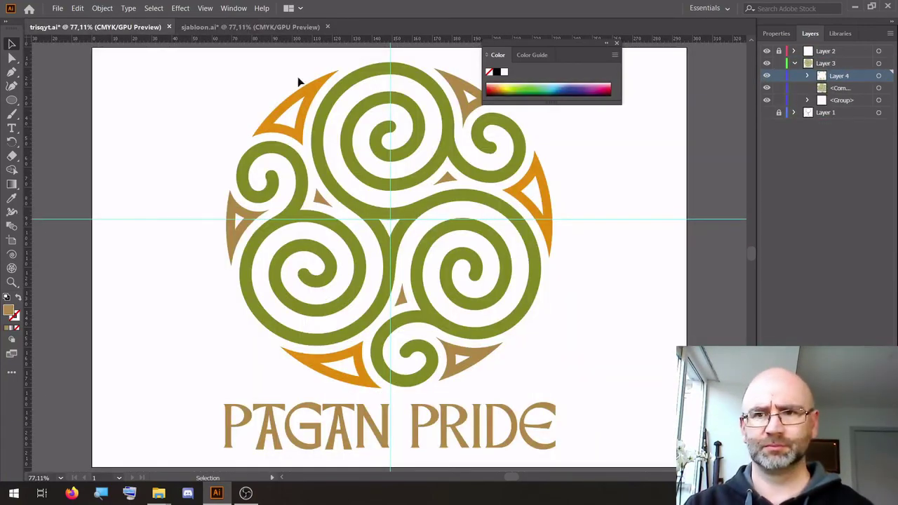
left_click(818, 62)
key("ctrl+l")
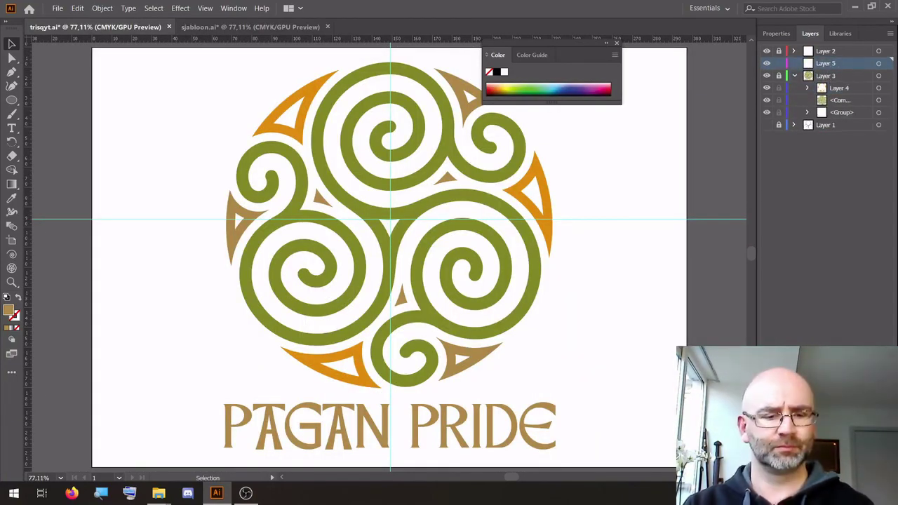
key("ctrl+v")
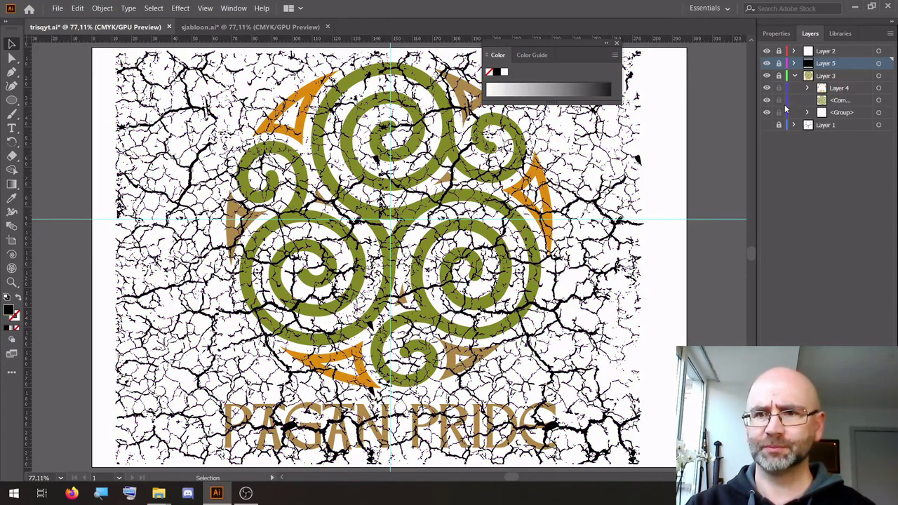
Copy the black background from Layer 2 of sjabloon.ai and paste it in front in a new layer above Layer 1 in trisqyt.ai.
left_click(835, 125)
key("ctrl+Tab")
key("Delete")
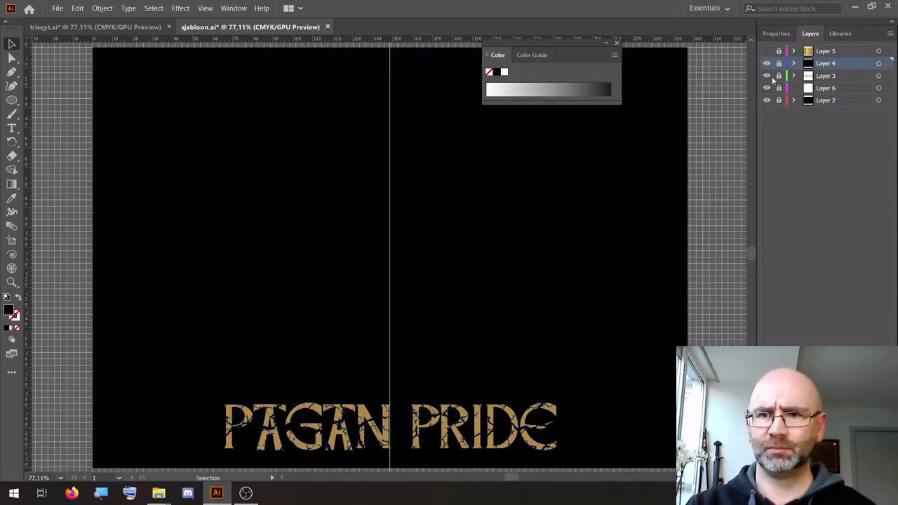
left_click(825, 100)
key("ctrl+Tab")
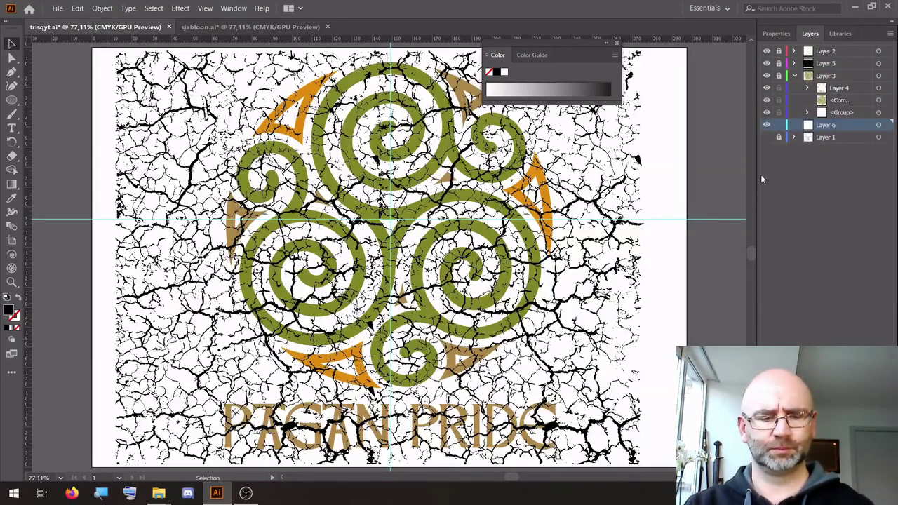
key("ctrl+f")
scroll(428, 100, "up", 3)
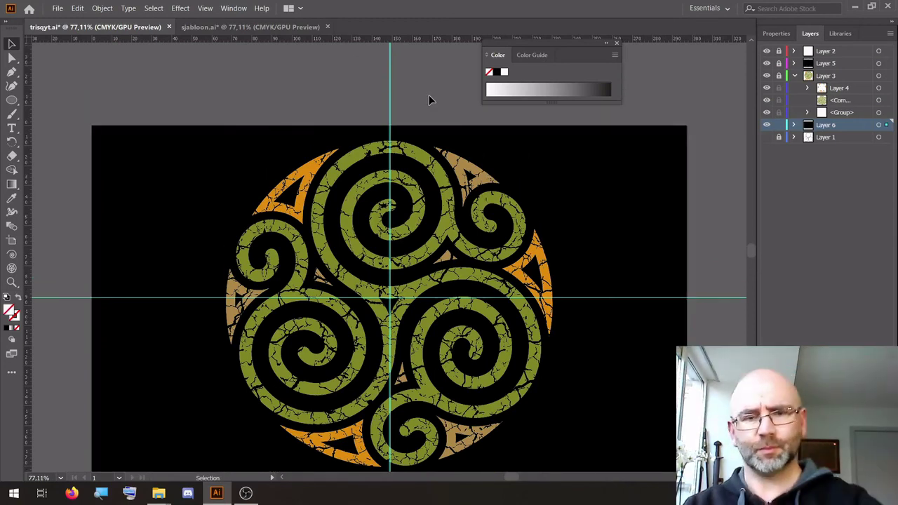
left_click(429, 95)
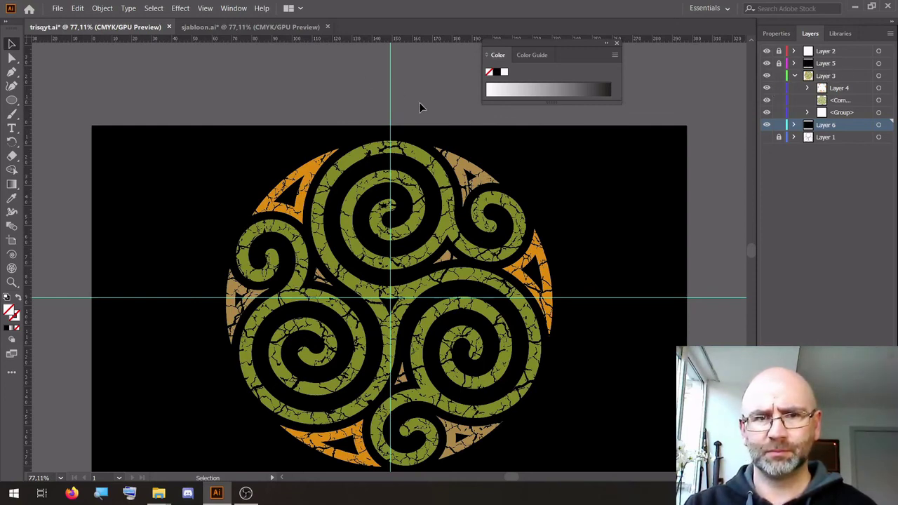
Hide the locked Layer 2 that holds the guides and delete it together with its contents.
left_click(767, 52)
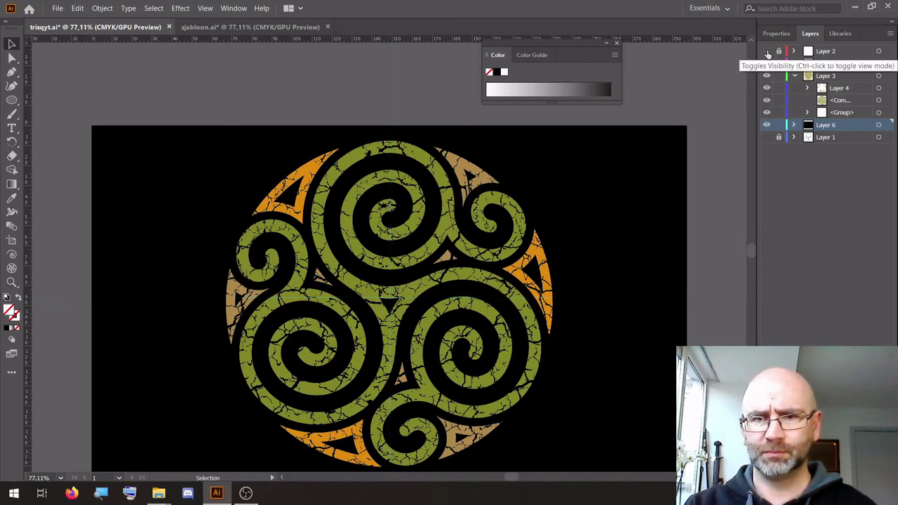
left_click(845, 50)
key("Delete")
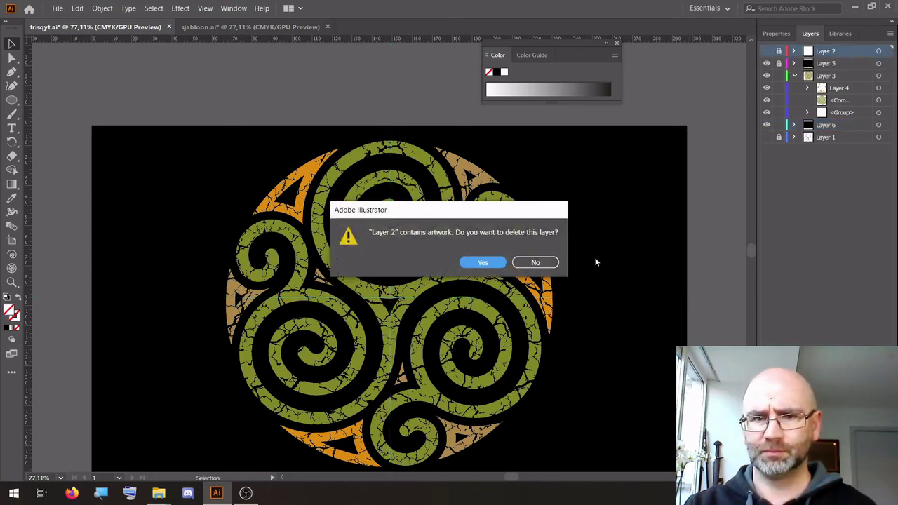
left_click(481, 260)
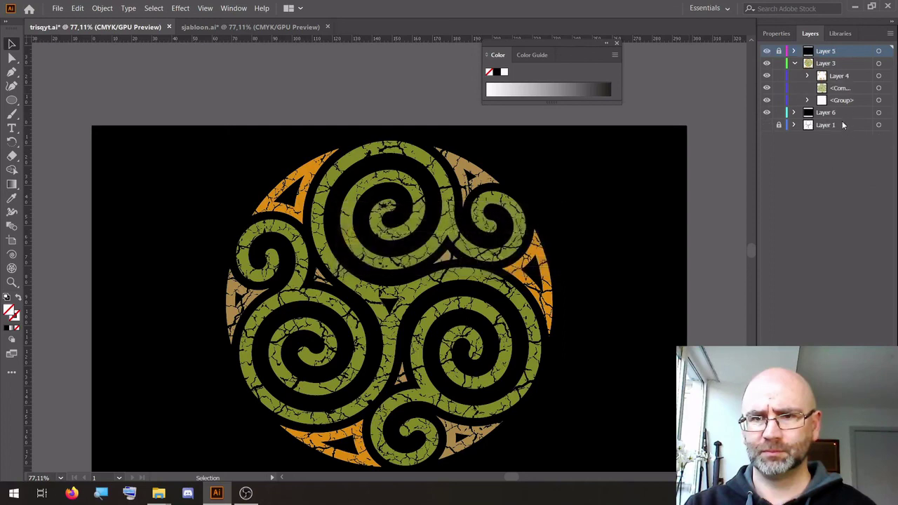
Delete the hidden, locked Layer 1 with its artwork and close the floating Color panel.
left_click(844, 125)
key("Delete")
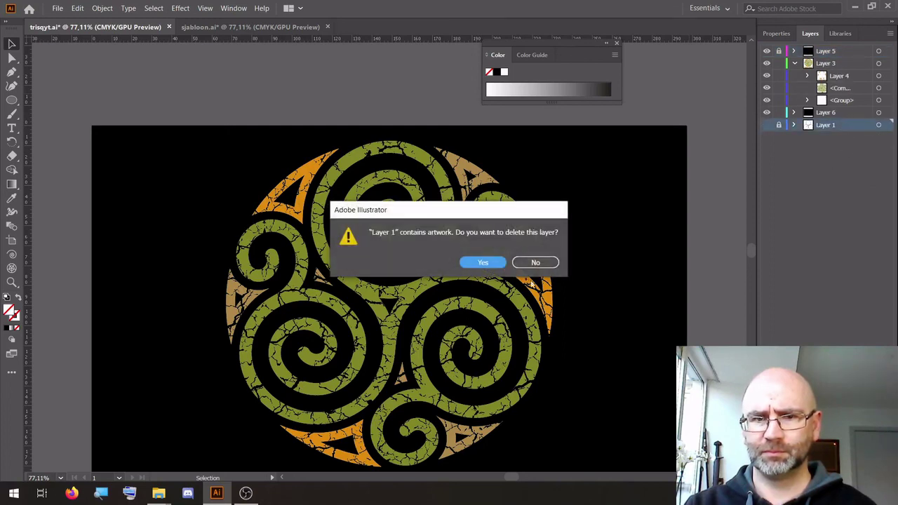
left_click(483, 263)
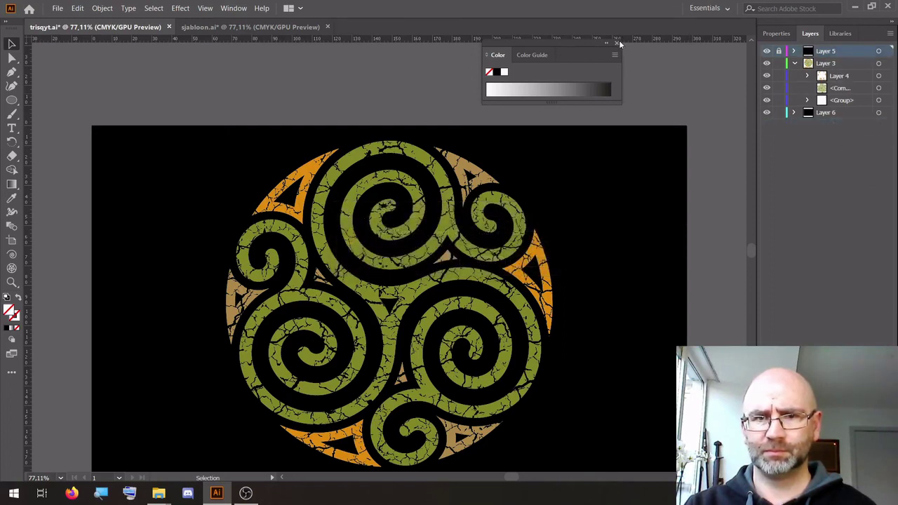
left_click(617, 43)
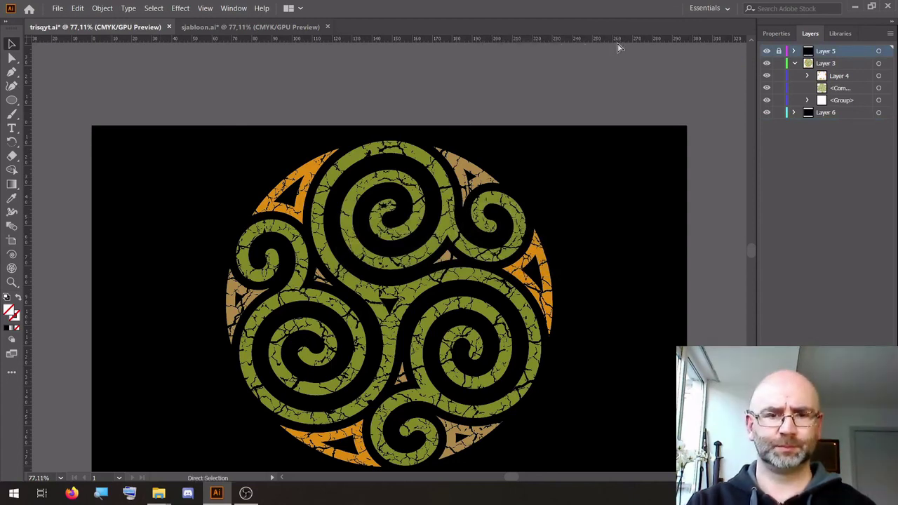
scroll(619, 47, "down", 3)
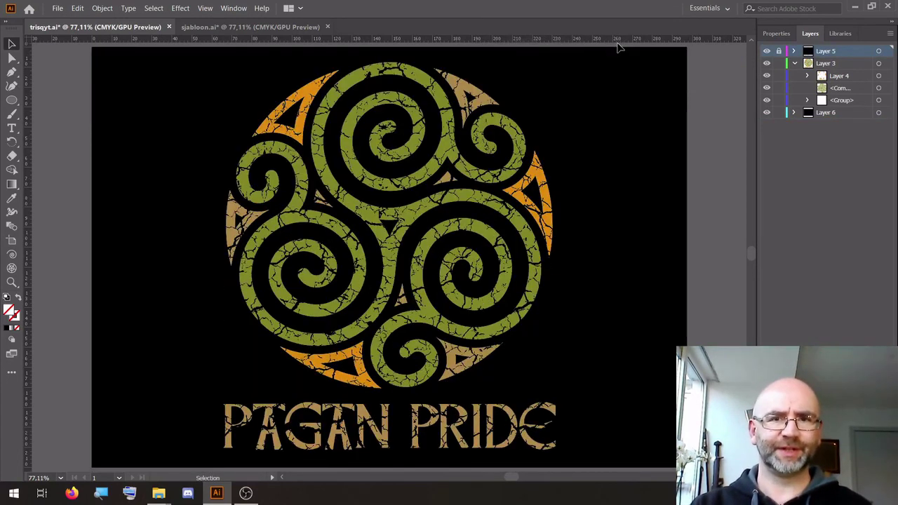